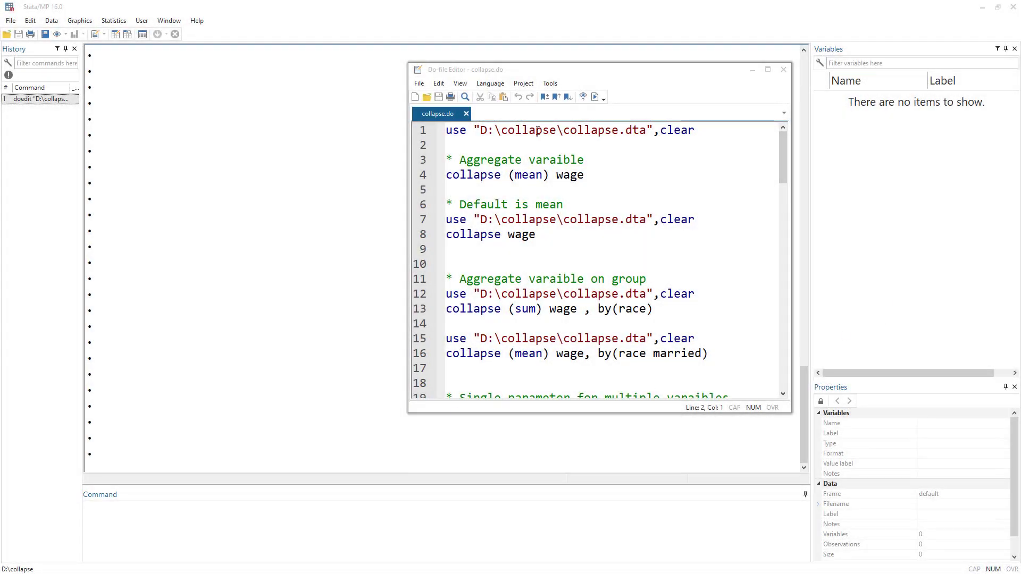
# Run the first line of collapse.do to load D:\collapse\collapse.dta, clearing any data in memory.
pyautogui.click(481, 159)
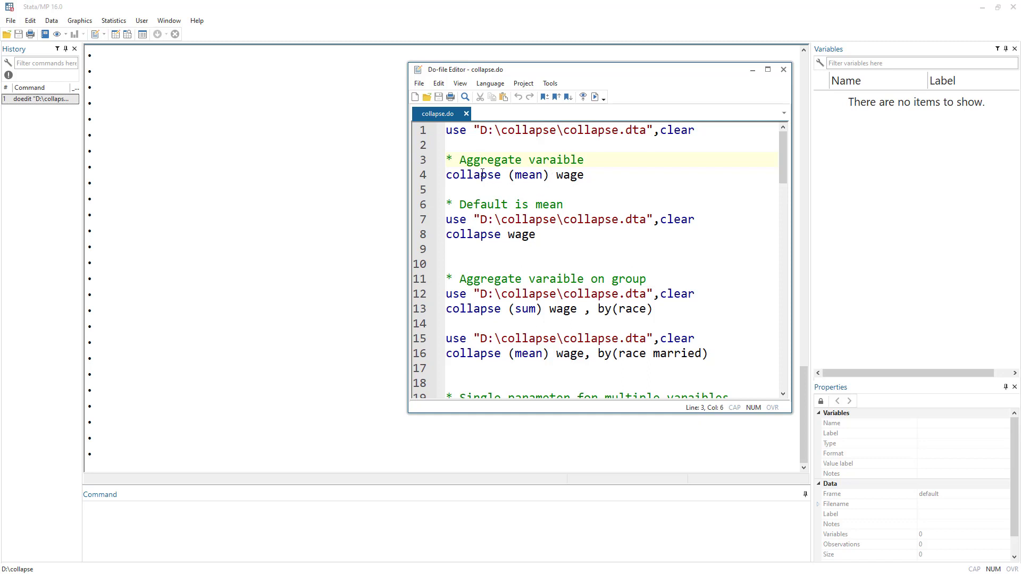
pyautogui.click(875, 262)
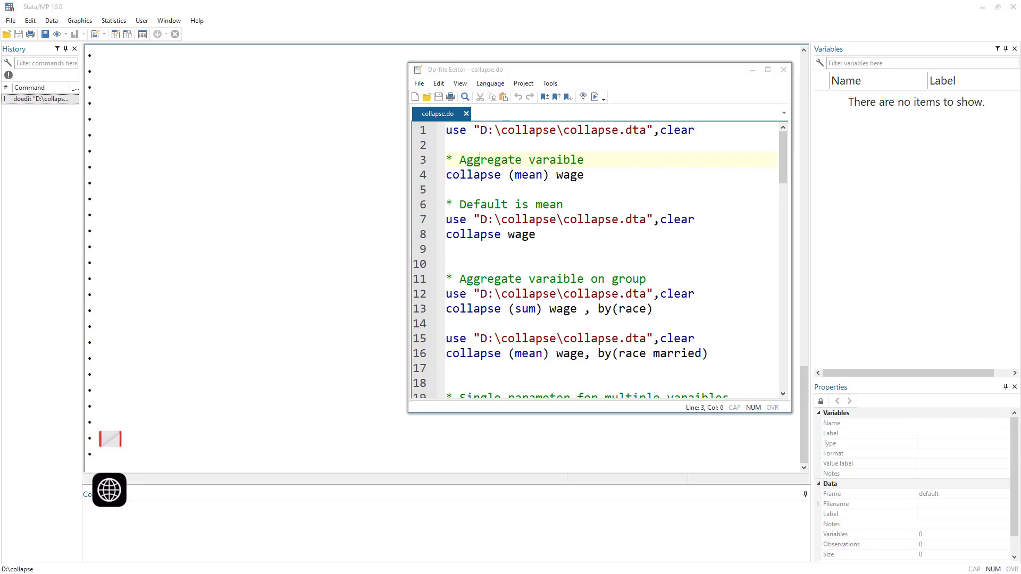
pyautogui.click(437, 131)
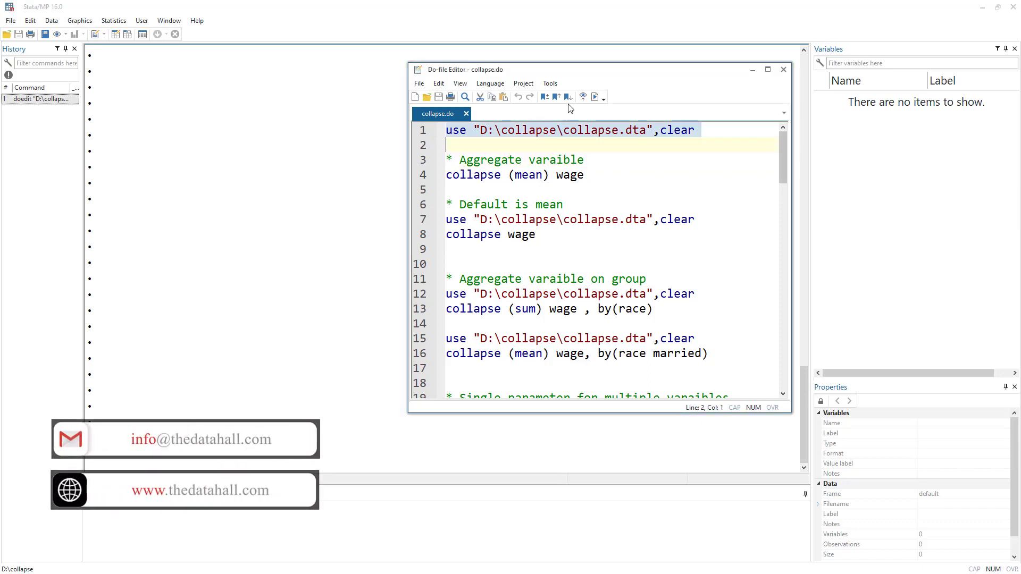
pyautogui.click(594, 98)
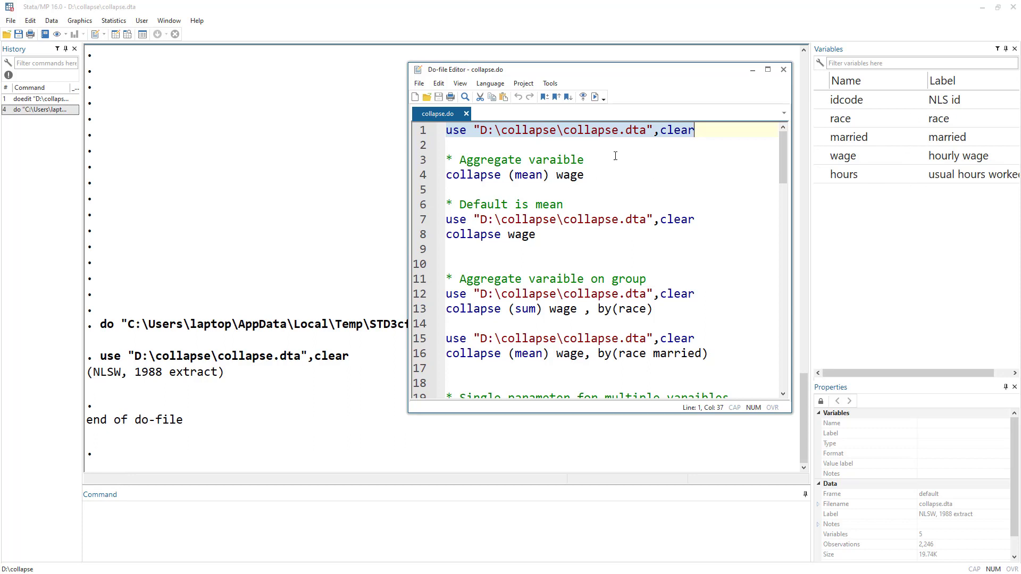
pyautogui.press('Down')
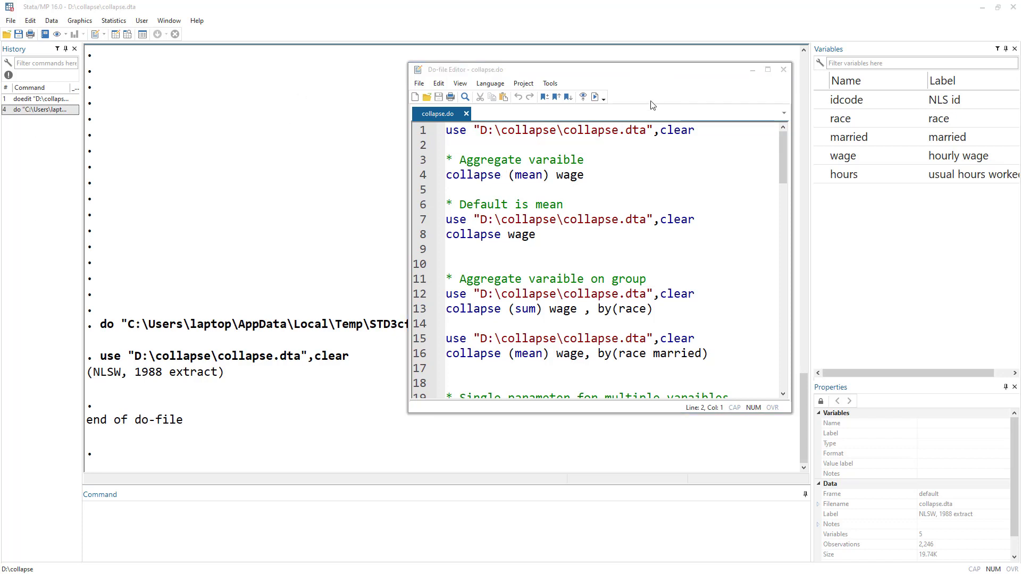
# Open the dialog for making a dataset of means and medians, close it without submitting, and return to the do-file.
pyautogui.click(51, 21)
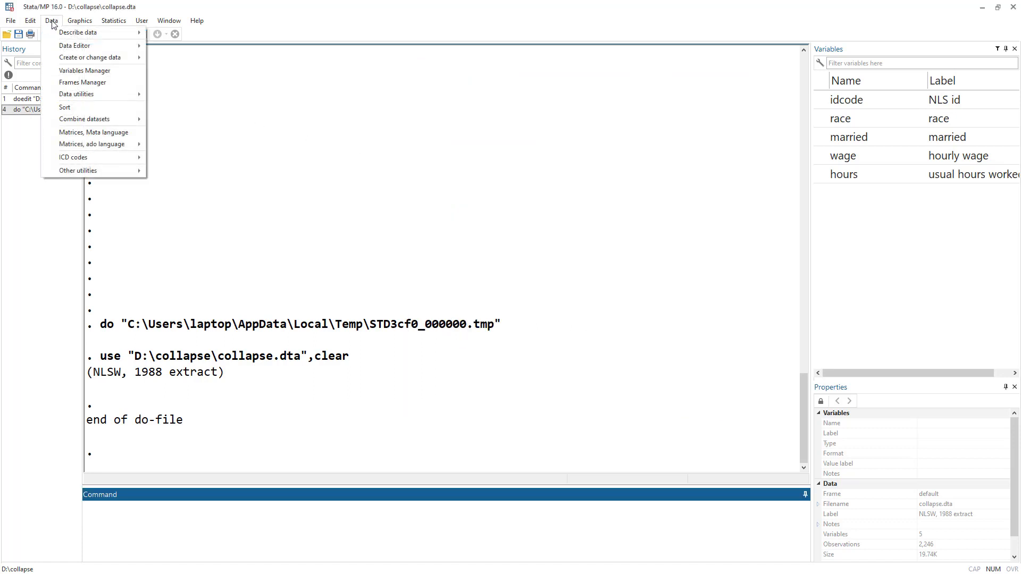
pyautogui.moveTo(84, 55)
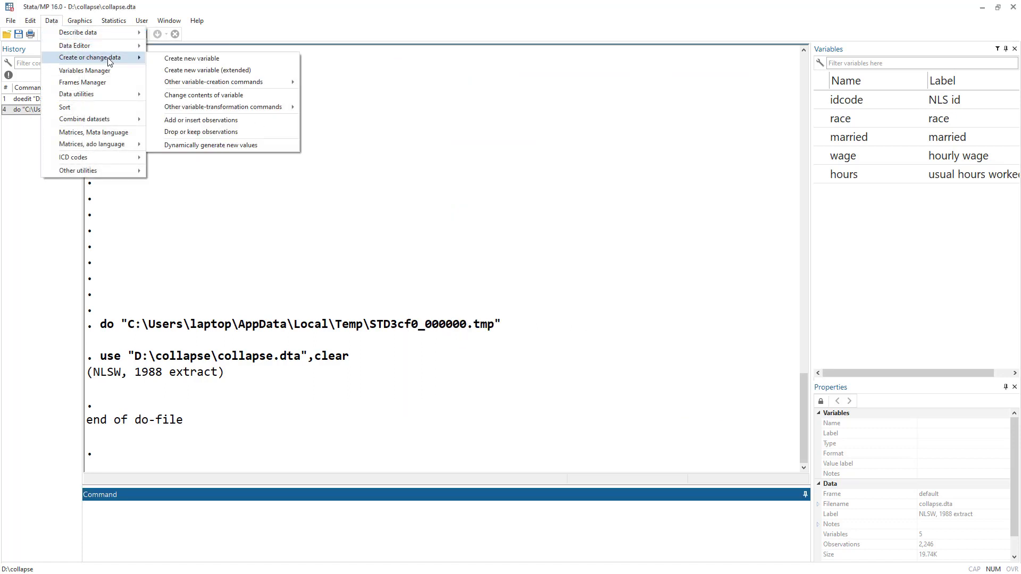
pyautogui.moveTo(238, 109)
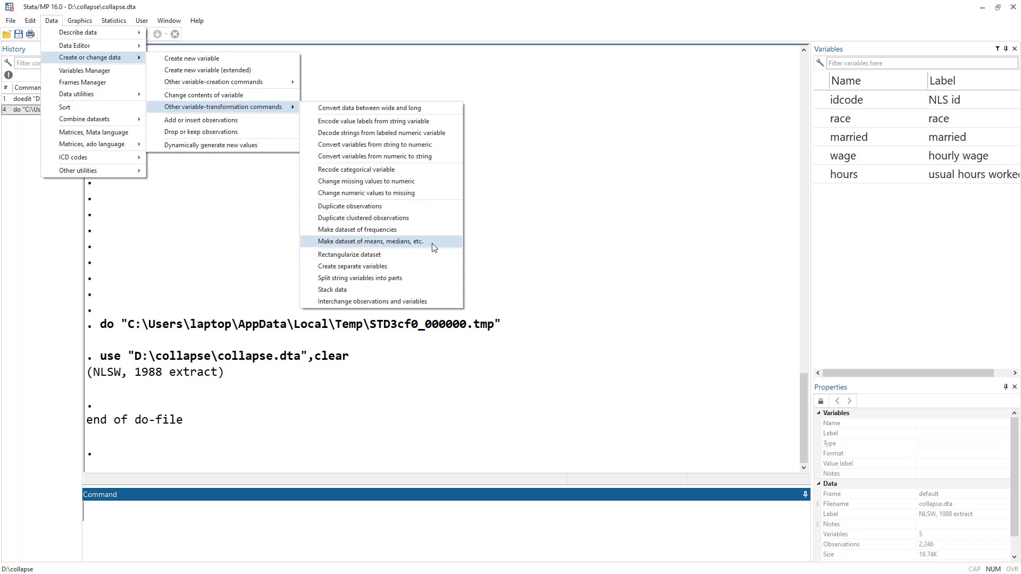
pyautogui.click(407, 242)
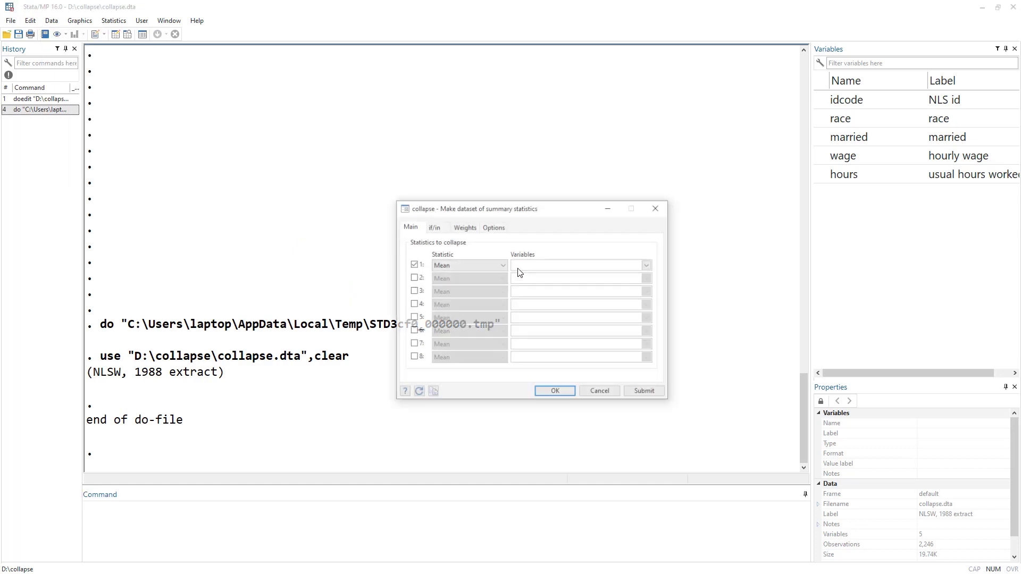
pyautogui.click(659, 210)
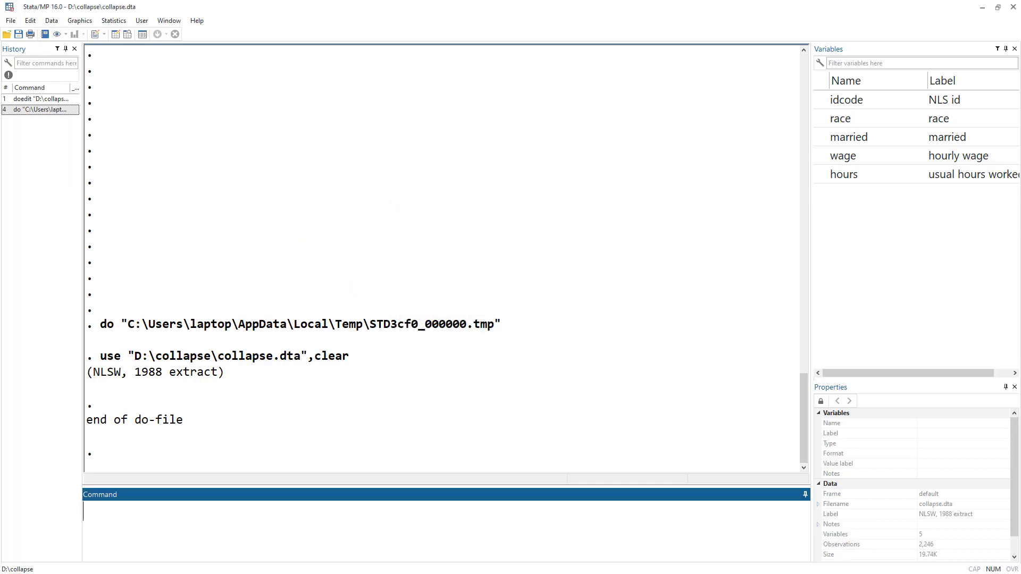
pyautogui.hotkey('ctrl', '9')
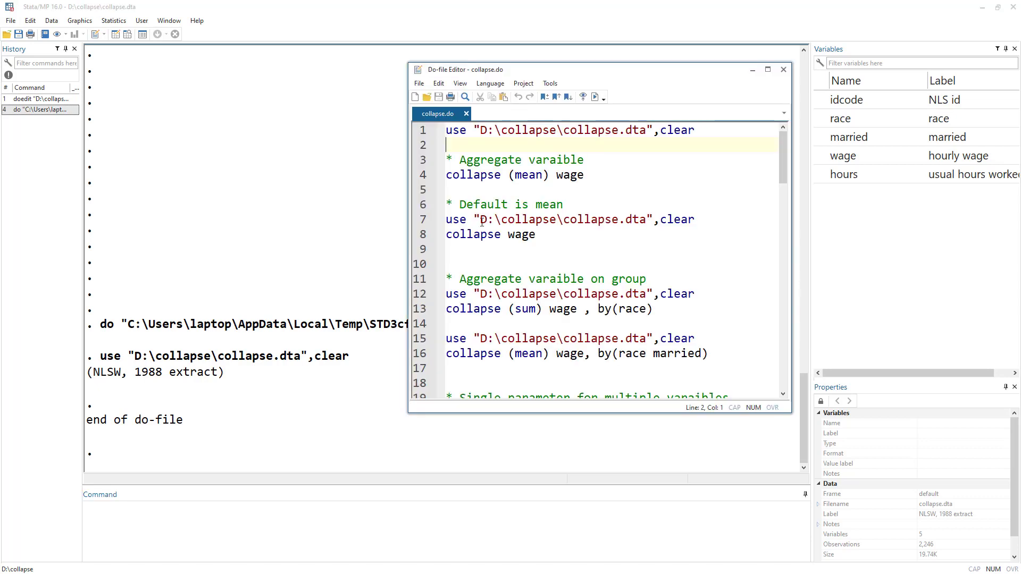
# Open the help entry for collapse and examine its syntax and the list of supported statistics.
pyautogui.doubleClick(473, 178)
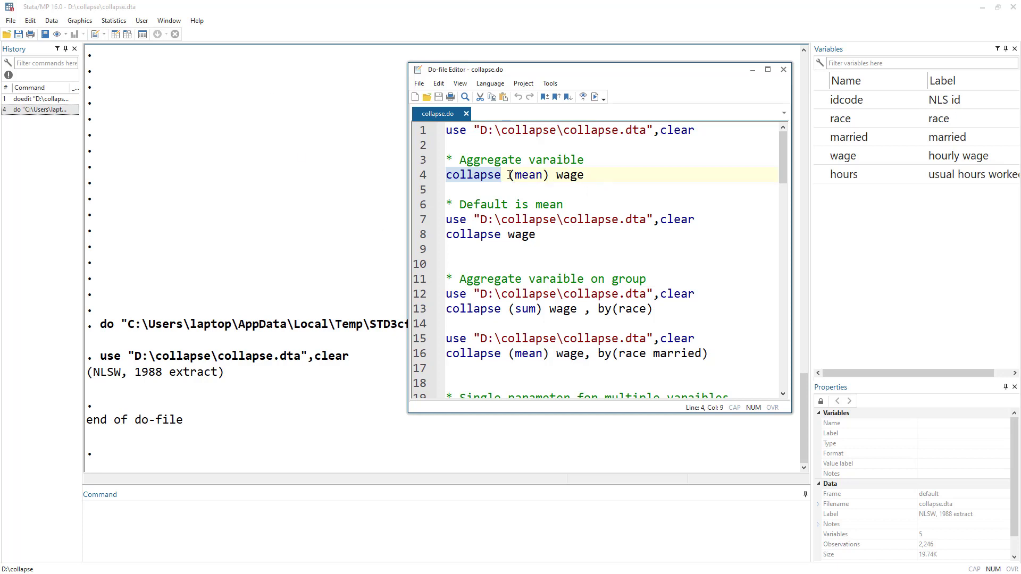
pyautogui.moveTo(510, 175); pyautogui.dragTo(551, 174)
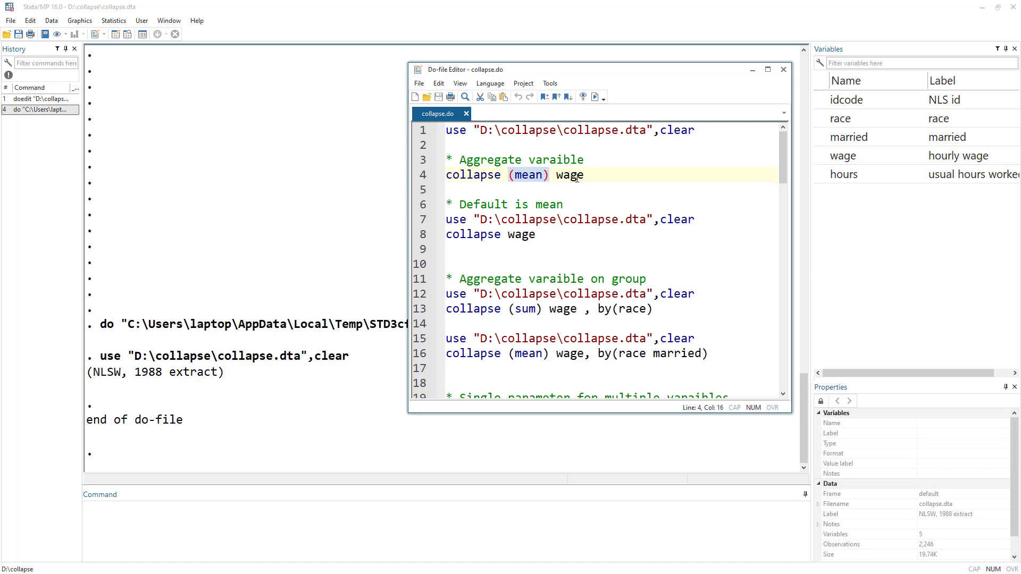
pyautogui.doubleClick(576, 178)
pyautogui.press('F1')
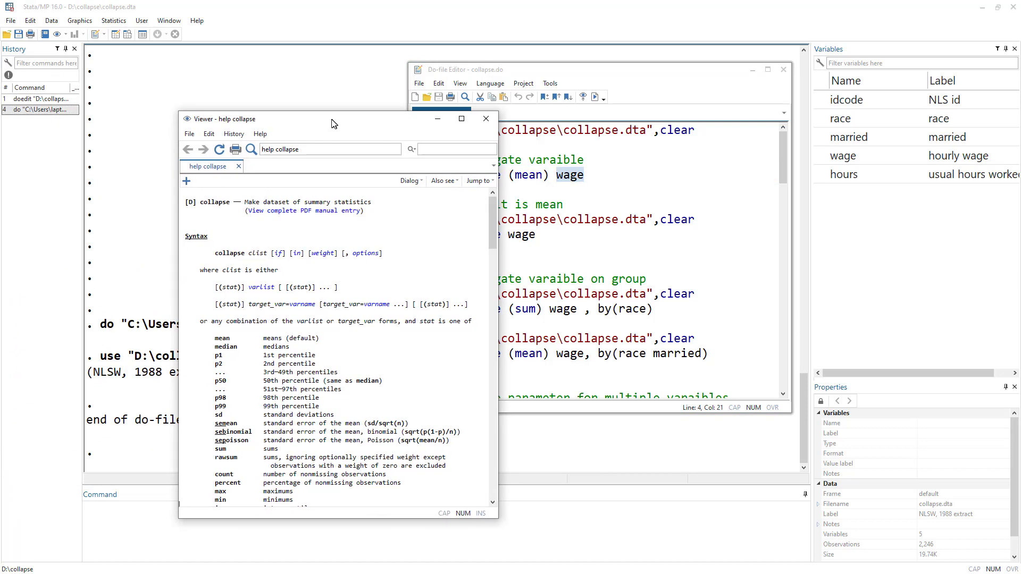
pyautogui.rightClick(310, 263)
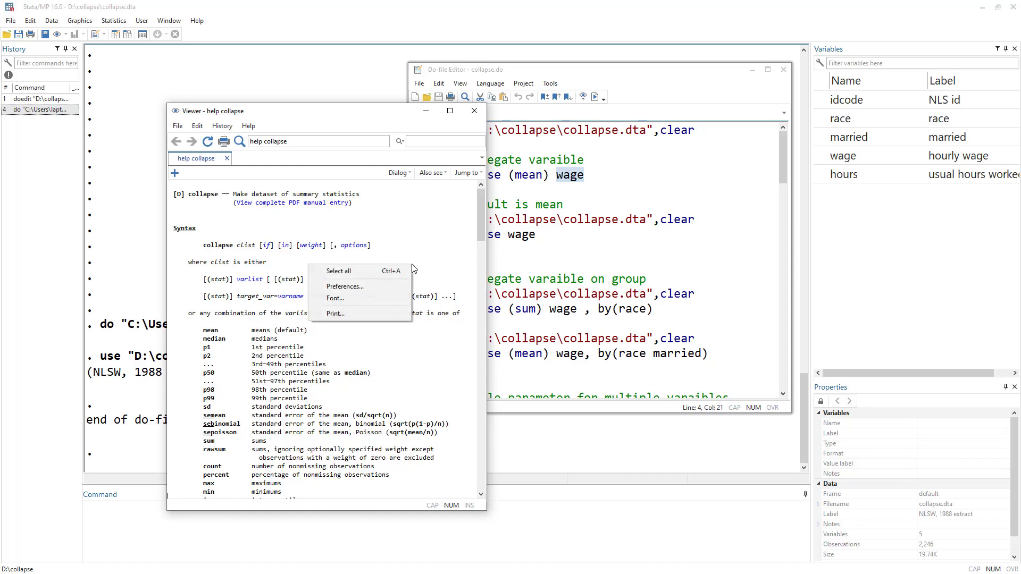
pyautogui.click(409, 252)
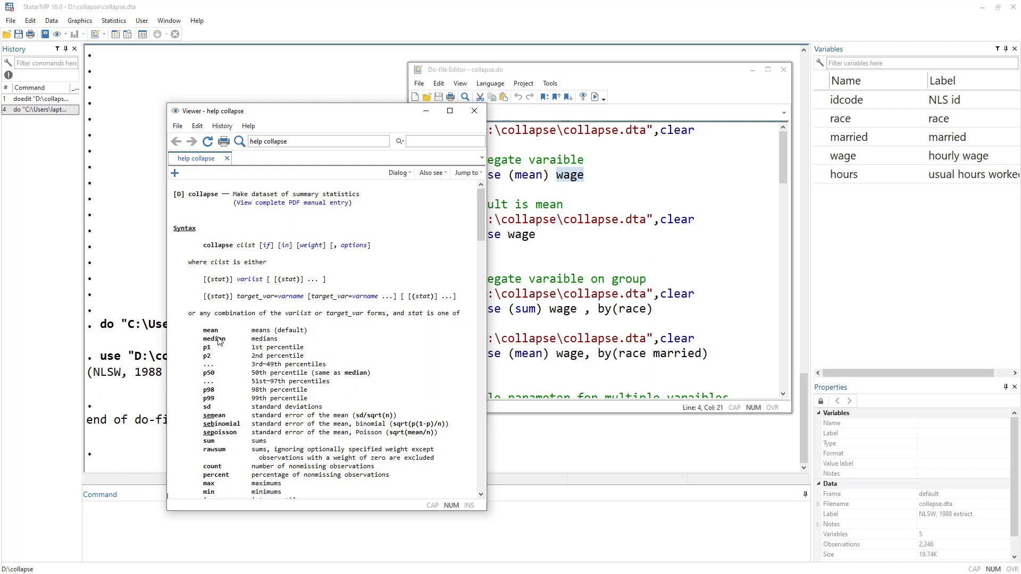
pyautogui.scroll(-3, 223, 329)
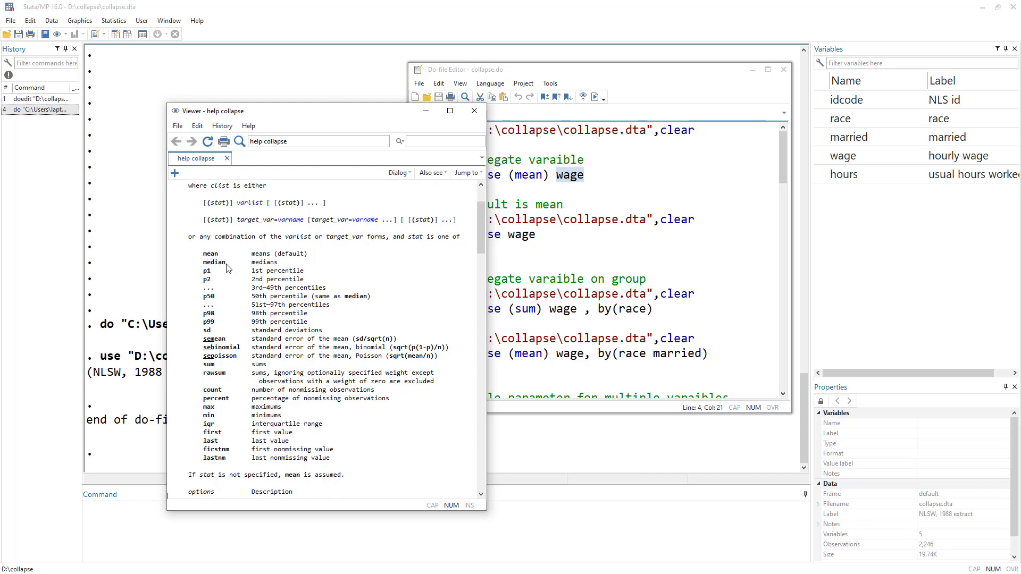
pyautogui.doubleClick(208, 297)
pyautogui.doubleClick(215, 398)
pyautogui.scroll(3, 339, 230)
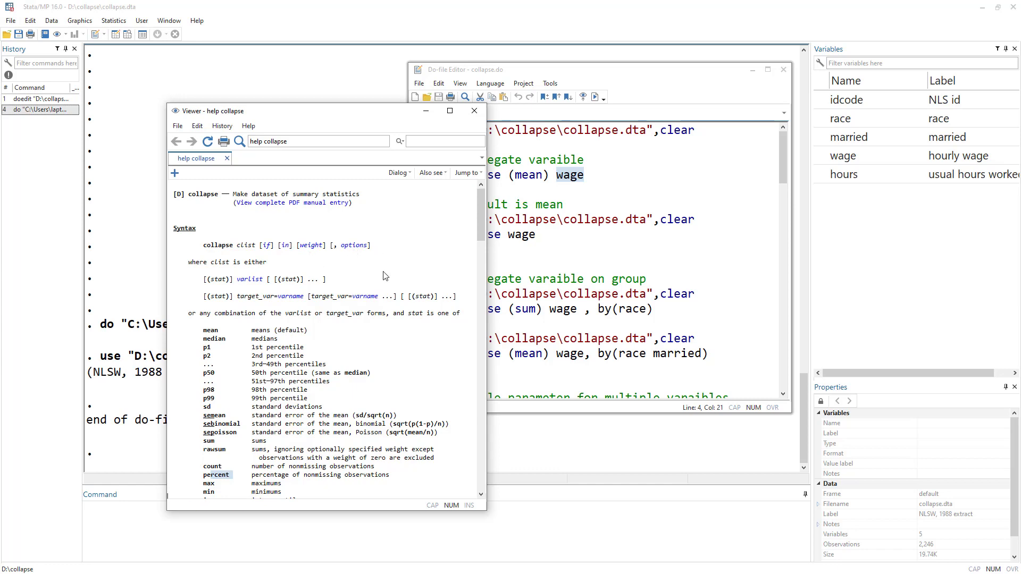
pyautogui.scroll(-4, 383, 273)
pyautogui.scroll(4, 416, 194)
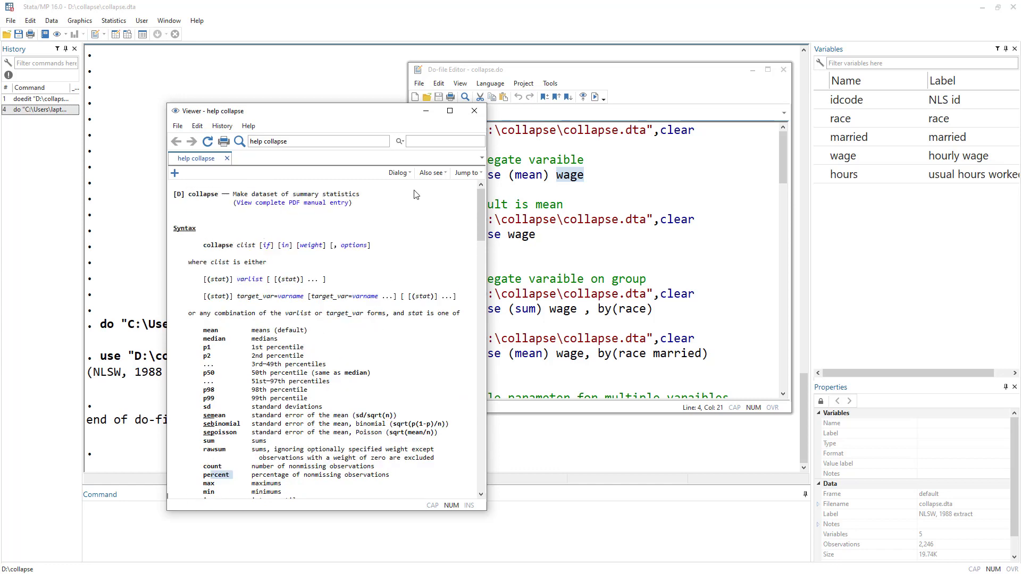
pyautogui.click(428, 115)
# Run only the line "collapse (mean) wage" under the Aggregate comment in the do-file.
pyautogui.tripleClick(460, 181)
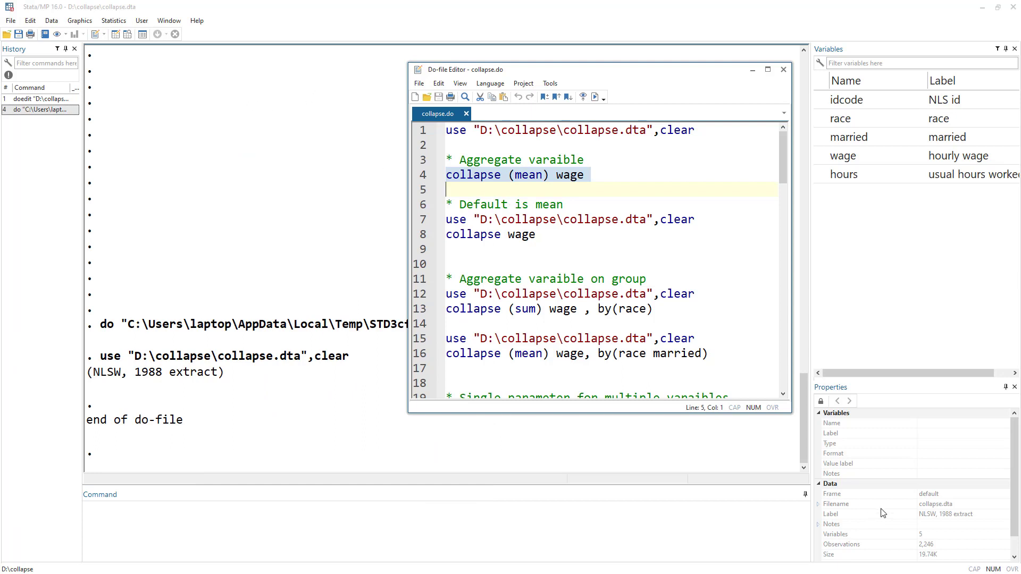
pyautogui.scroll(-1, 915, 497)
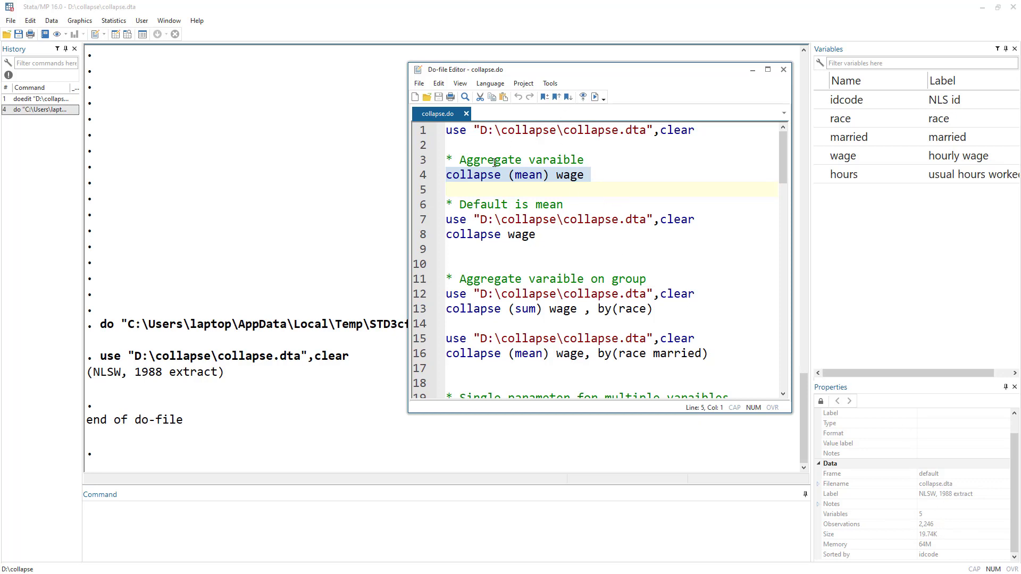
pyautogui.click(595, 97)
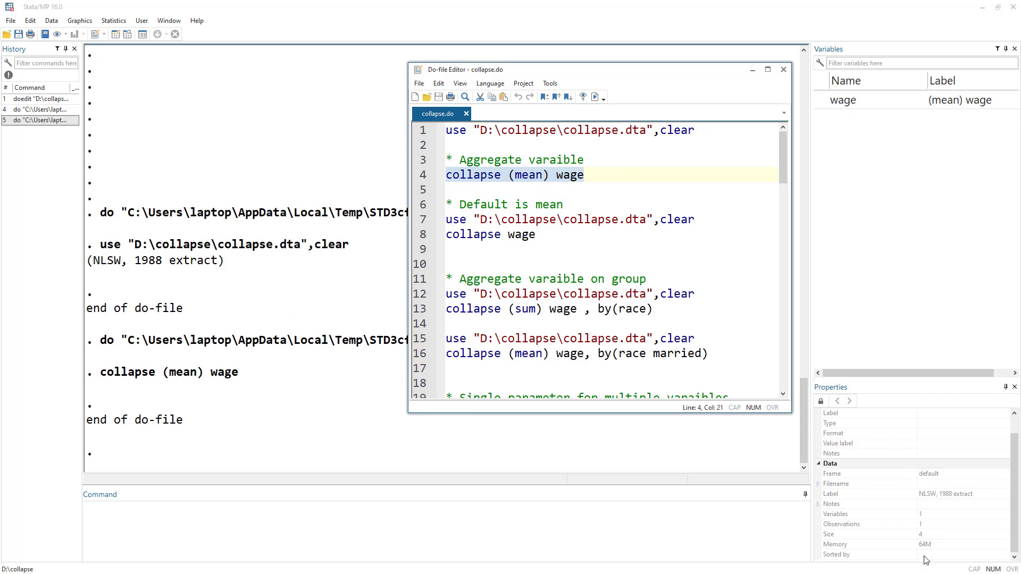
# Inspect the collapsed wage data in the Data Editor, then return to the do-file.
pyautogui.click(116, 35)
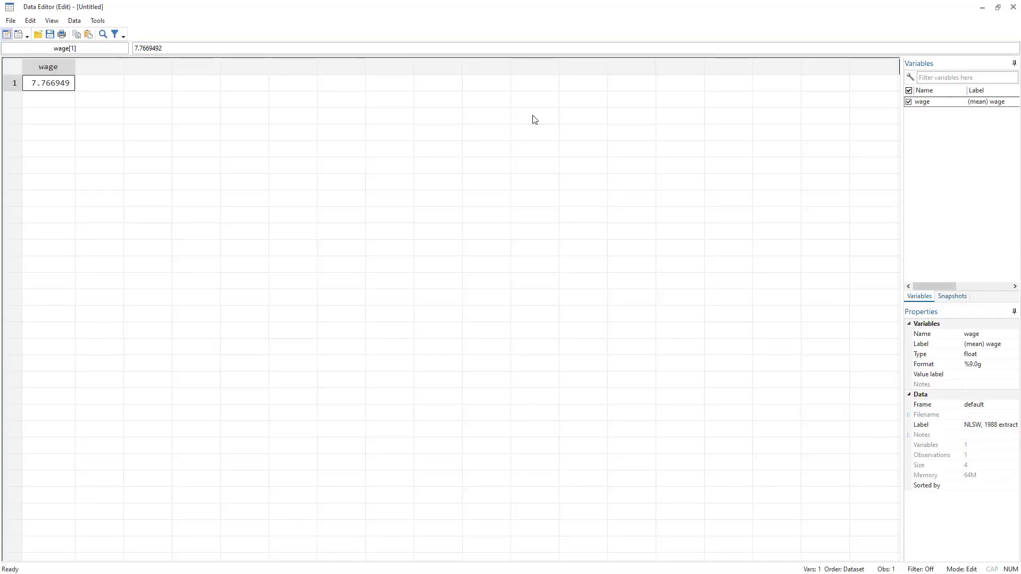
pyautogui.click(984, 10)
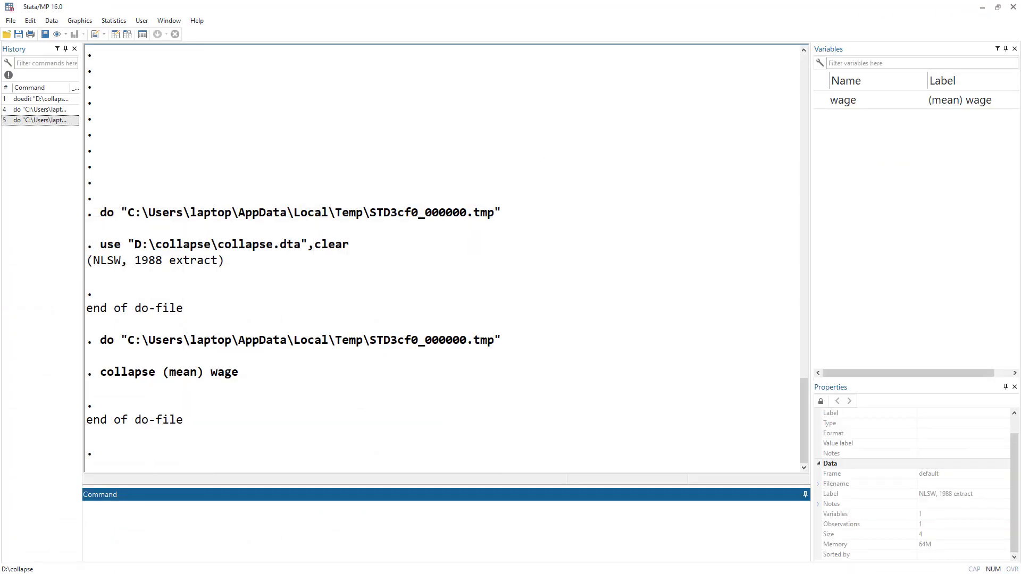
pyautogui.hotkey('ctrl', '8')
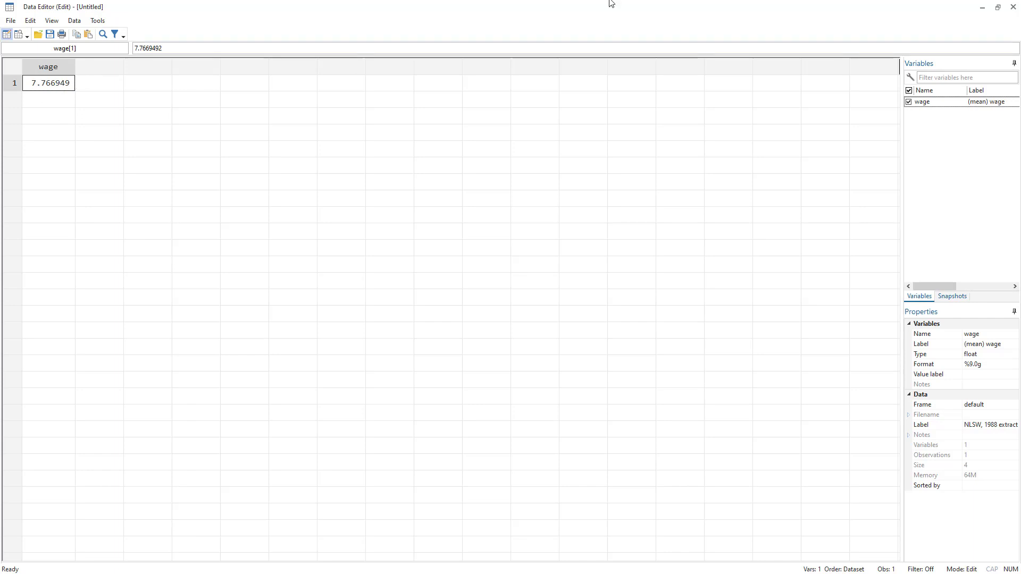
pyautogui.click(981, 12)
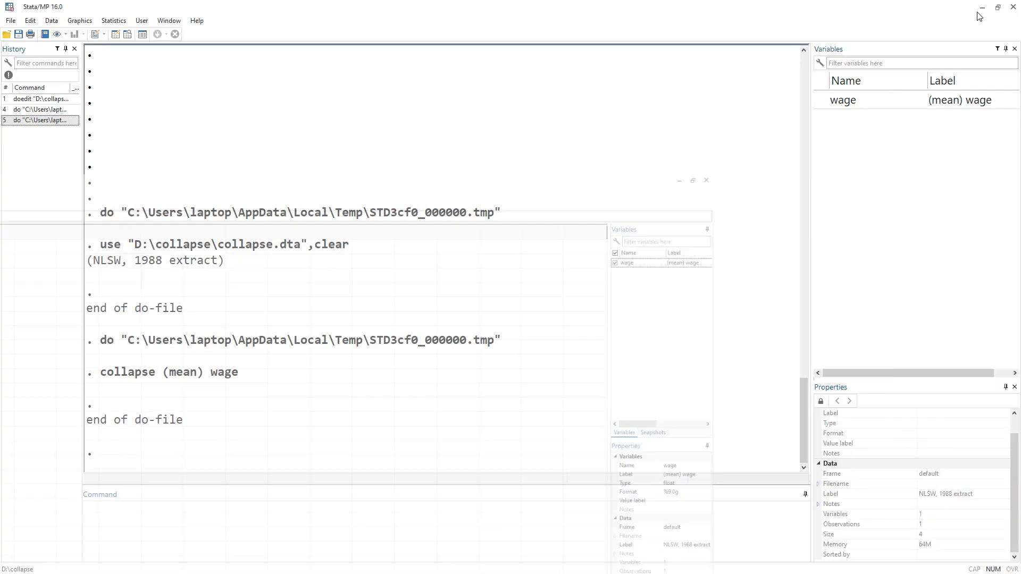
pyautogui.hotkey('ctrl', '9')
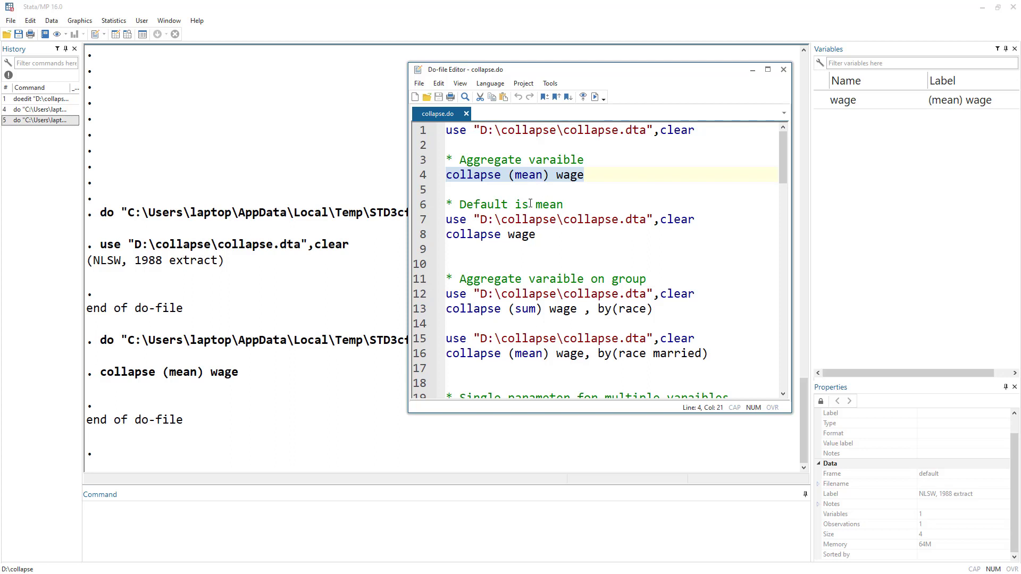
# Reload D:\collapse\collapse.dta by running the use line under the "Default is mean" comment.
pyautogui.doubleClick(470, 204)
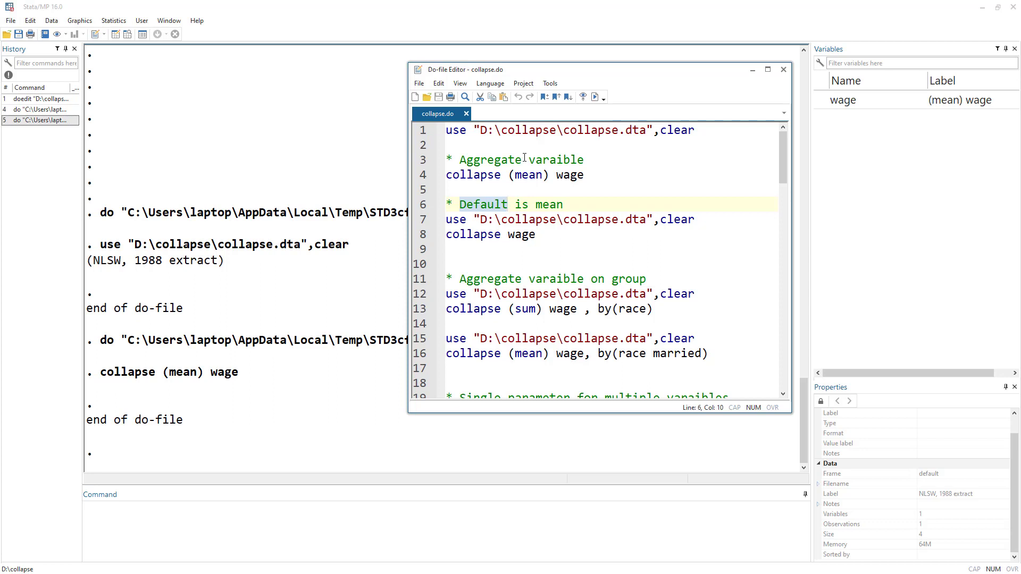
pyautogui.click(425, 223)
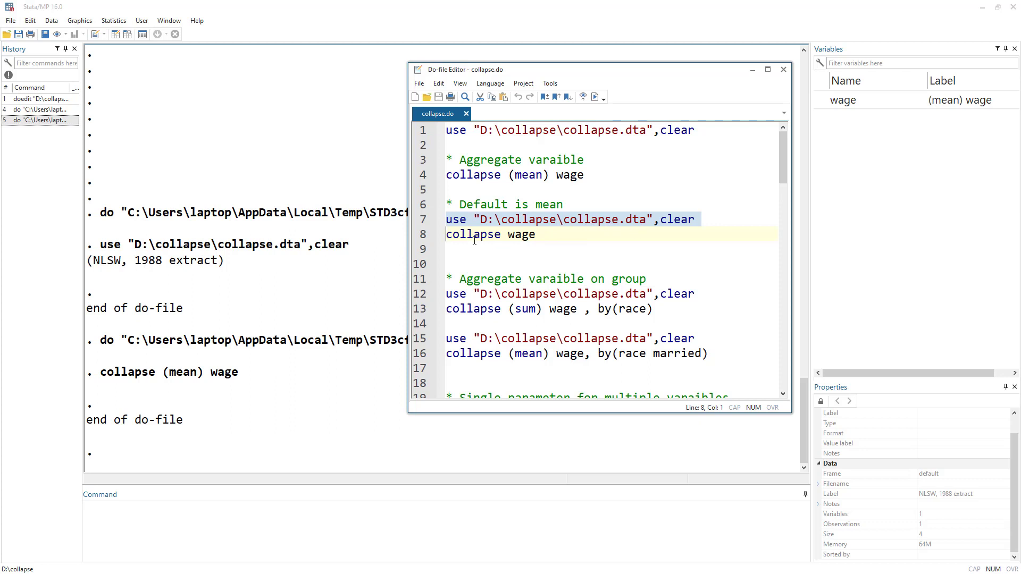
pyautogui.click(595, 99)
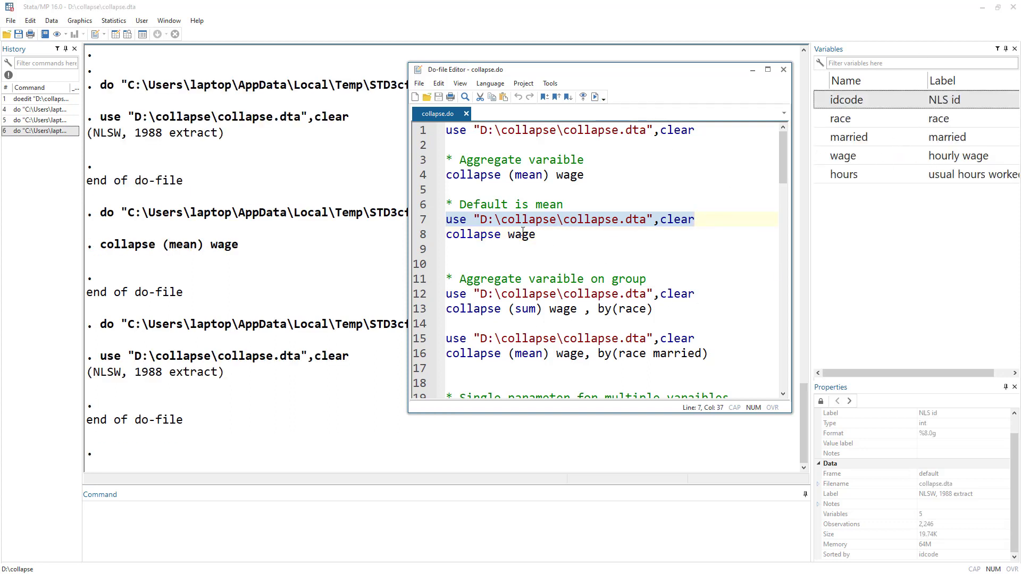
# Run the line "collapse wage" without specifying a statistic and open the resulting dataset in the Data Editor.
pyautogui.doubleClick(468, 236)
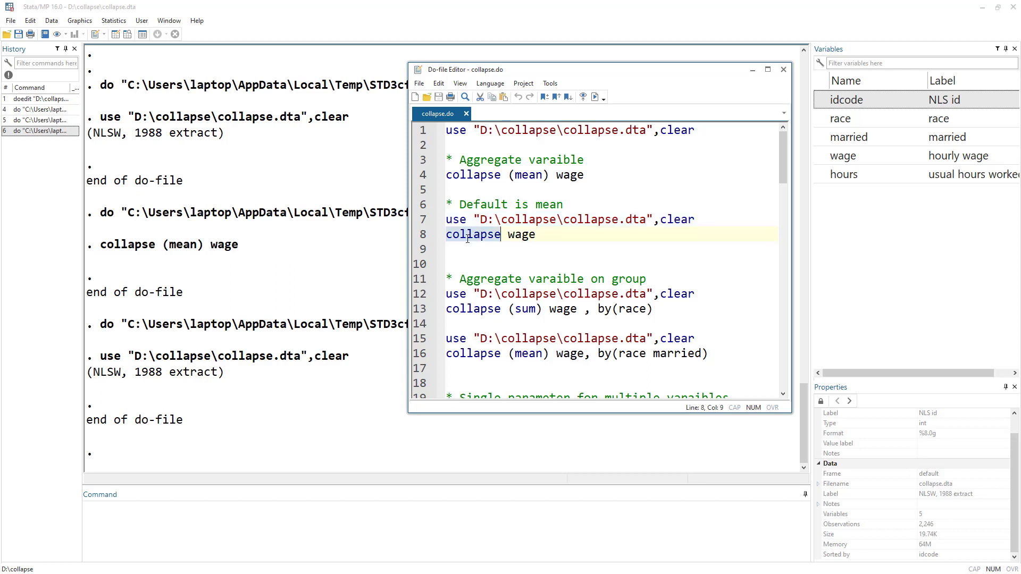
pyautogui.doubleClick(517, 237)
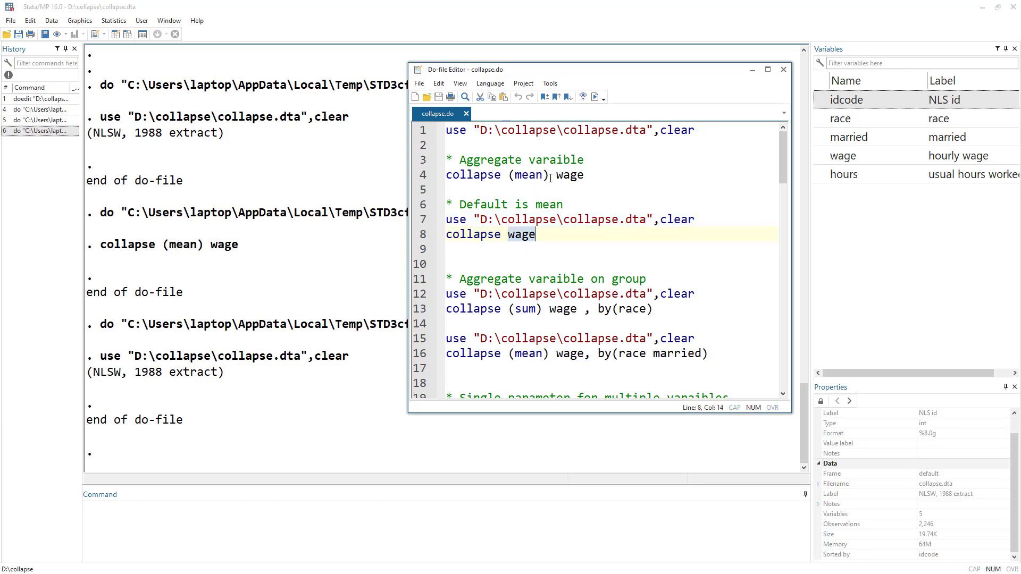
pyautogui.moveTo(551, 177); pyautogui.dragTo(510, 175)
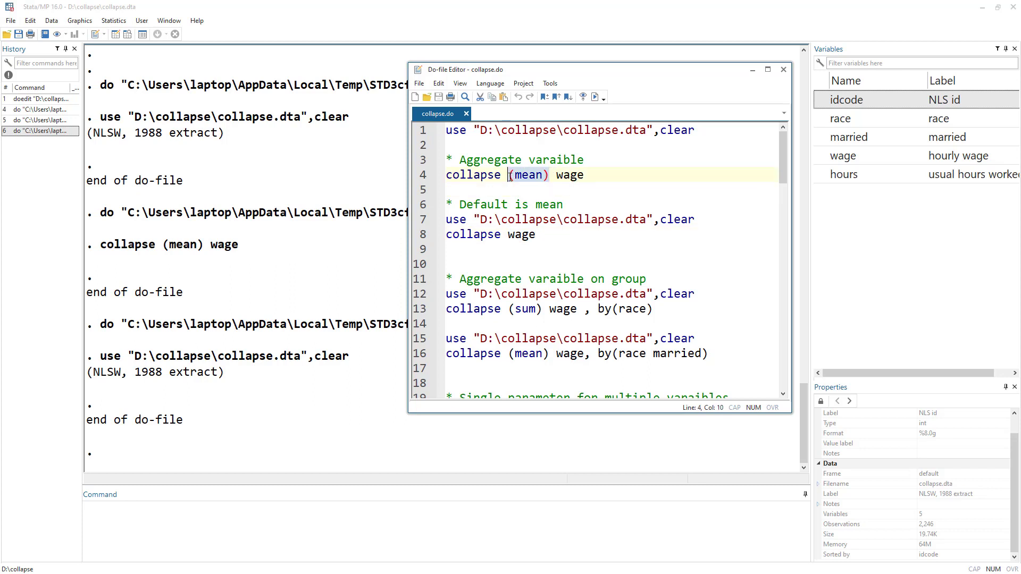
pyautogui.moveTo(446, 234); pyautogui.dragTo(536, 234)
pyautogui.click(596, 97)
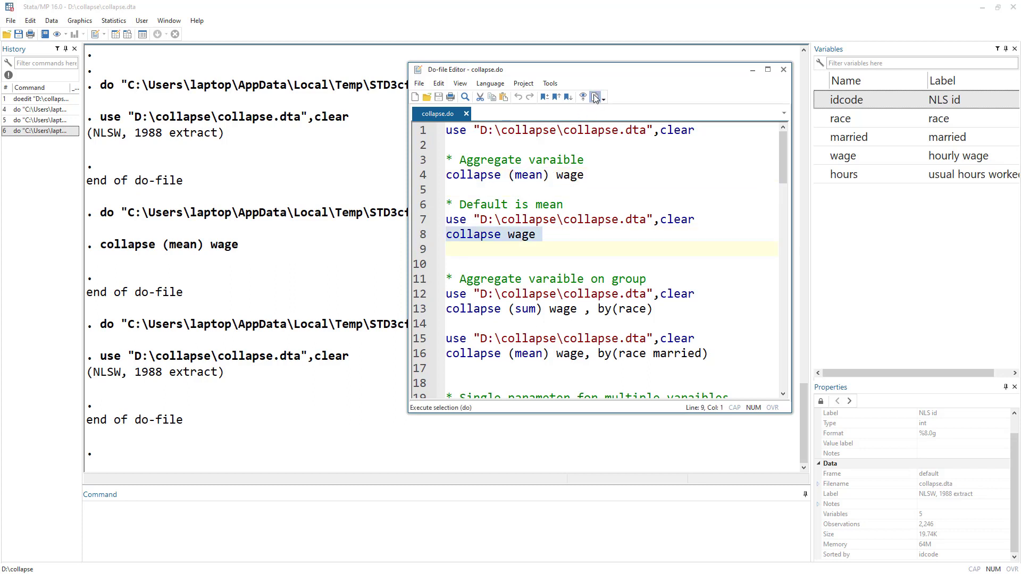
pyautogui.click(117, 34)
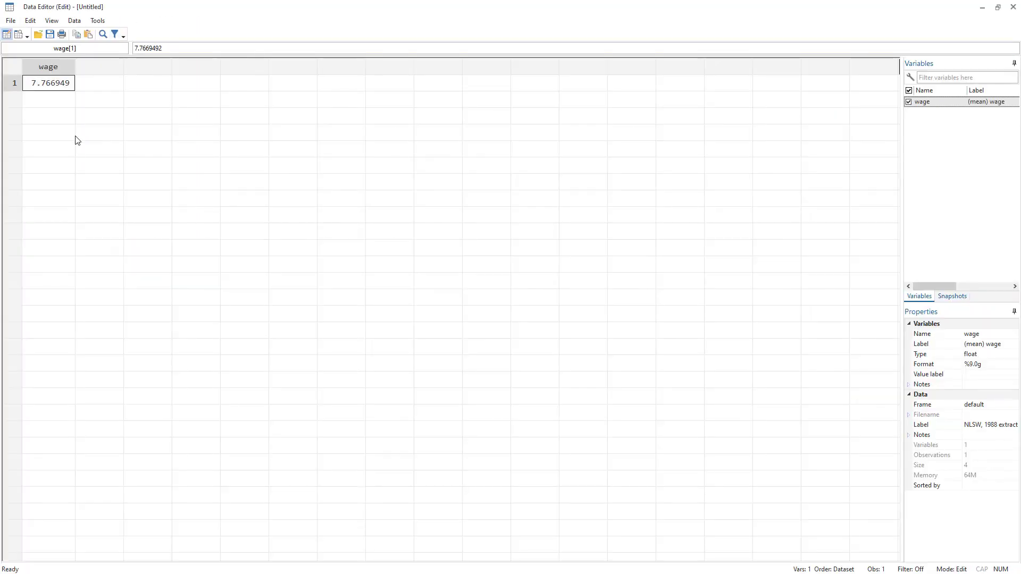
# Return to the do-file and compare the explicit (mean) statistic with the default collapse line, then review the group aggregation examples.
pyautogui.click(982, 7)
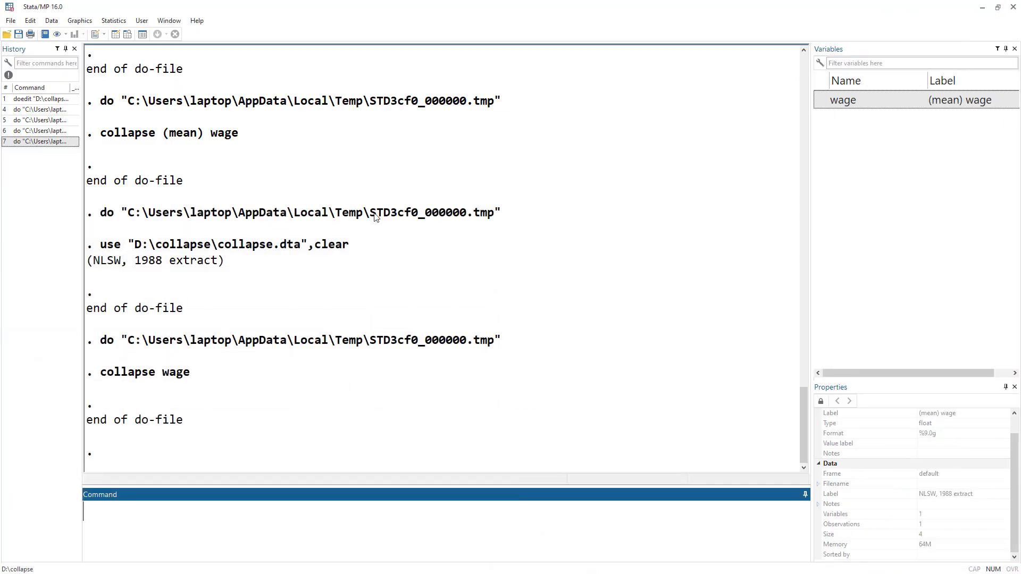
pyautogui.hotkey('ctrl', '9')
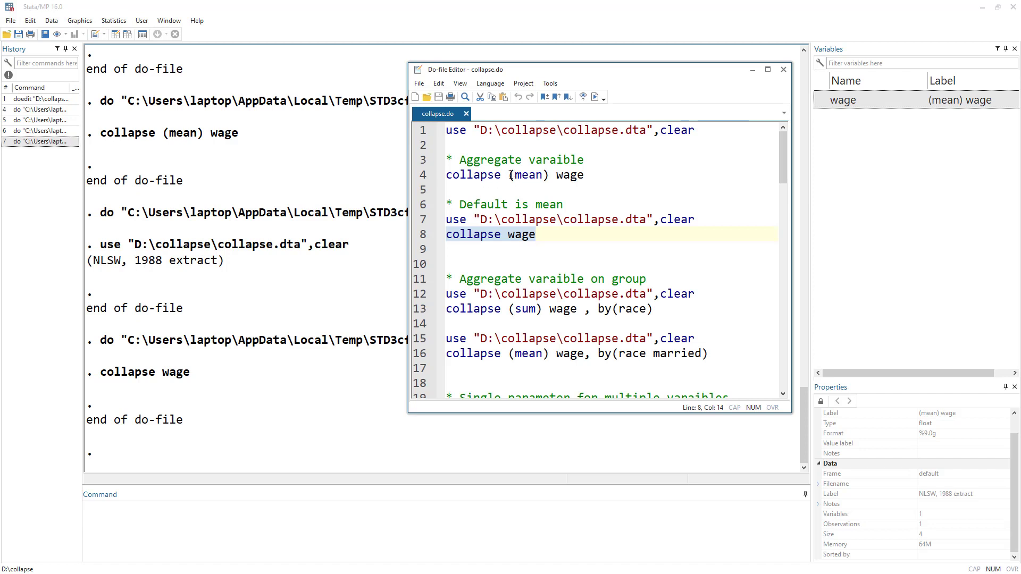
pyautogui.moveTo(511, 175); pyautogui.dragTo(549, 177)
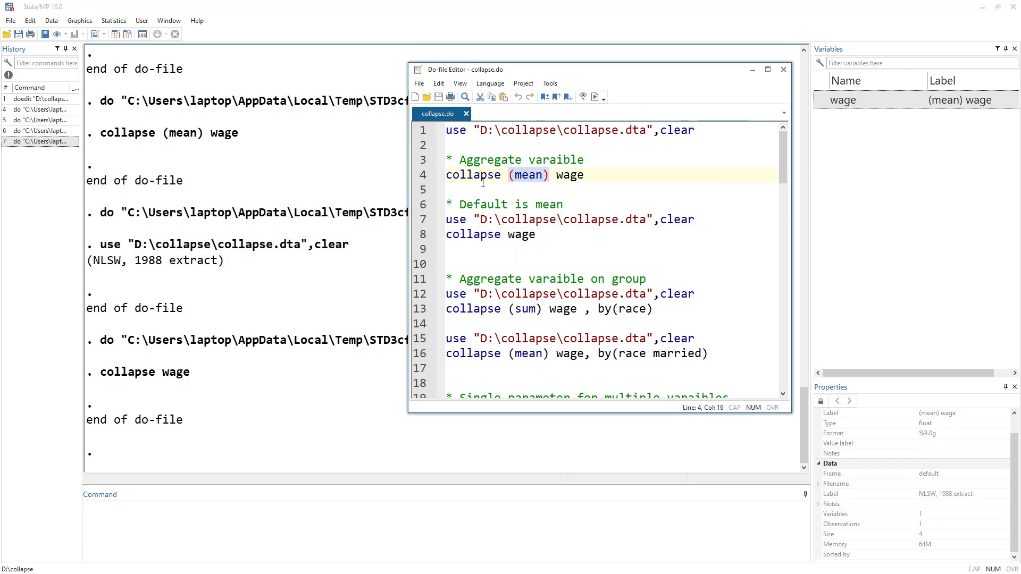
pyautogui.press('Down')
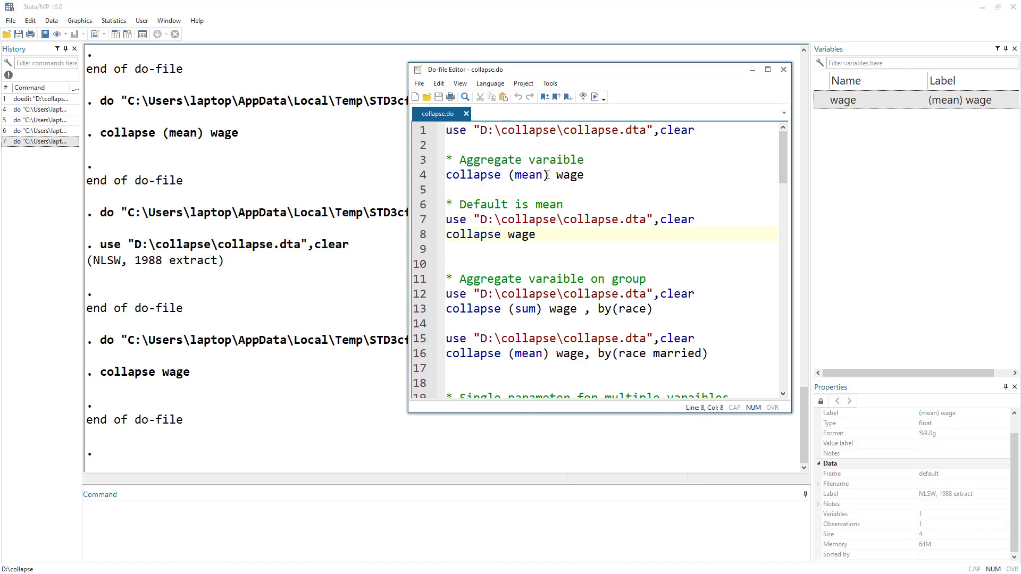
pyautogui.moveTo(548, 175); pyautogui.dragTo(509, 176)
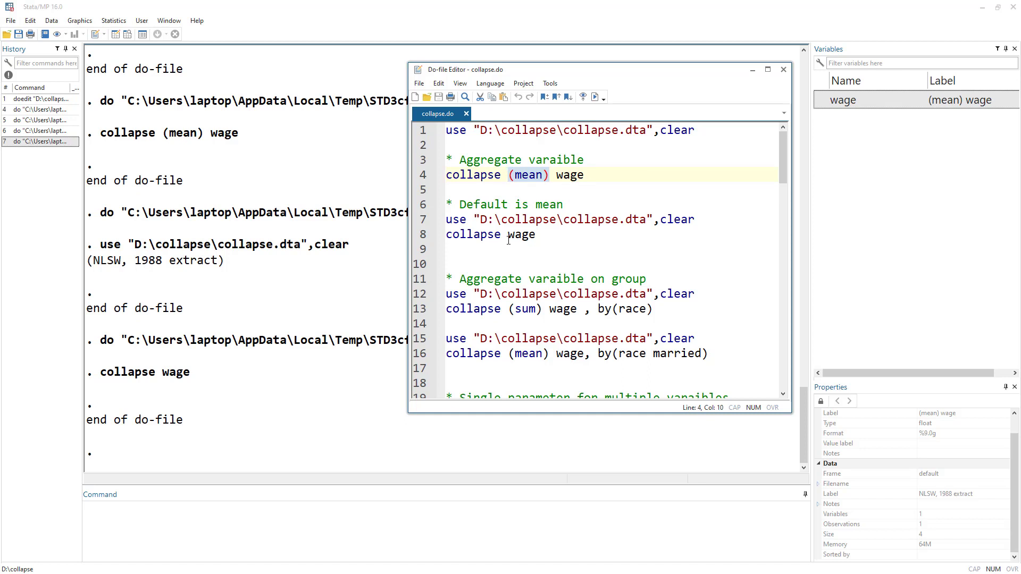
pyautogui.scroll(-1, 486, 260)
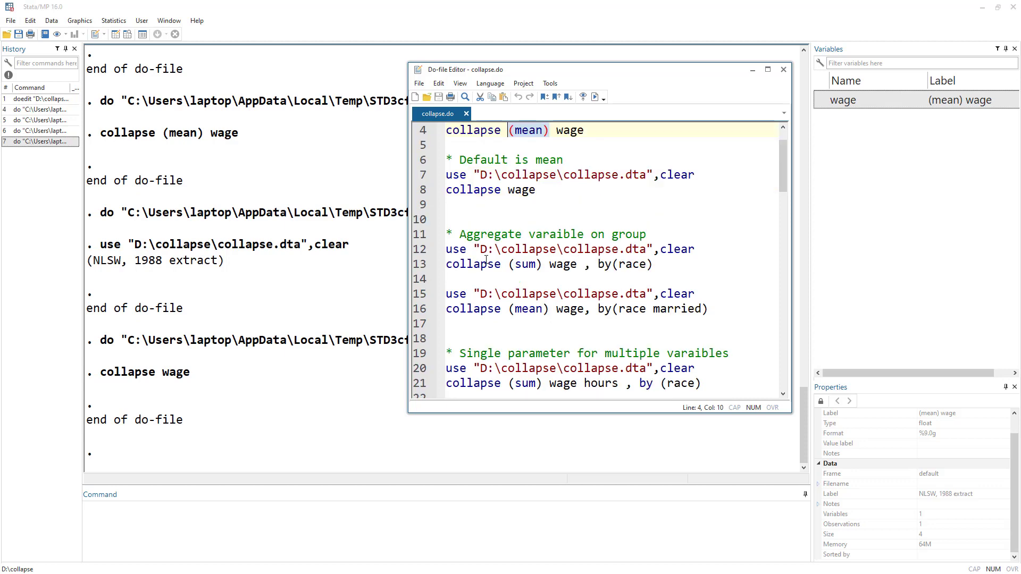
pyautogui.scroll(-2, 537, 253)
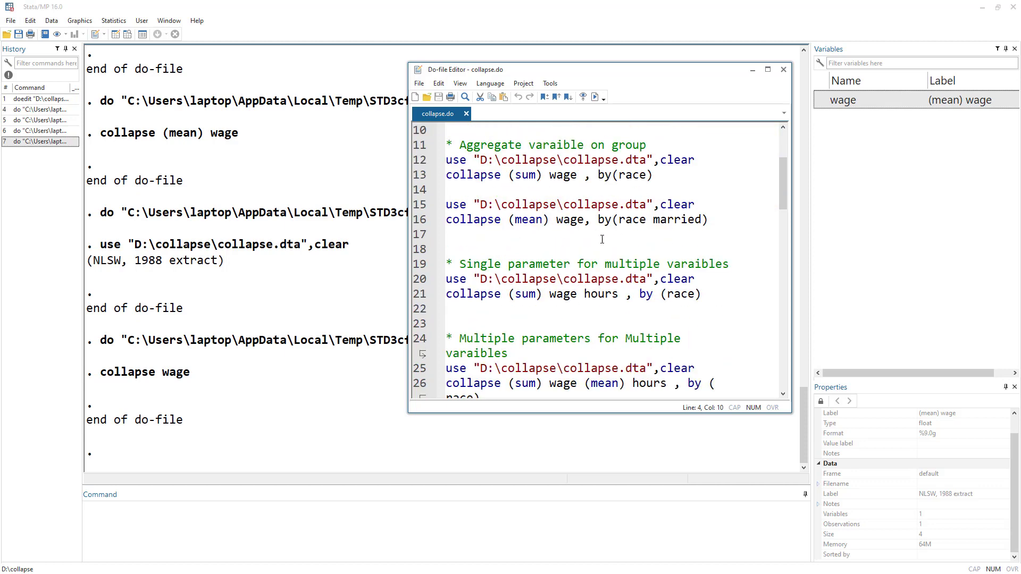
pyautogui.scroll(1, 602, 239)
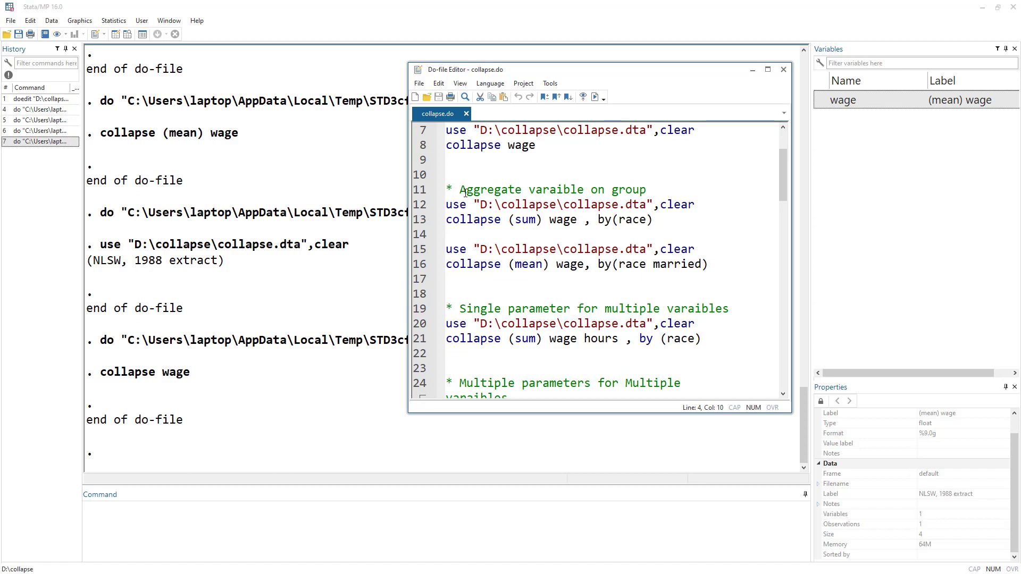
pyautogui.scroll(1, 512, 197)
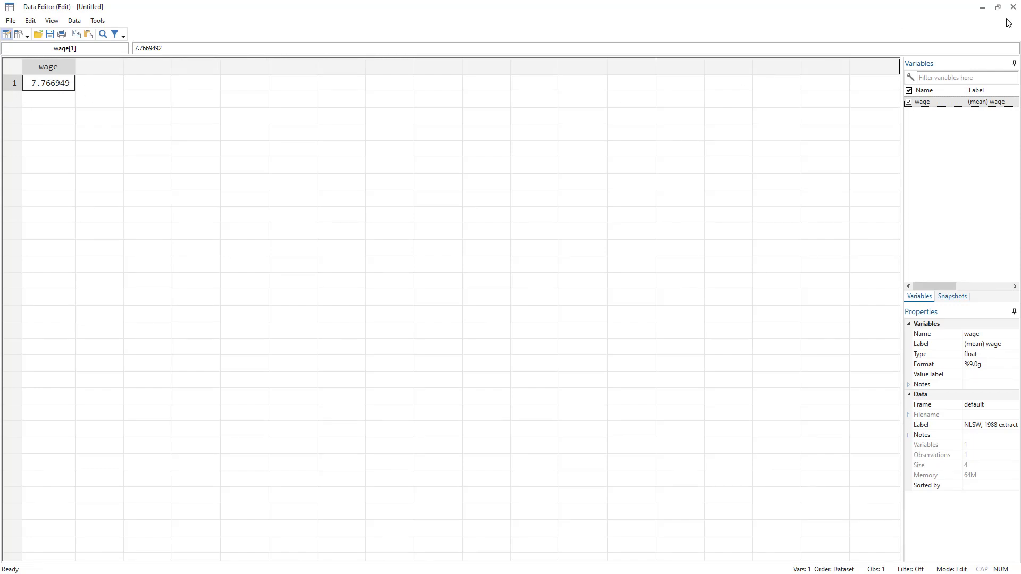
# Reload D:\collapse\collapse.dta by running the use line under the "Aggregate varaible on group" comment.
pyautogui.click(982, 7)
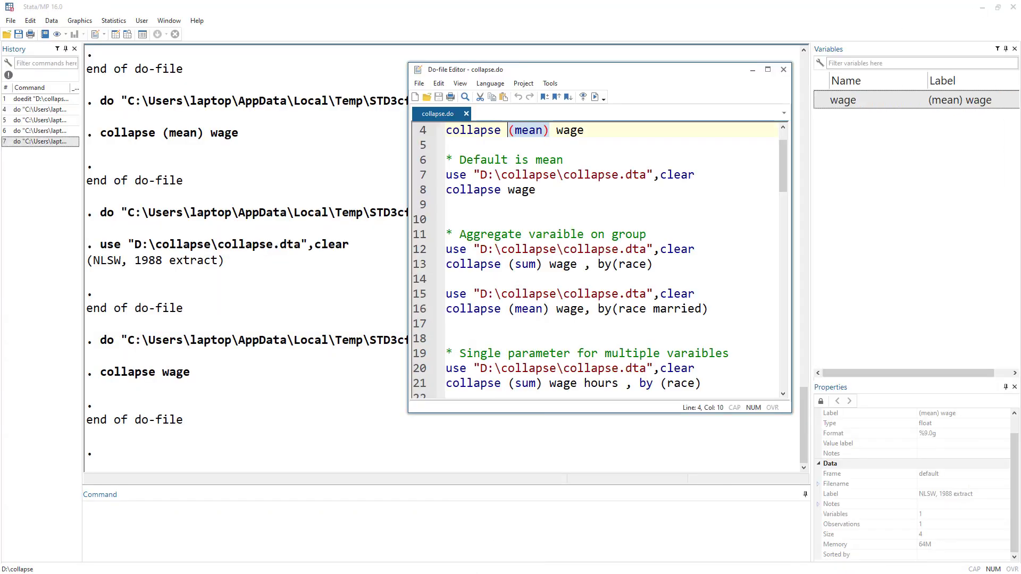
pyautogui.click(423, 249)
pyautogui.click(595, 97)
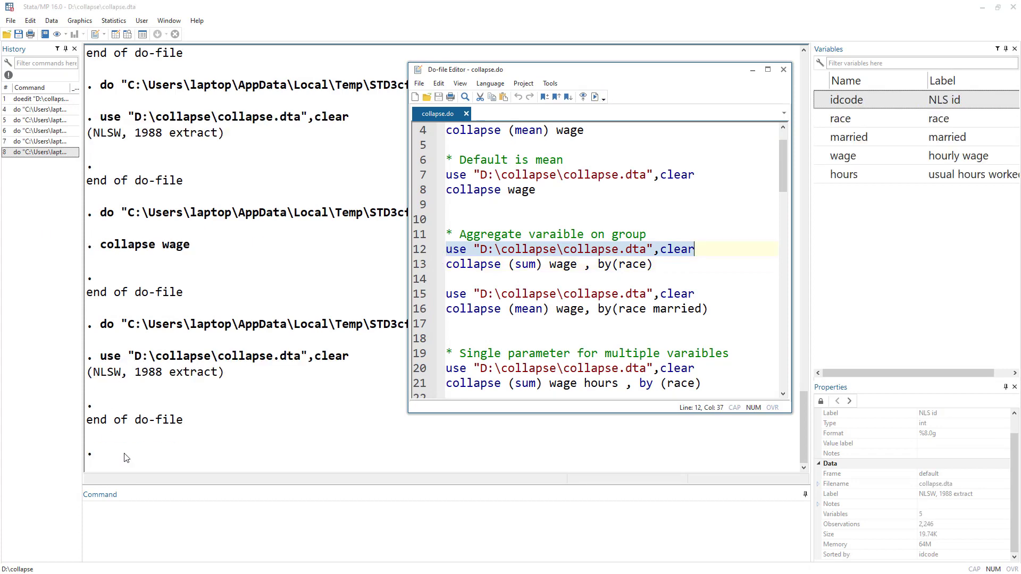
# Summarize all variables with the sum command, examine the mean of wage, and return to the do-file.
pyautogui.click(160, 511)
pyautogui.write('sum')
pyautogui.press('Return')
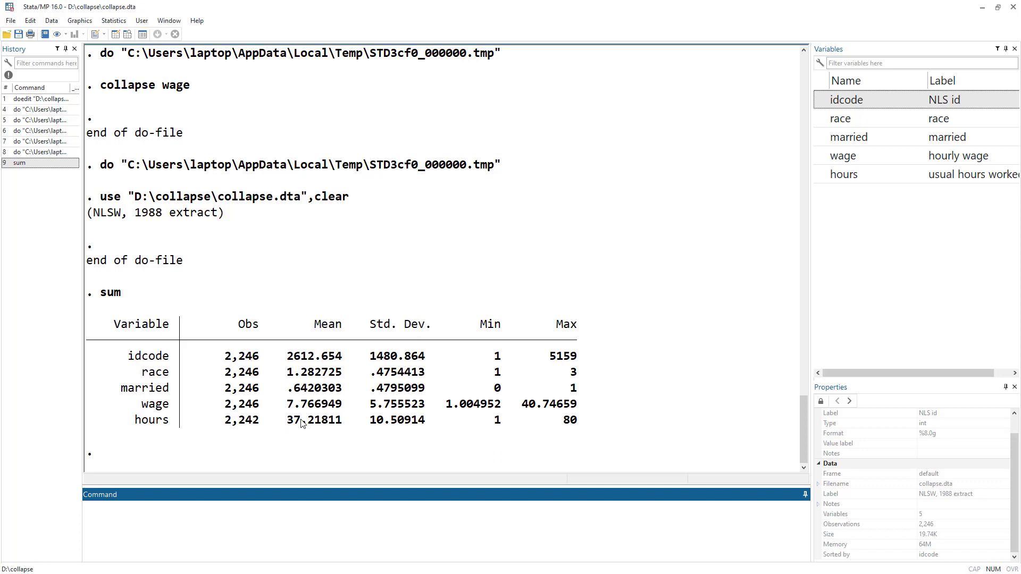
pyautogui.moveTo(288, 410); pyautogui.dragTo(349, 411)
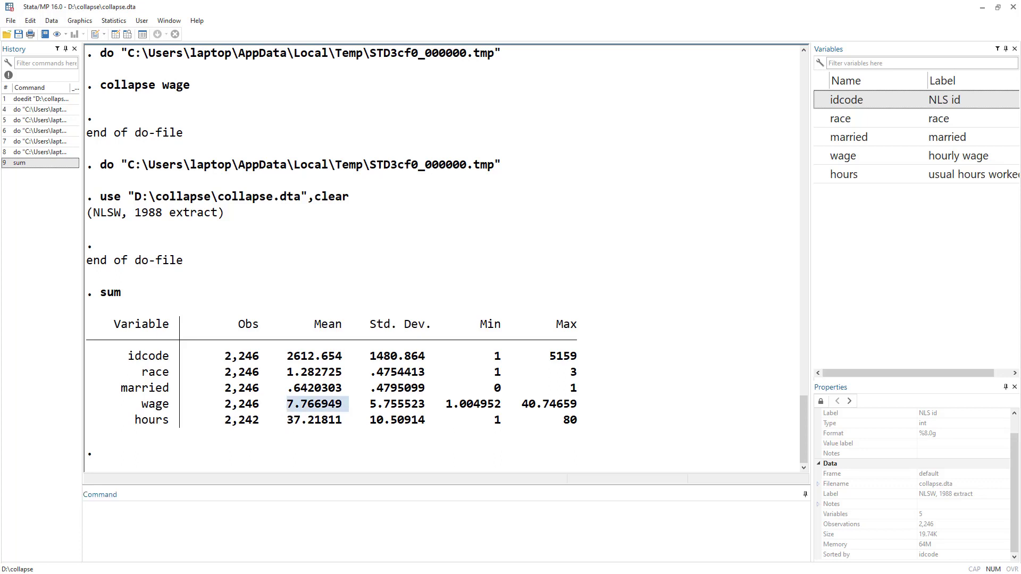
pyautogui.hotkey('alt', 'Tab')
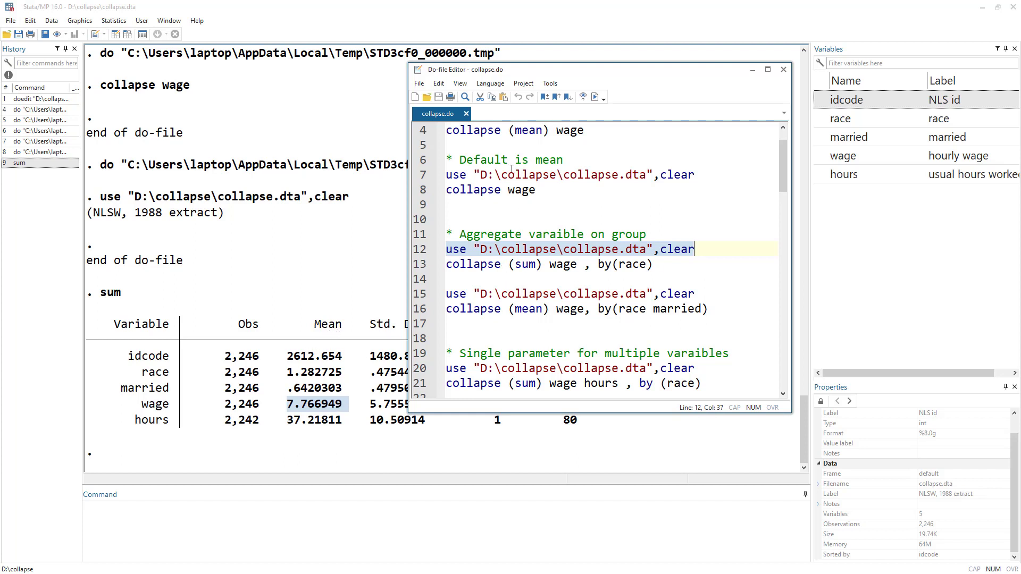
# Set the statistic in the wage collapse line grouped by(race) to mean and run only that line.
pyautogui.moveTo(536, 192); pyautogui.dragTo(425, 135)
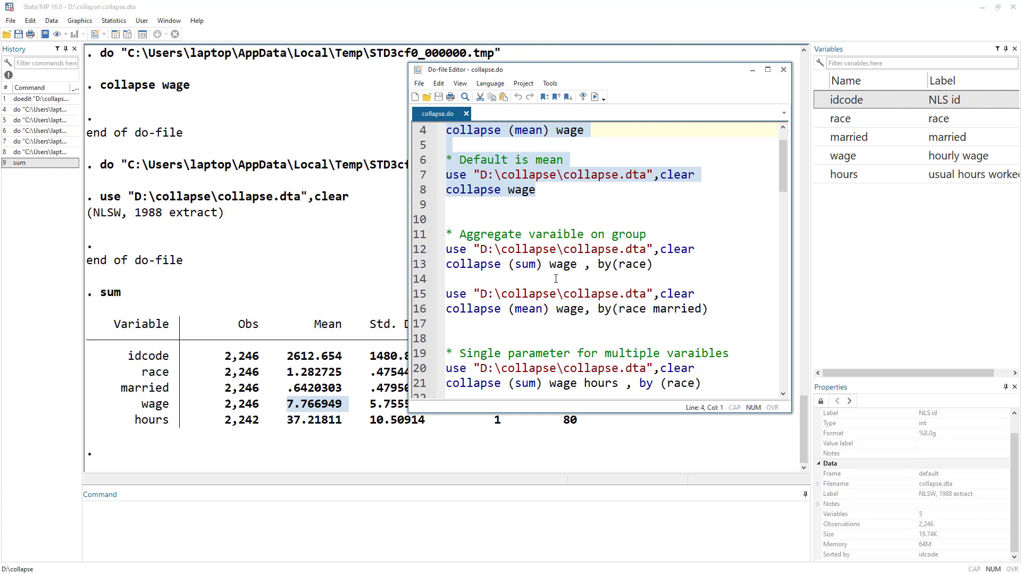
pyautogui.click(565, 265)
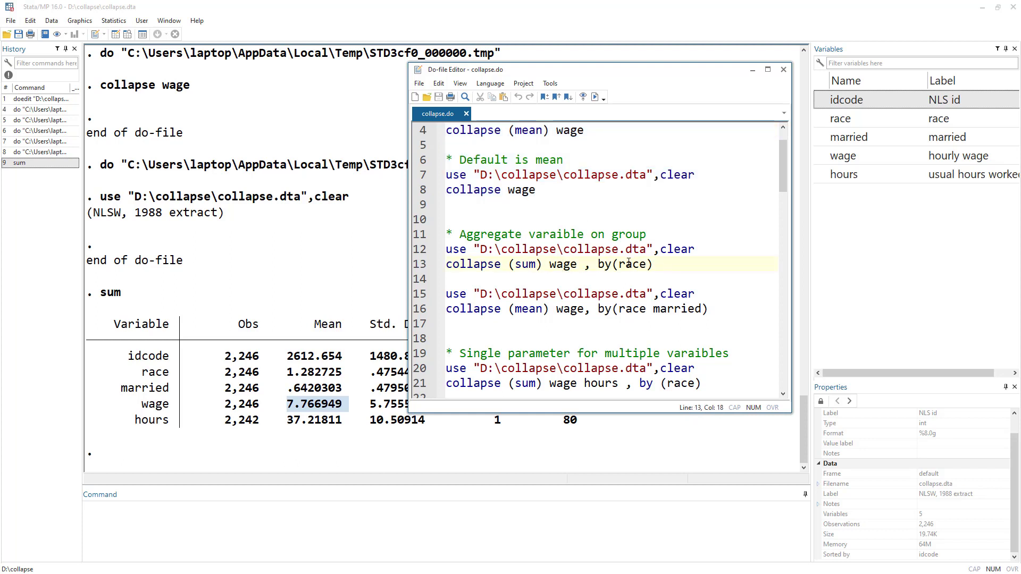
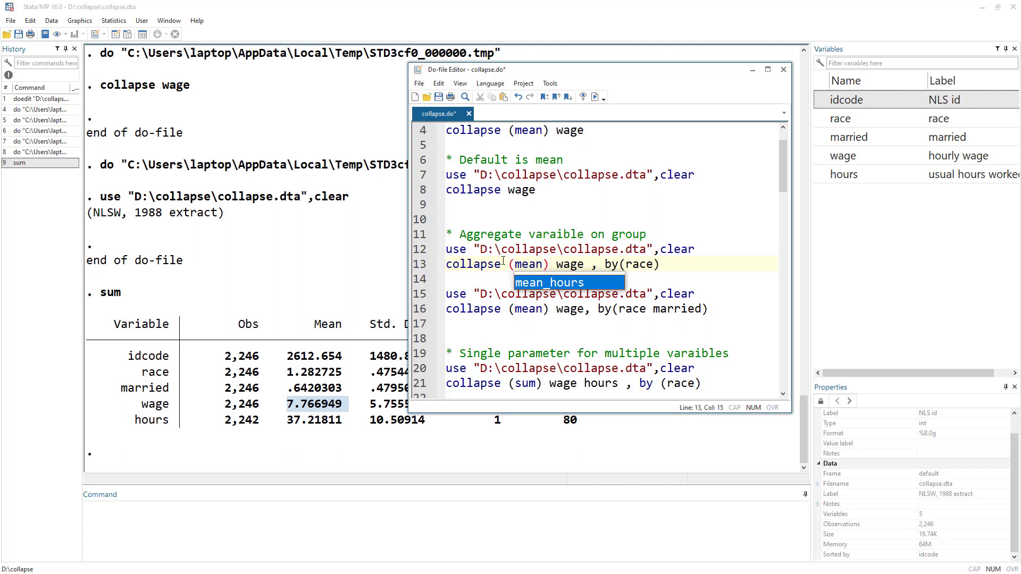
pyautogui.doubleClick(531, 261)
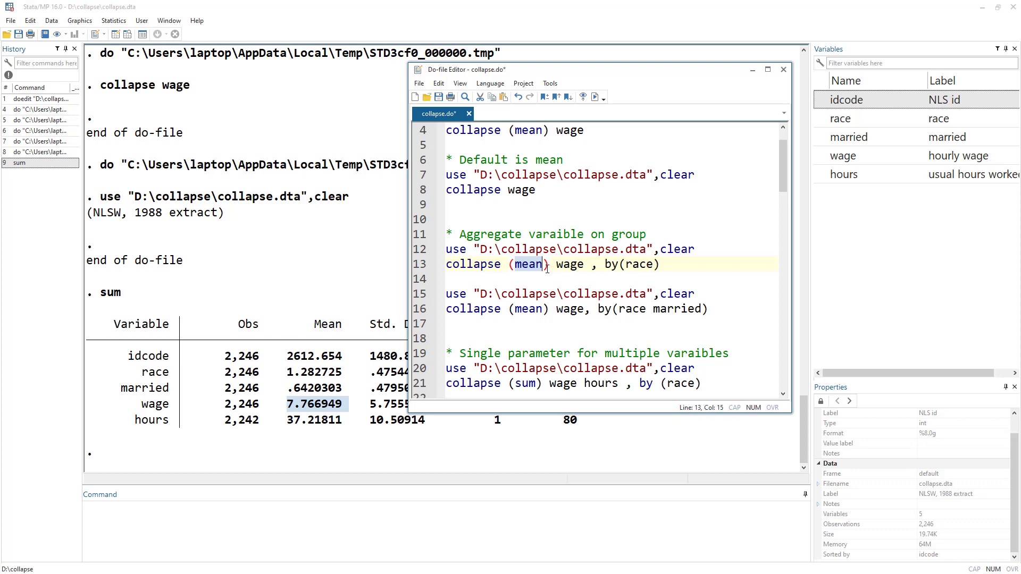
pyautogui.click(425, 270)
pyautogui.click(595, 97)
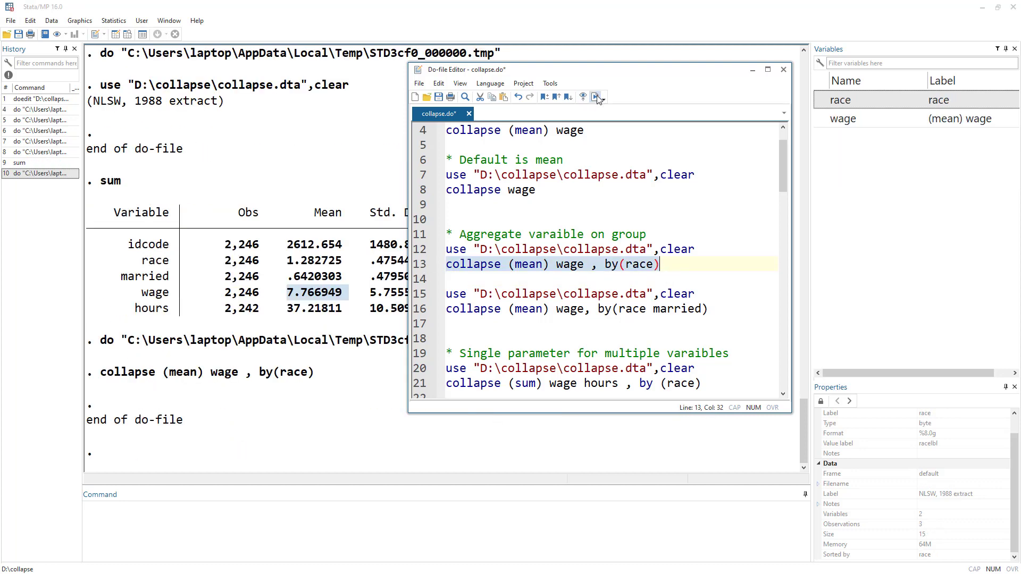
# Examine the mean wage for each race in the Data Editor, then return to the do-file.
pyautogui.click(116, 34)
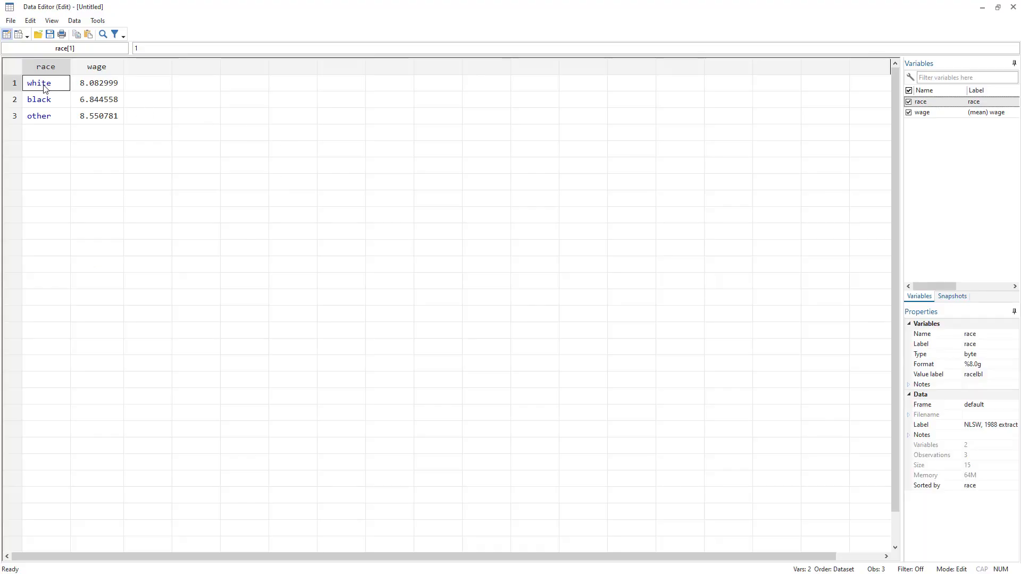
pyautogui.moveTo(45, 87); pyautogui.dragTo(96, 113)
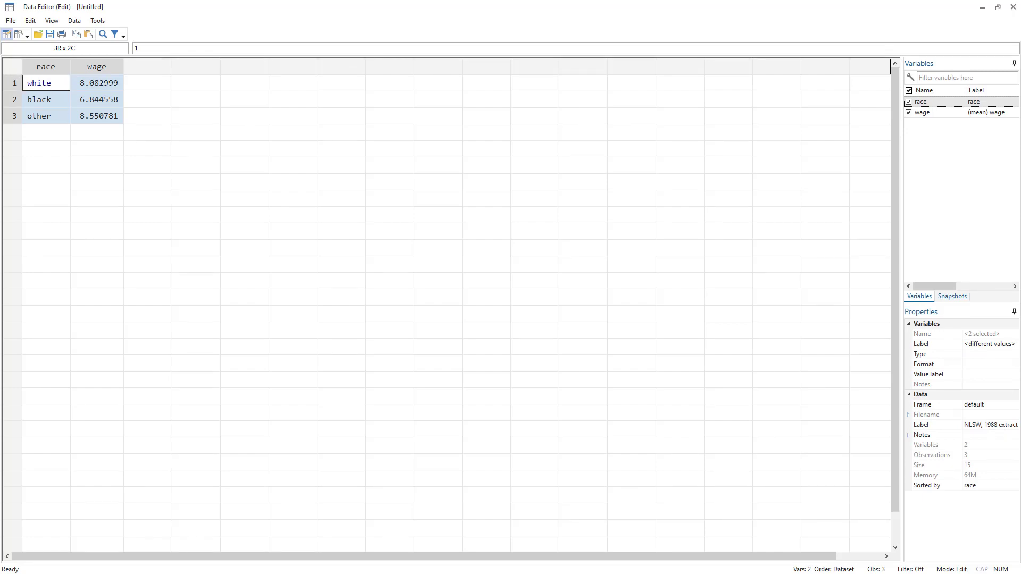
pyautogui.hotkey('alt', 'F4')
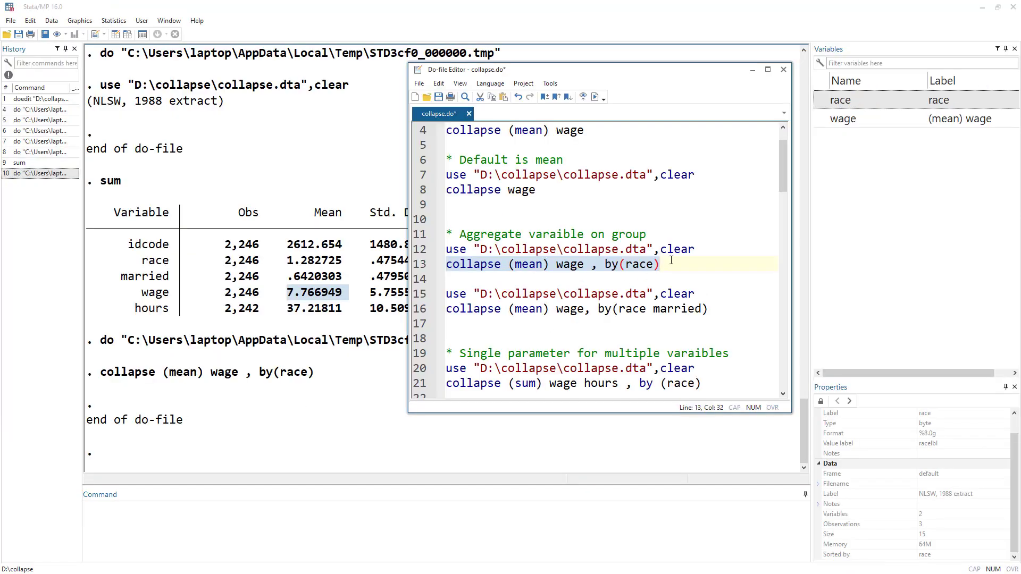
# Reload D:\collapse\collapse.dta by running the use line directly above the collapse grouped by race and married.
pyautogui.doubleClick(642, 266)
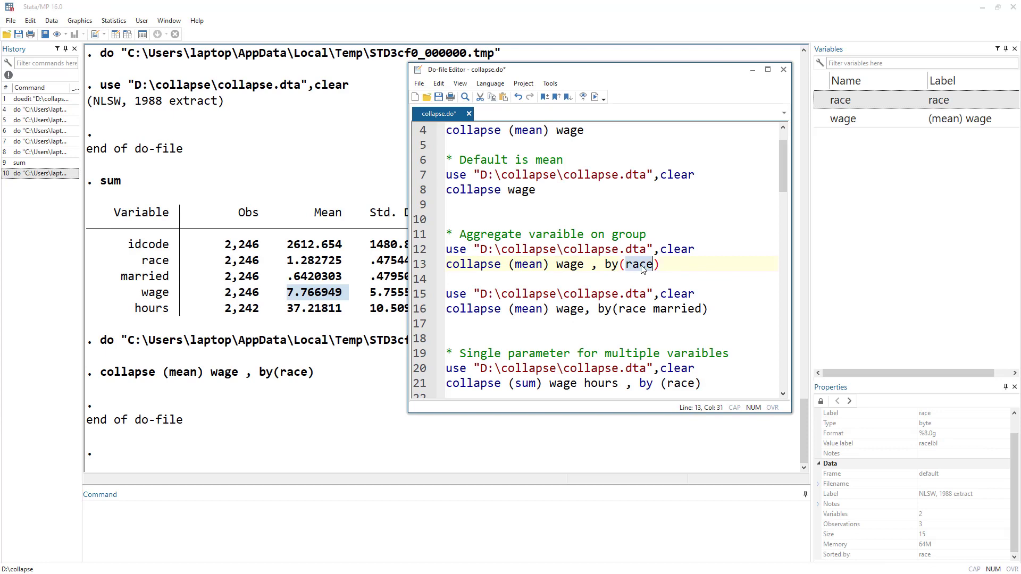
pyautogui.doubleClick(633, 310)
pyautogui.doubleClick(677, 310)
pyautogui.click(424, 293)
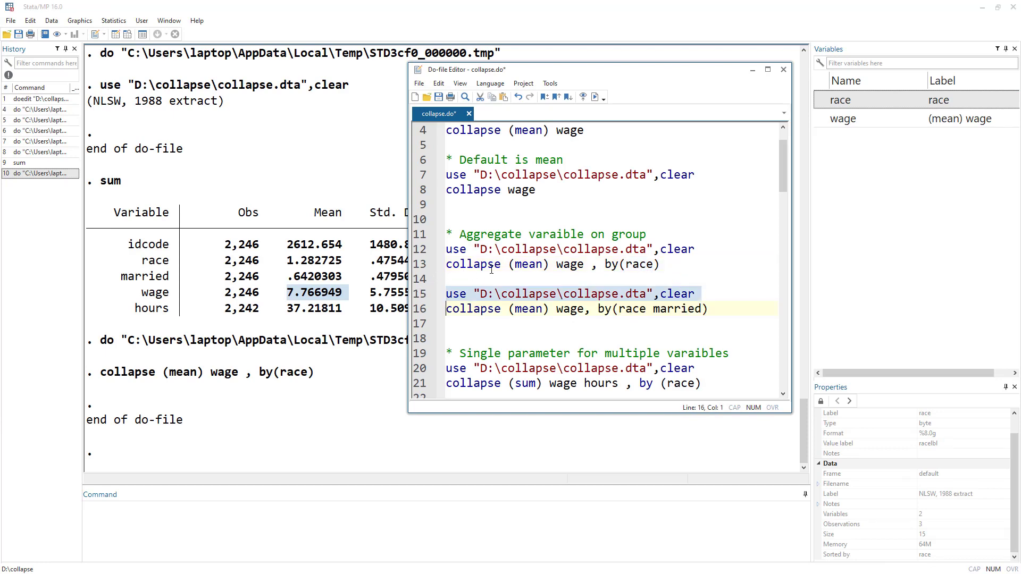
pyautogui.click(595, 97)
pyautogui.hotkey('shift', 'Left')
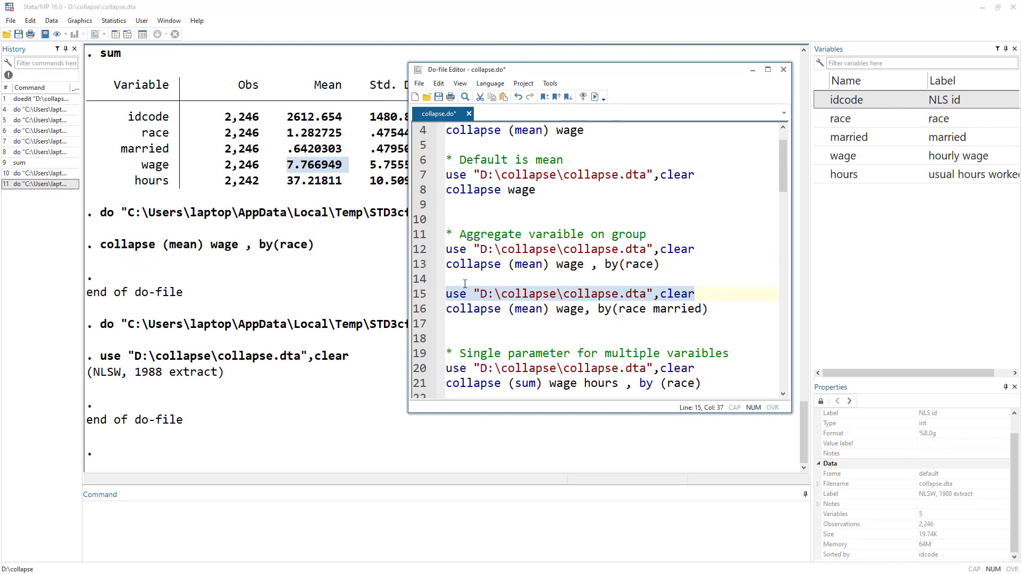
# Run only the line "collapse (mean) wage, by(race married)" in the do-file.
pyautogui.click(415, 309)
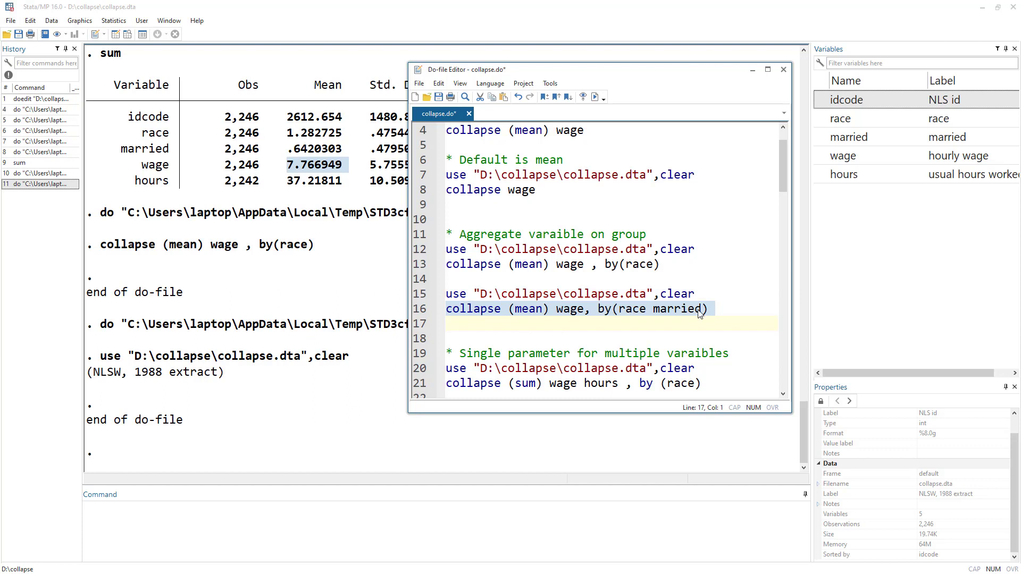
pyautogui.doubleClick(642, 310)
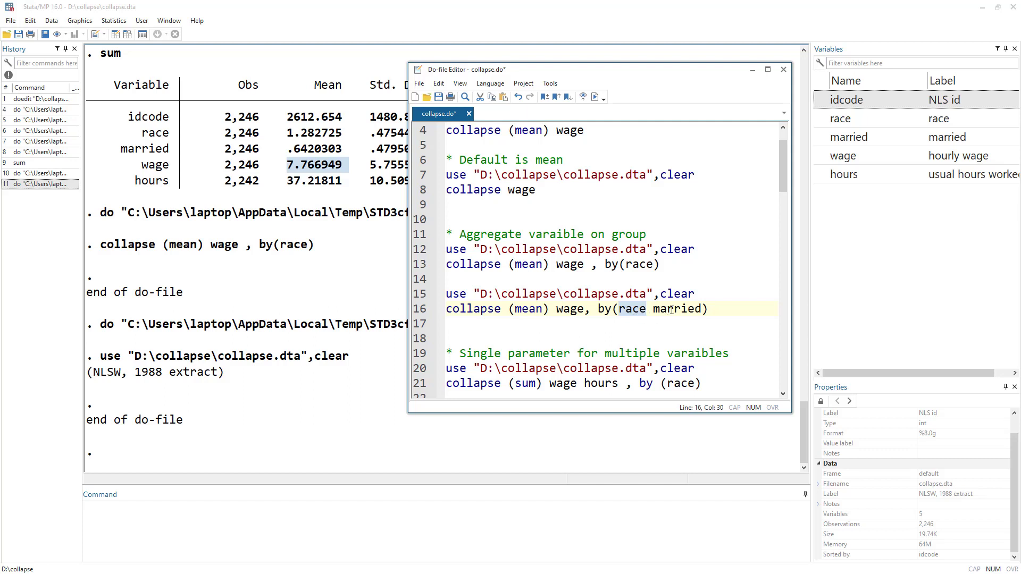
pyautogui.doubleClick(671, 310)
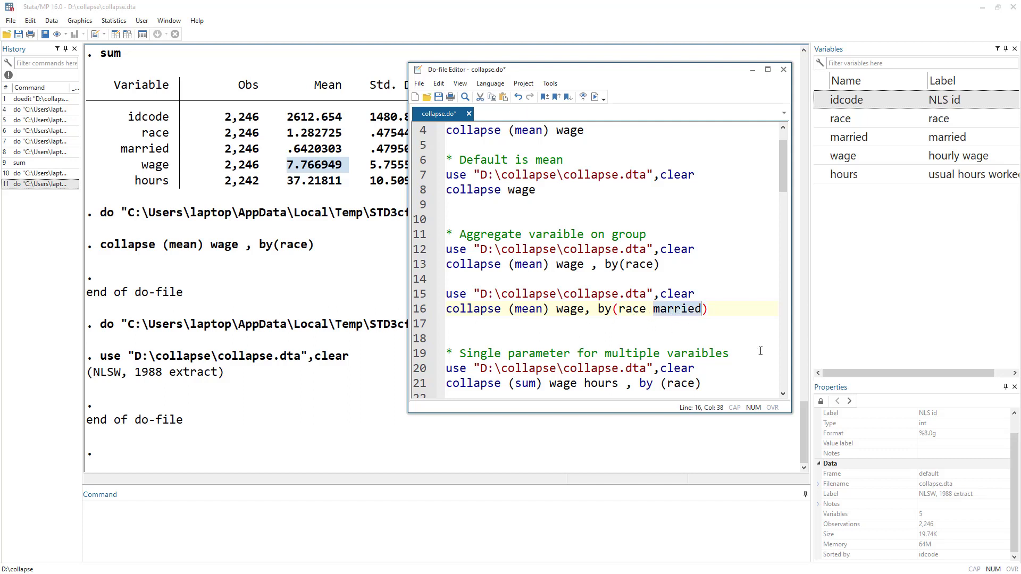
pyautogui.doubleClick(631, 309)
pyautogui.click(675, 310)
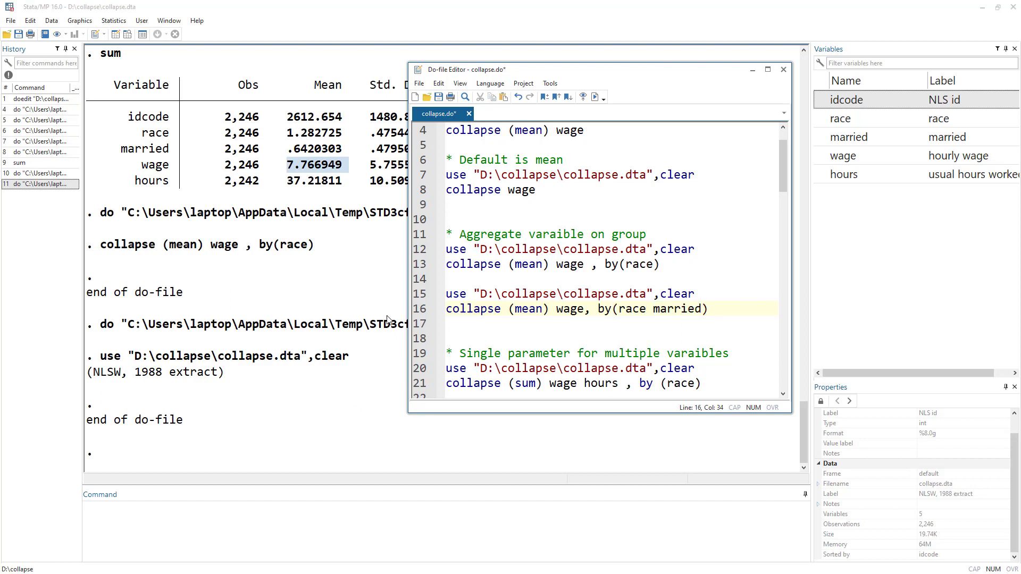
pyautogui.click(416, 311)
pyautogui.click(585, 97)
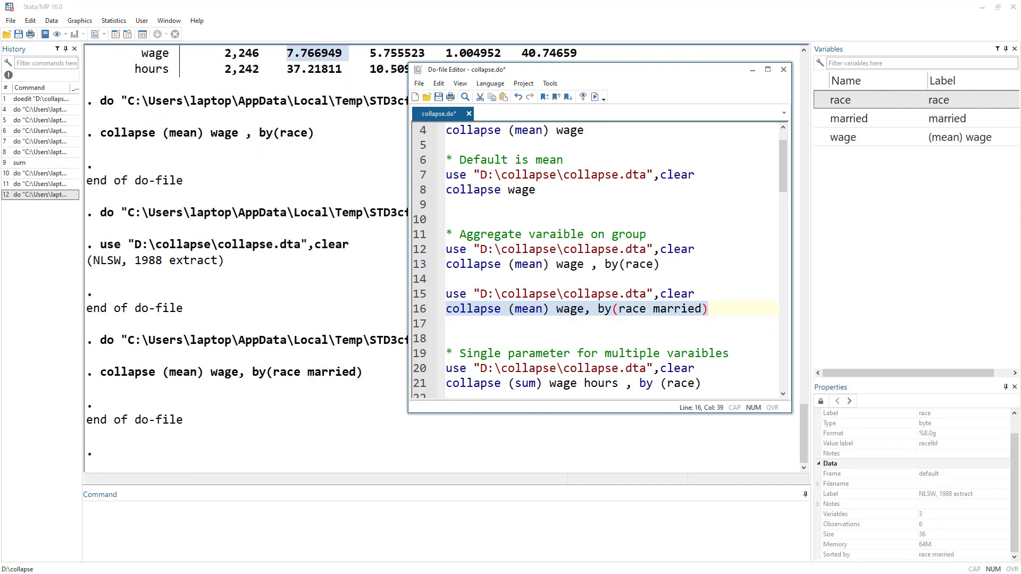
# Examine the mean wage for each race and marital status combination in the Data Editor, then return to the do-file.
pyautogui.hotkey('ctrl', '8')
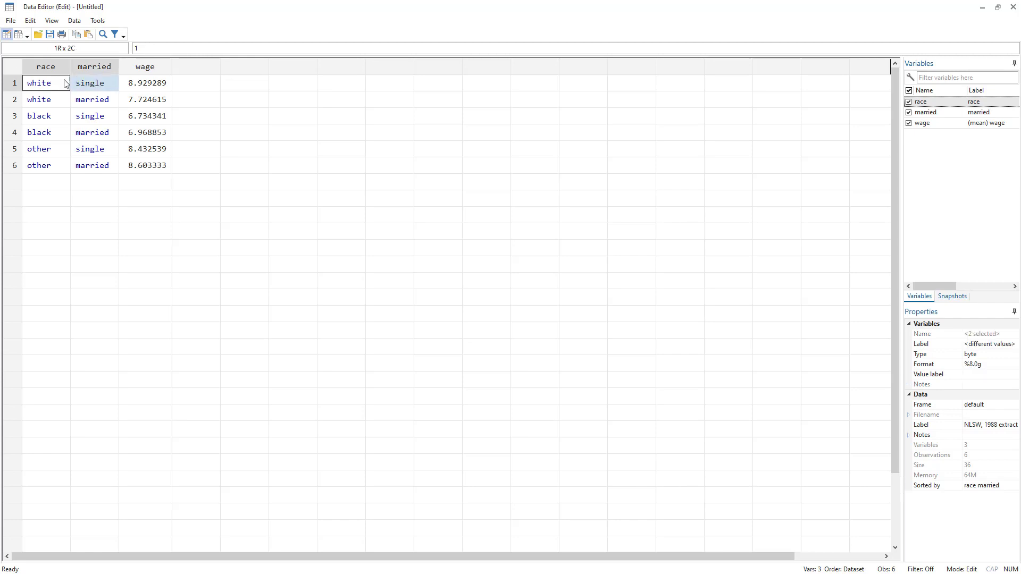
pyautogui.moveTo(59, 84); pyautogui.dragTo(91, 86)
pyautogui.click(134, 87)
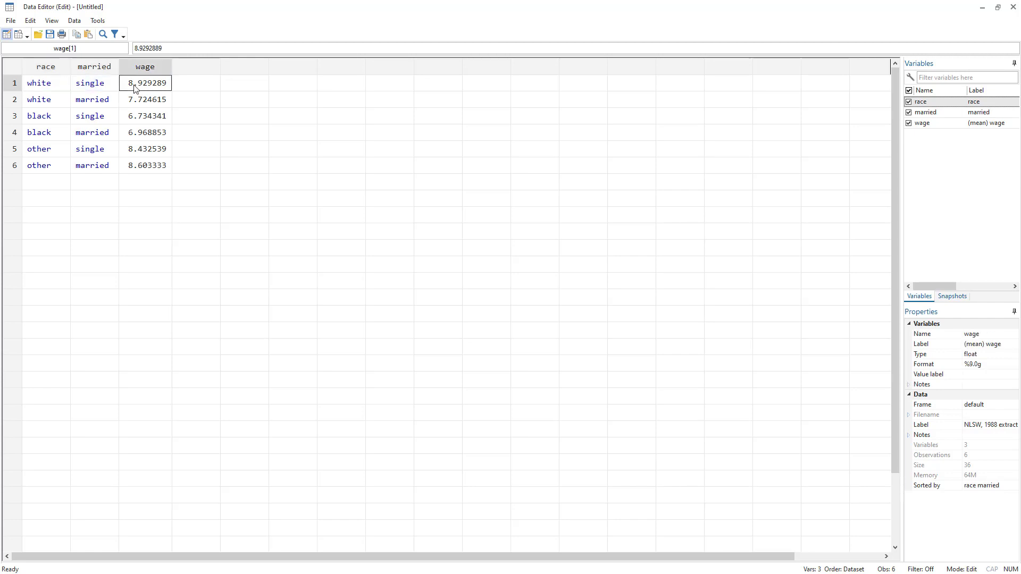
pyautogui.click(42, 100)
pyautogui.moveTo(58, 104); pyautogui.dragTo(135, 105)
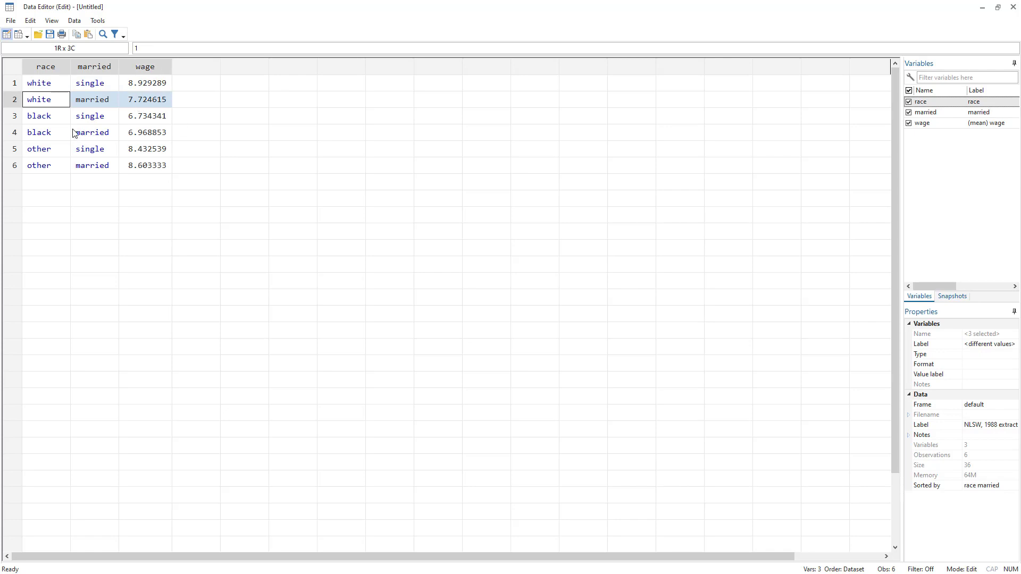
pyautogui.click(39, 119)
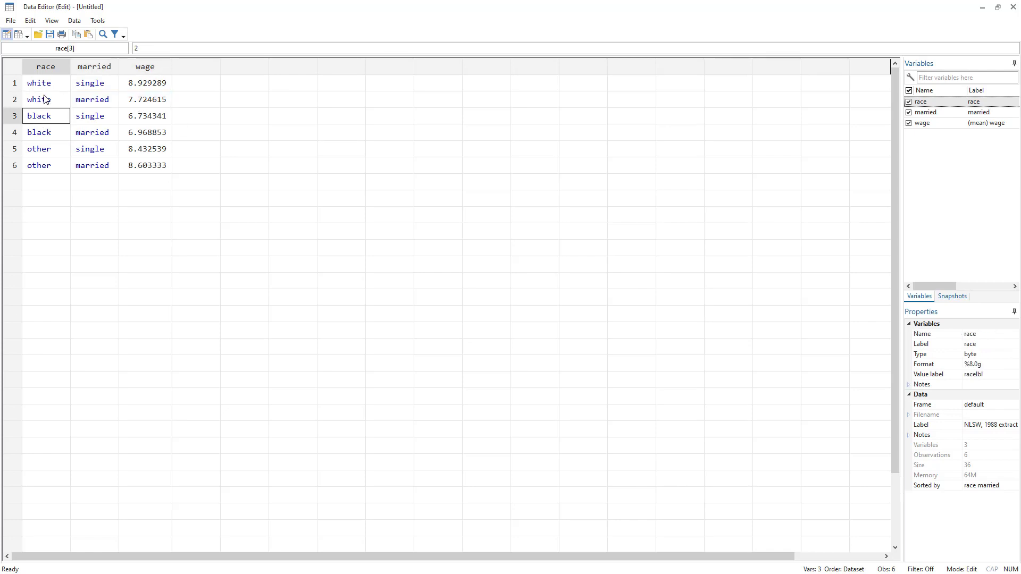
pyautogui.moveTo(45, 100); pyautogui.dragTo(121, 101)
pyautogui.moveTo(42, 118); pyautogui.dragTo(120, 136)
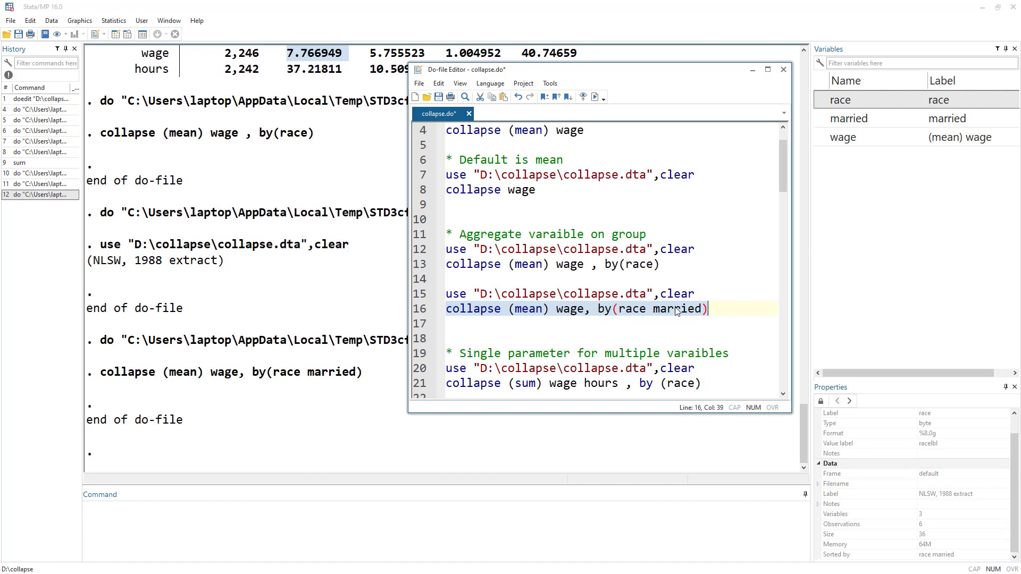
# Review the collapse line grouped by race and married, then the do-file example "Single parameter for multiple varaibles".
pyautogui.doubleClick(677, 309)
pyautogui.doubleClick(632, 309)
pyautogui.click(670, 309)
pyautogui.scroll(-2, 517, 277)
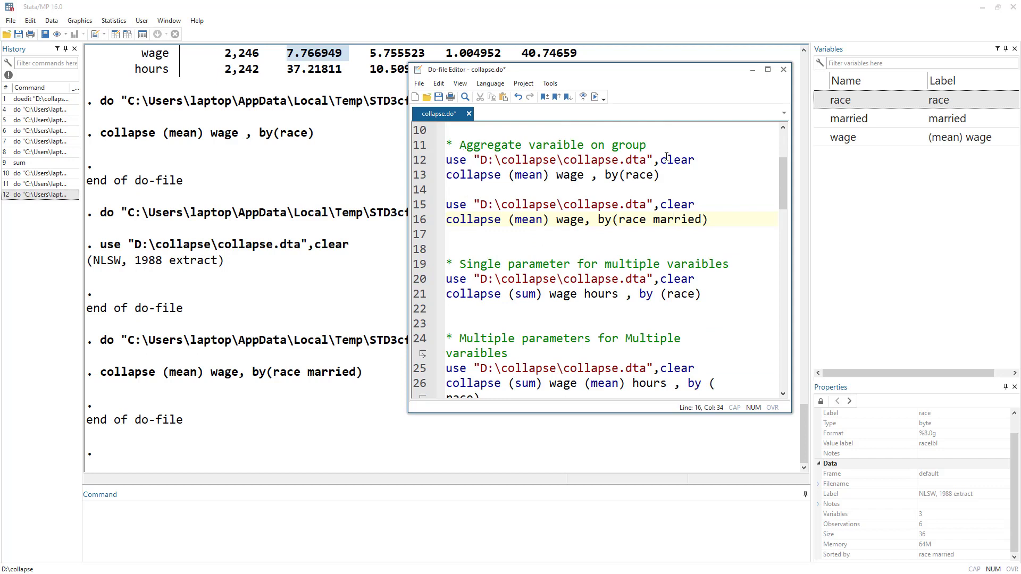
pyautogui.scroll(-1, 558, 234)
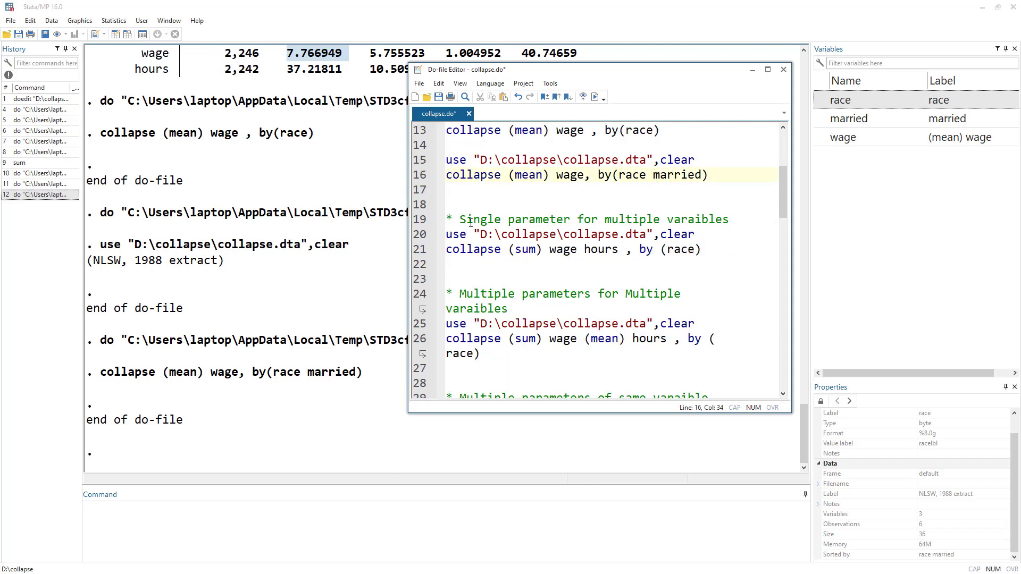
pyautogui.doubleClick(542, 219)
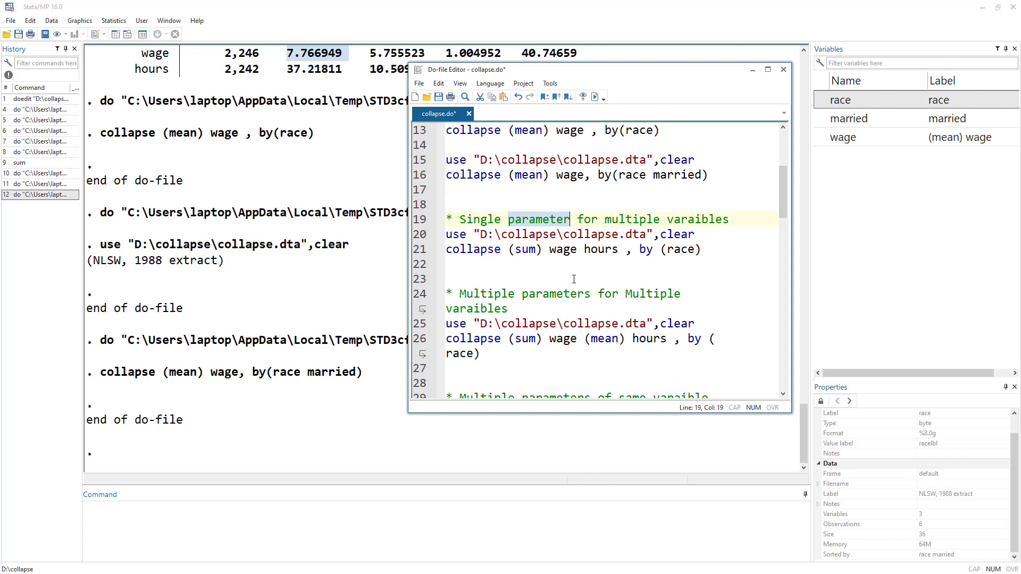
pyautogui.doubleClick(688, 220)
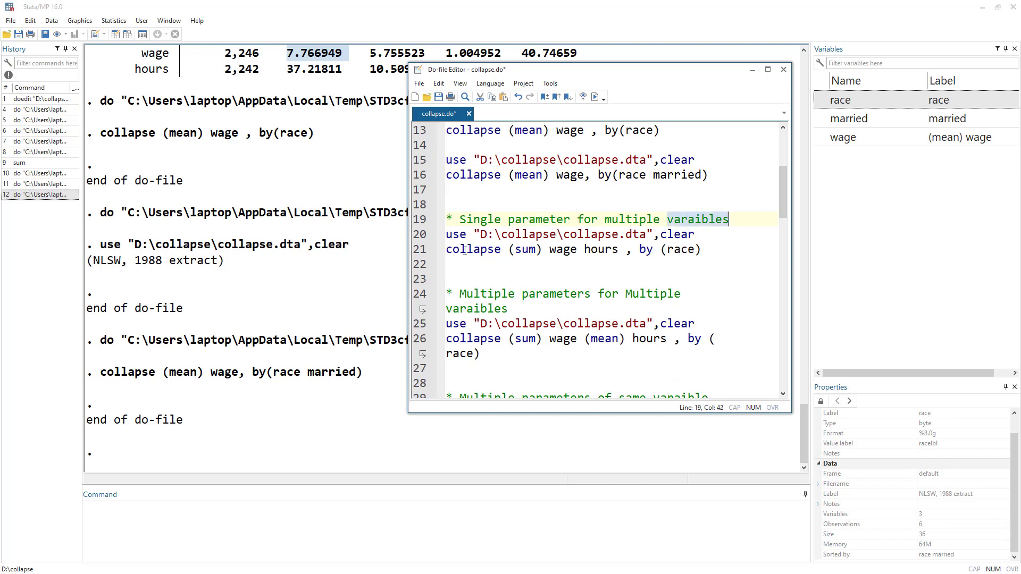
pyautogui.doubleClick(529, 250)
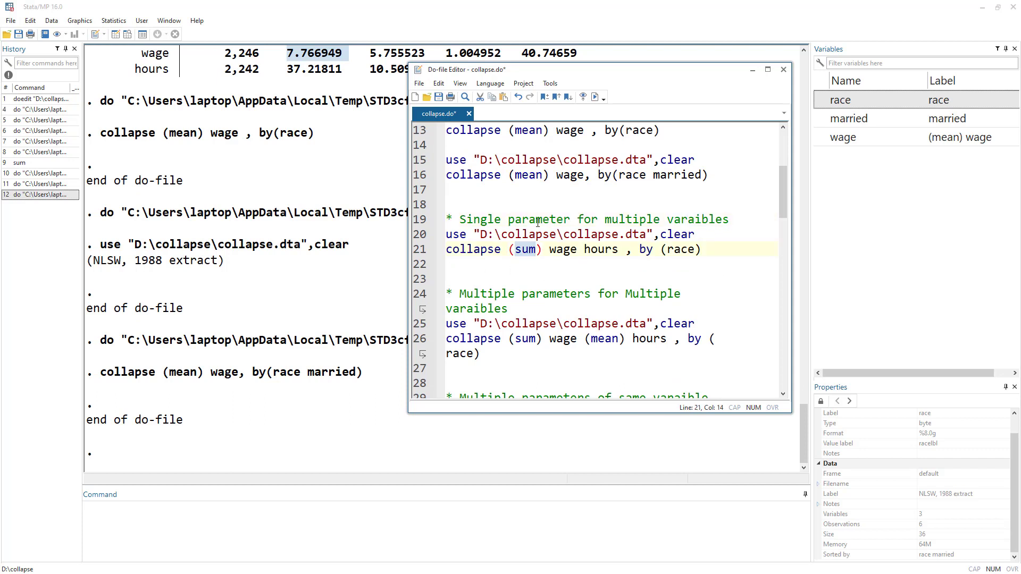
pyautogui.click(568, 175)
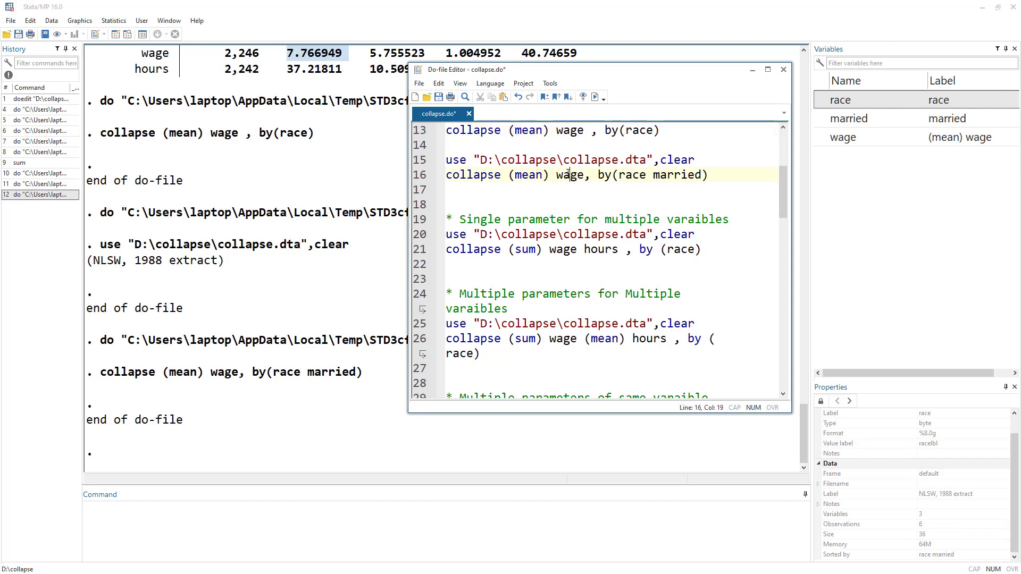
pyautogui.moveTo(606, 221); pyautogui.dragTo(729, 221)
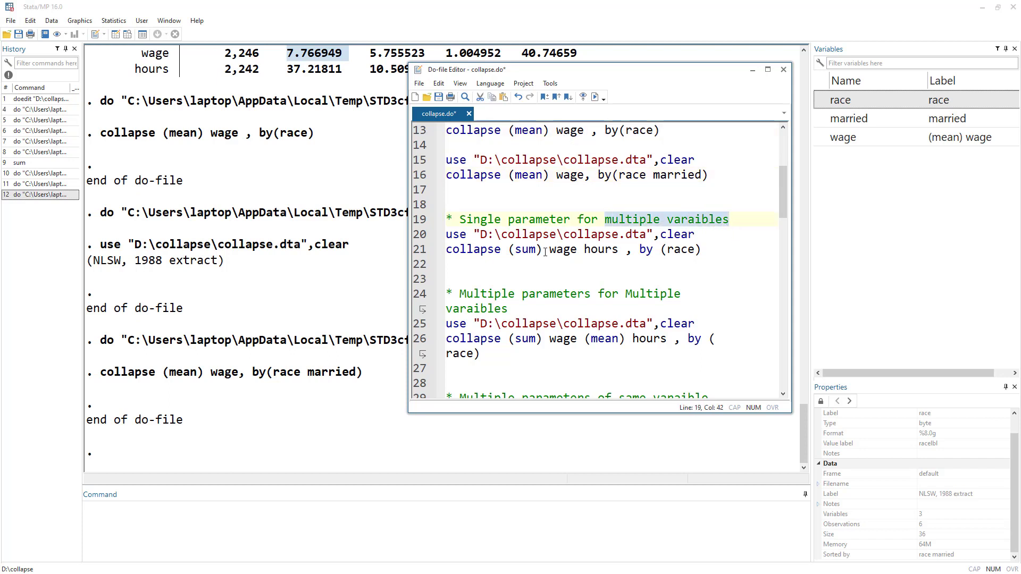
# Reload D:\collapse\collapse.dta by running the use line of the single-parameter example, then check the variable labels and return to the do-file.
pyautogui.click(425, 234)
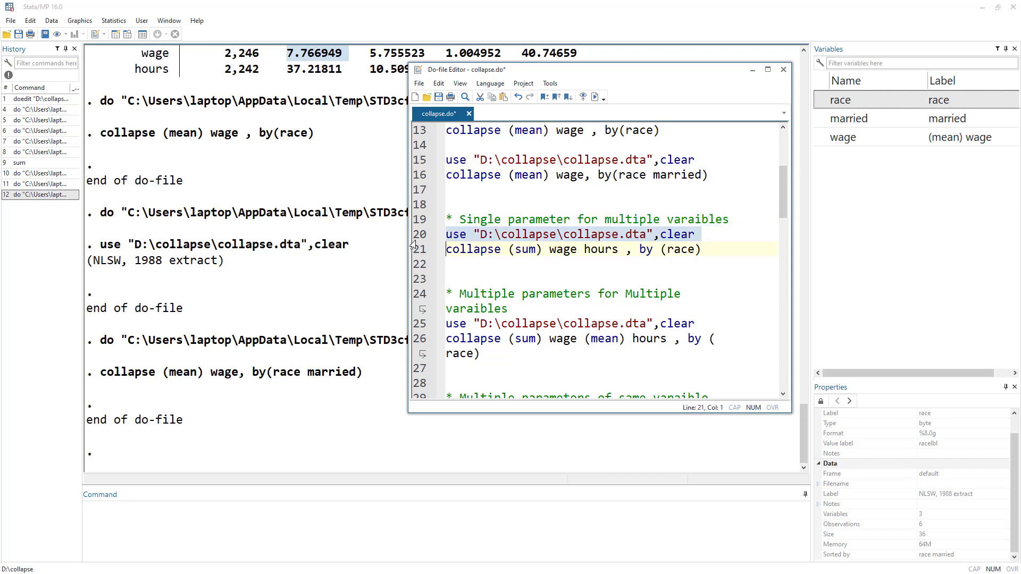
pyautogui.click(597, 98)
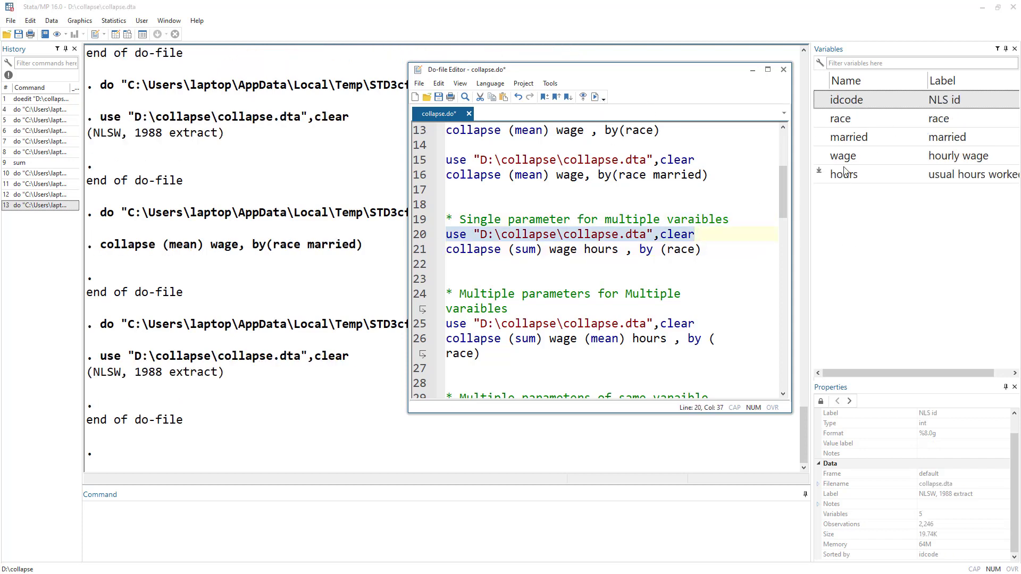
pyautogui.click(953, 373)
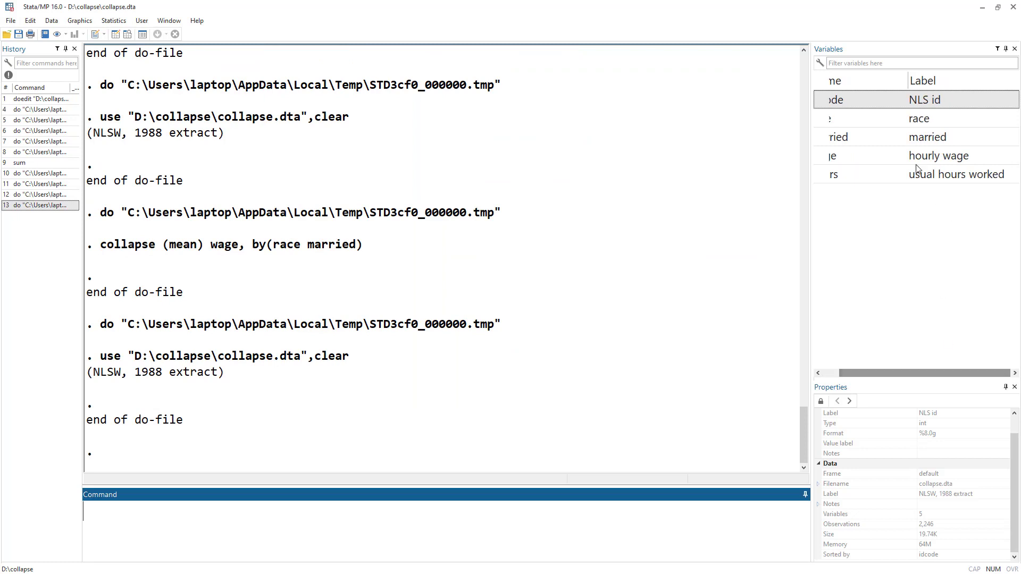
pyautogui.hotkey('alt', 'Tab')
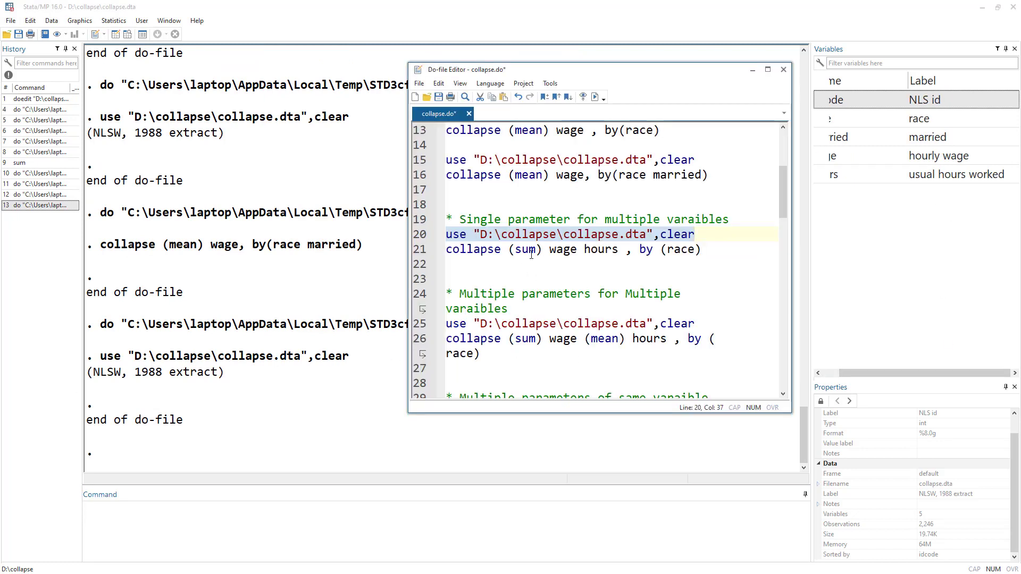
# Consult the collapse help for the available statistics, then run only the line "collapse (sum) wage hours , by (race)".
pyautogui.doubleClick(605, 250)
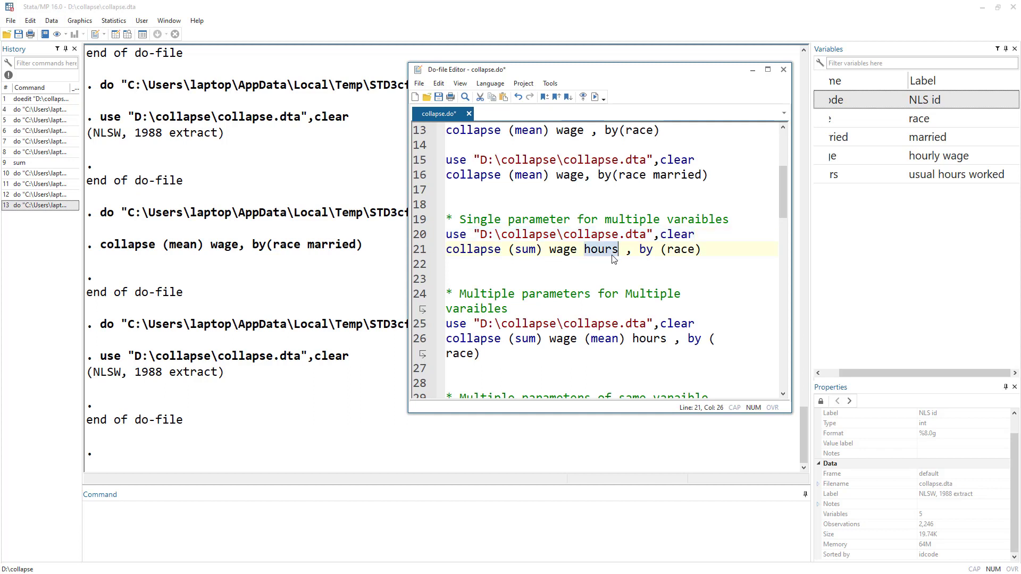
pyautogui.click(684, 250)
pyautogui.click(443, 251)
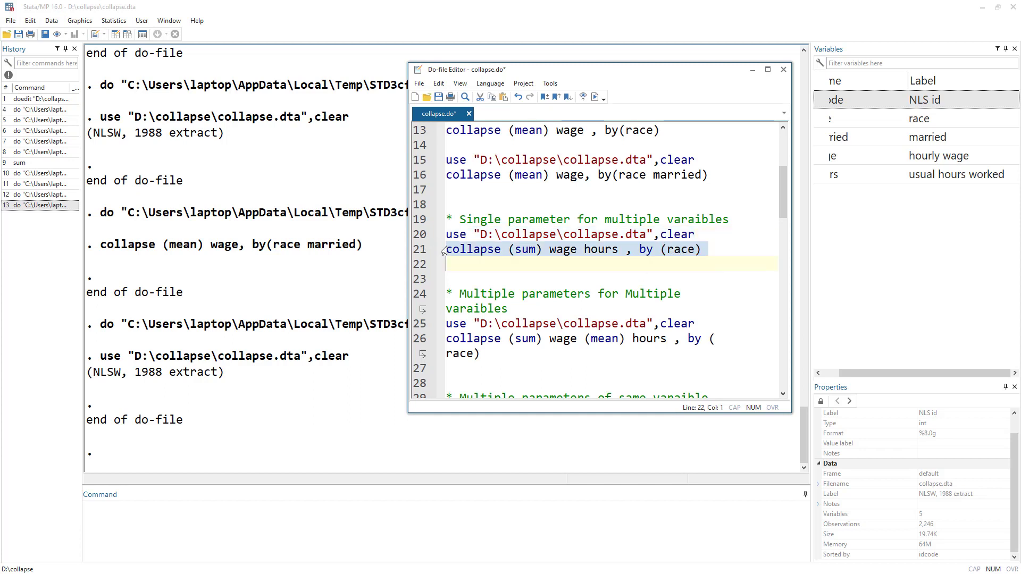
pyautogui.moveTo(542, 250); pyautogui.dragTo(441, 255)
pyautogui.click(598, 250)
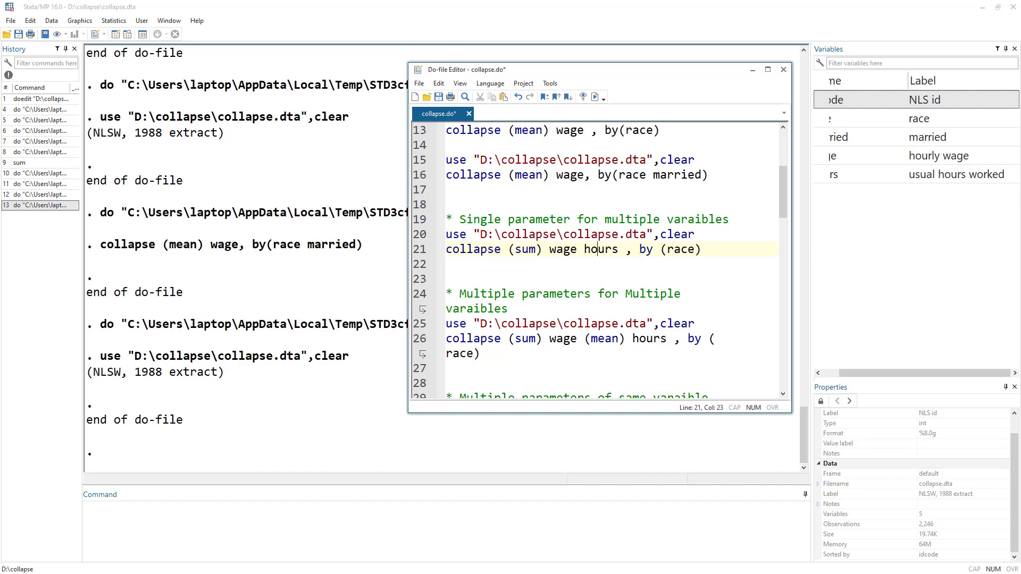
pyautogui.press('F1')
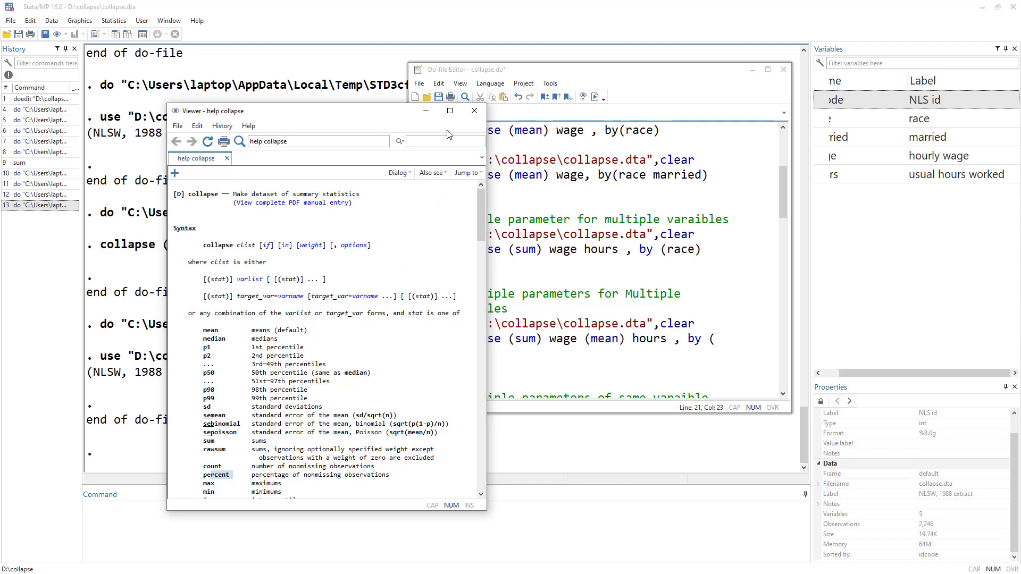
pyautogui.click(425, 115)
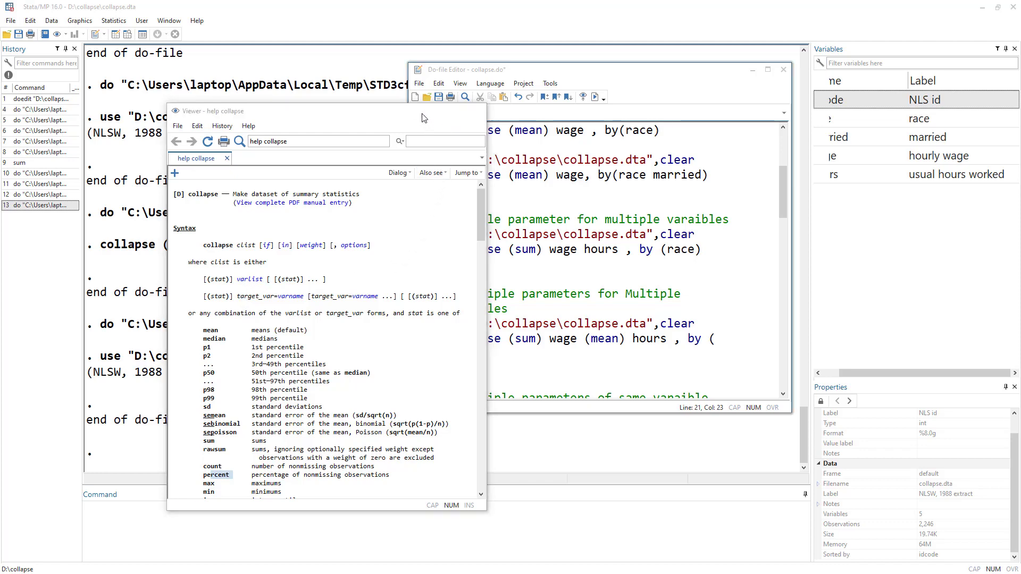
pyautogui.click(423, 250)
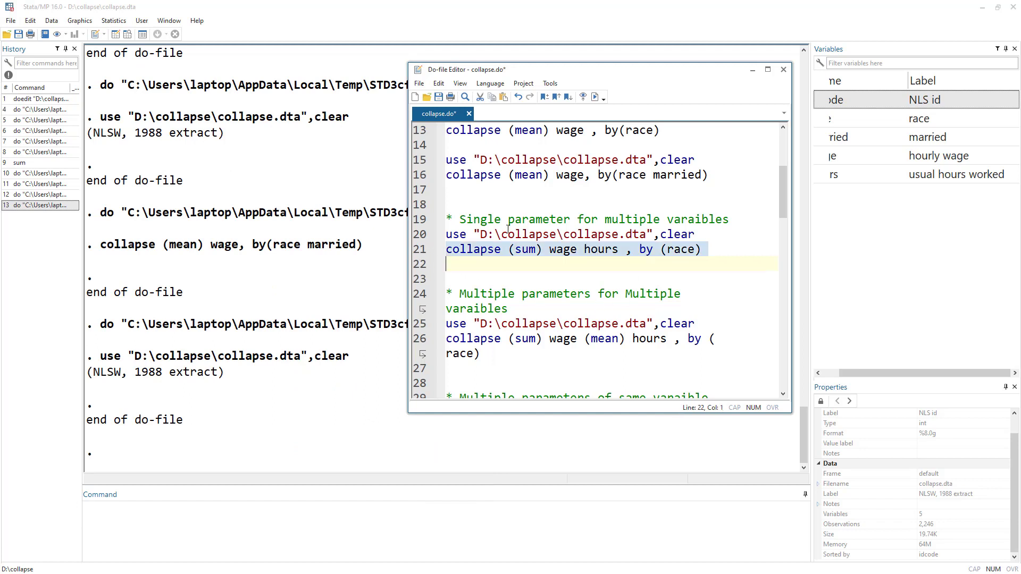
pyautogui.click(594, 97)
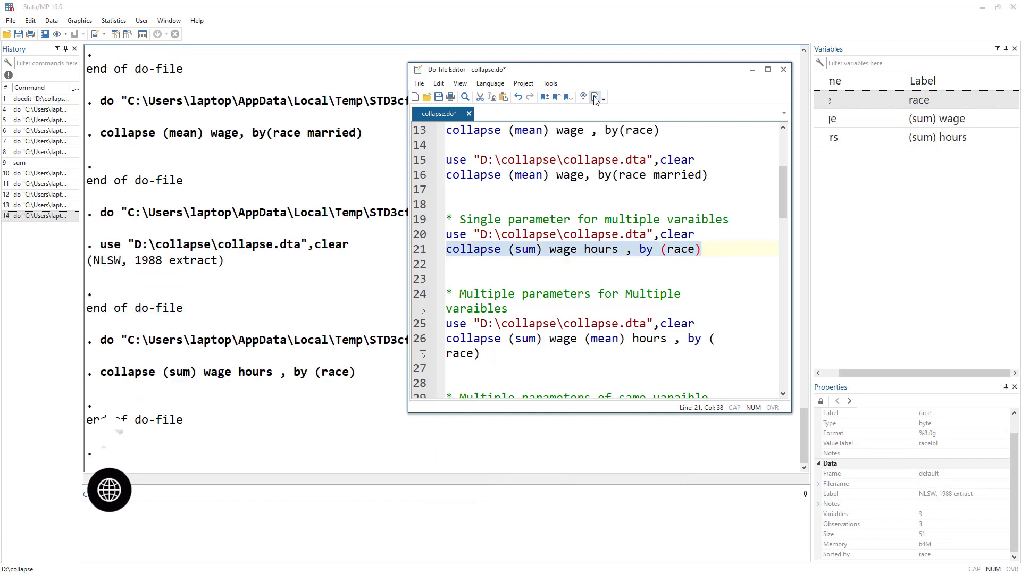
# Examine the summed wage and hours for each race in the Data Editor, then return to the do-file.
pyautogui.click(131, 34)
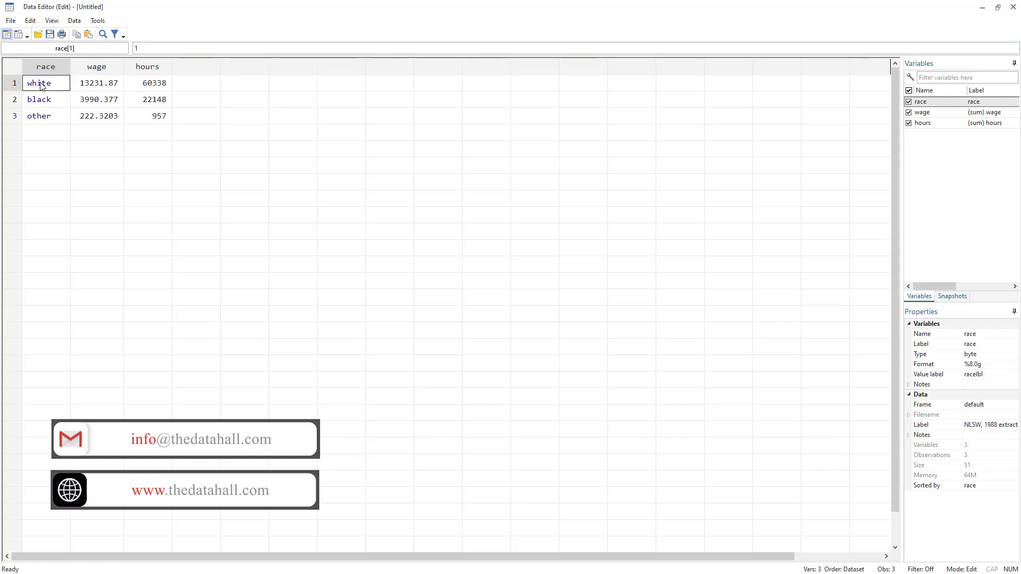
pyautogui.moveTo(46, 85); pyautogui.dragTo(77, 89)
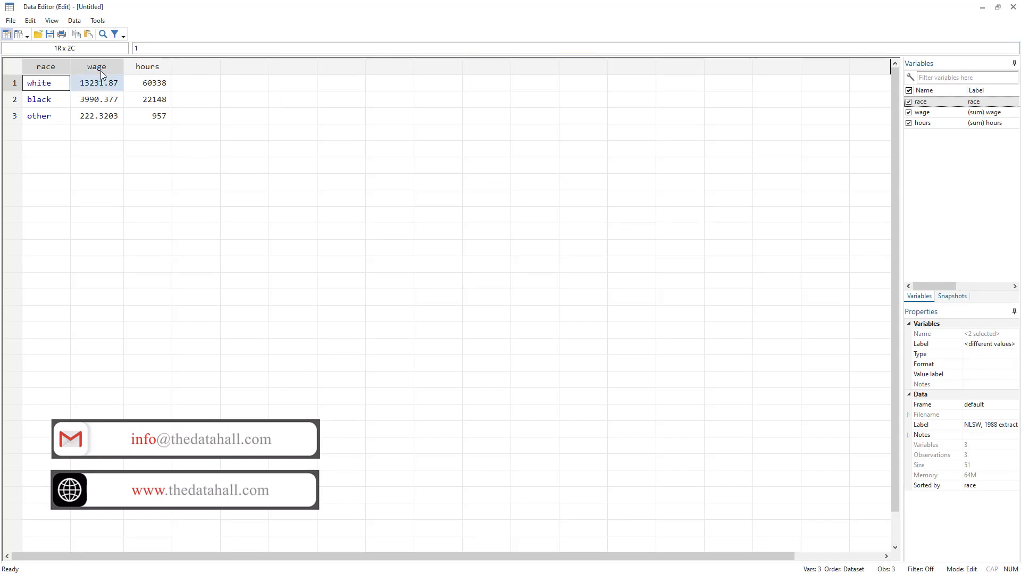
pyautogui.click(99, 86)
pyautogui.click(155, 84)
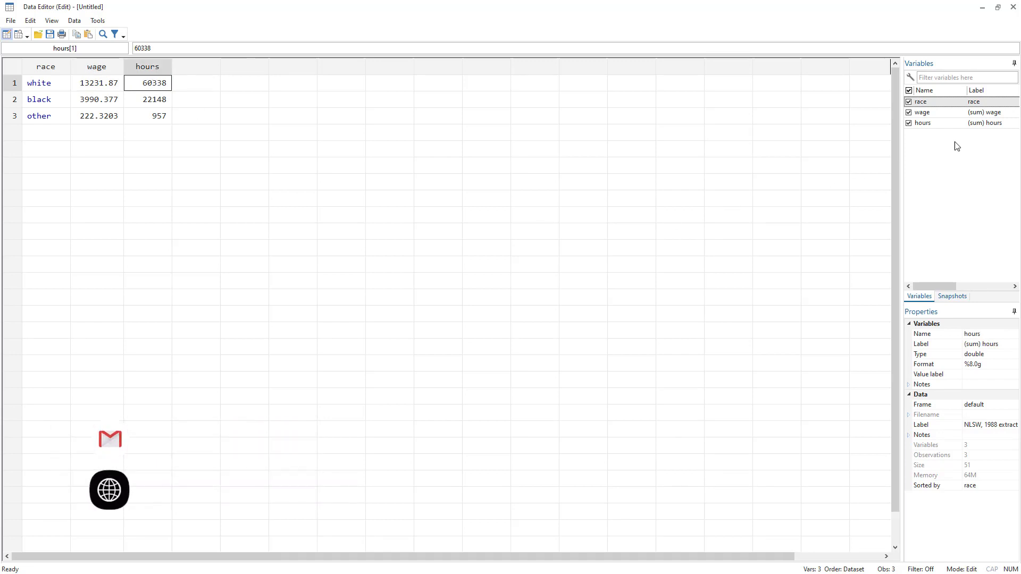
pyautogui.click(43, 89)
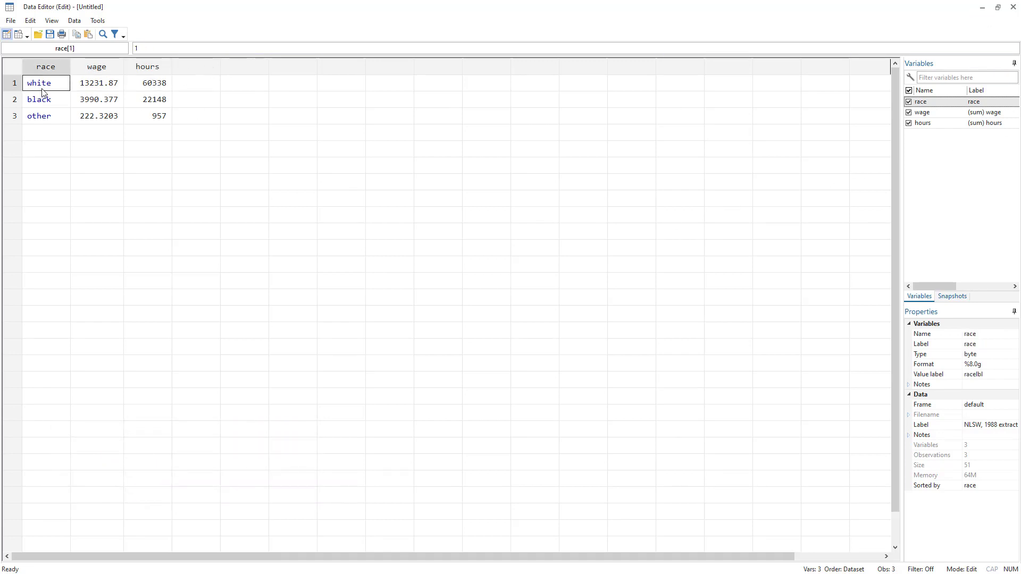
pyautogui.click(145, 89)
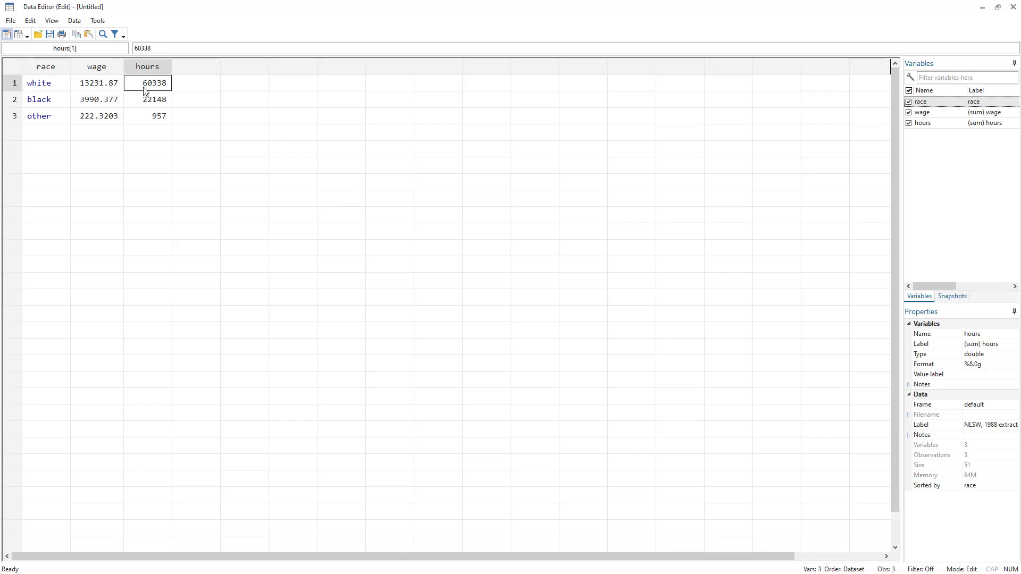
pyautogui.click(983, 7)
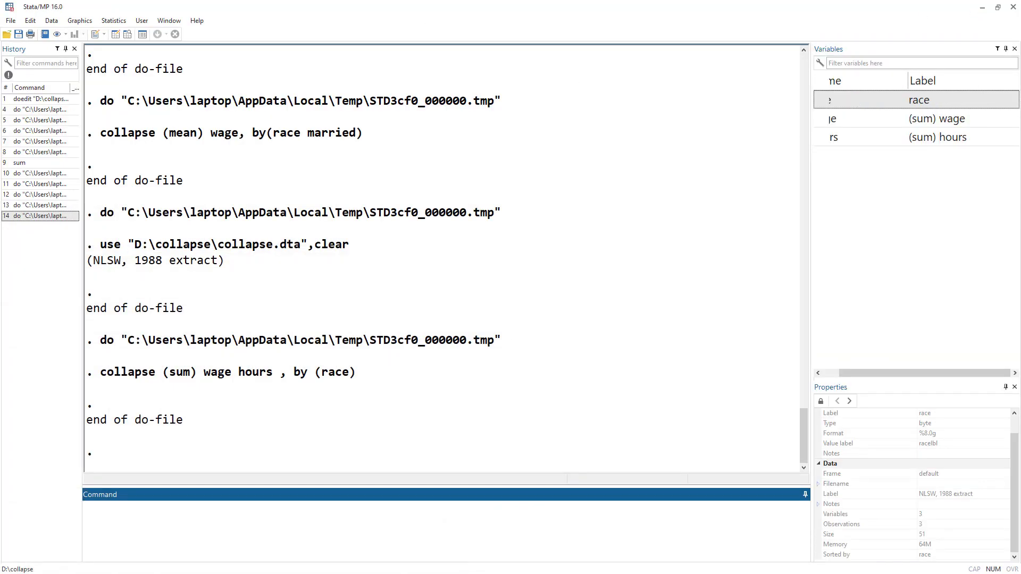
pyautogui.hotkey('ctrl', '9')
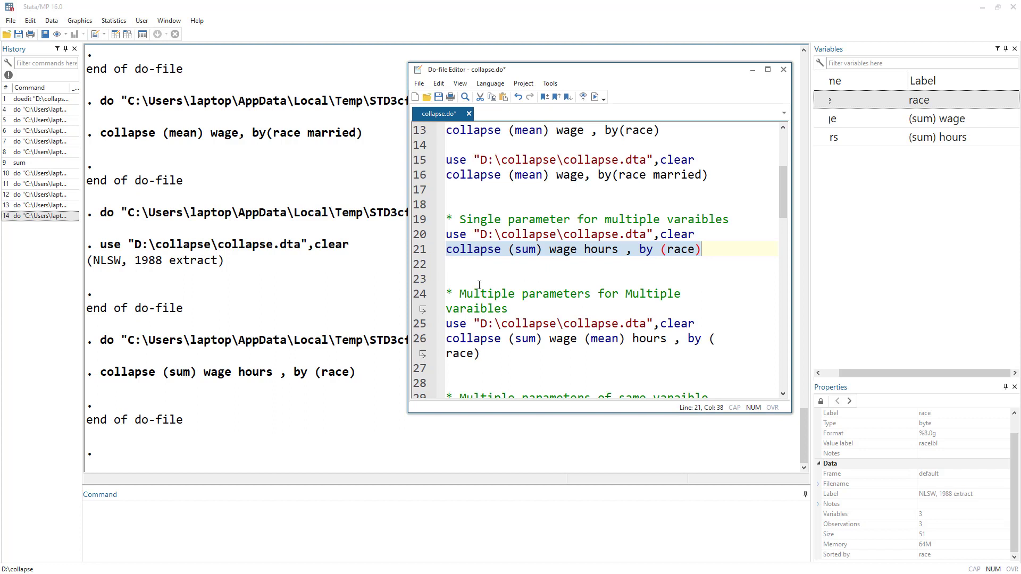
# Reload D:\collapse\collapse.dta by running the use line under the "Multiple parameters for Multiple varaibles" comment.
pyautogui.click(485, 219)
pyautogui.doubleClick(537, 219)
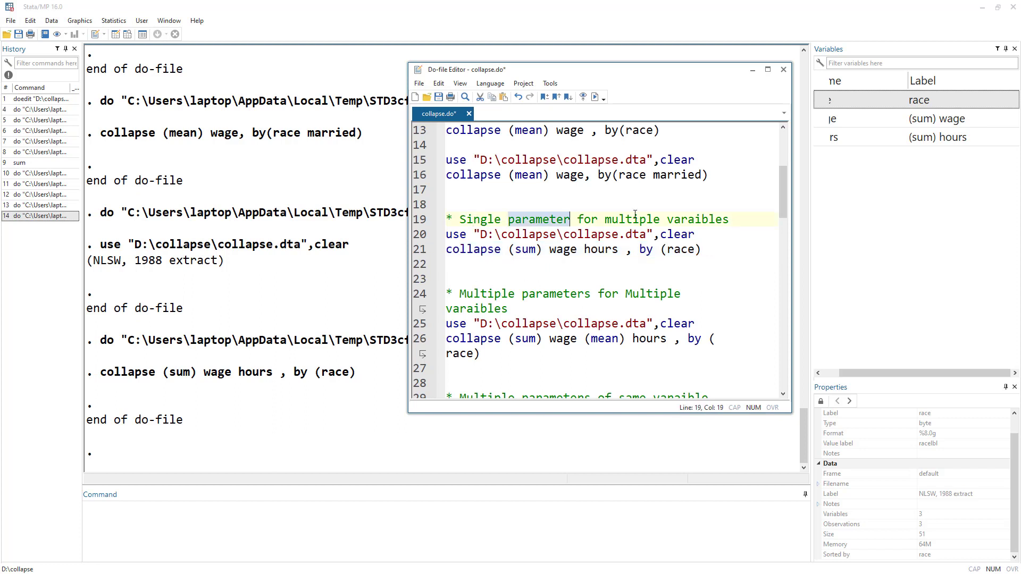
pyautogui.doubleClick(632, 220)
pyautogui.moveTo(476, 295); pyautogui.dragTo(579, 298)
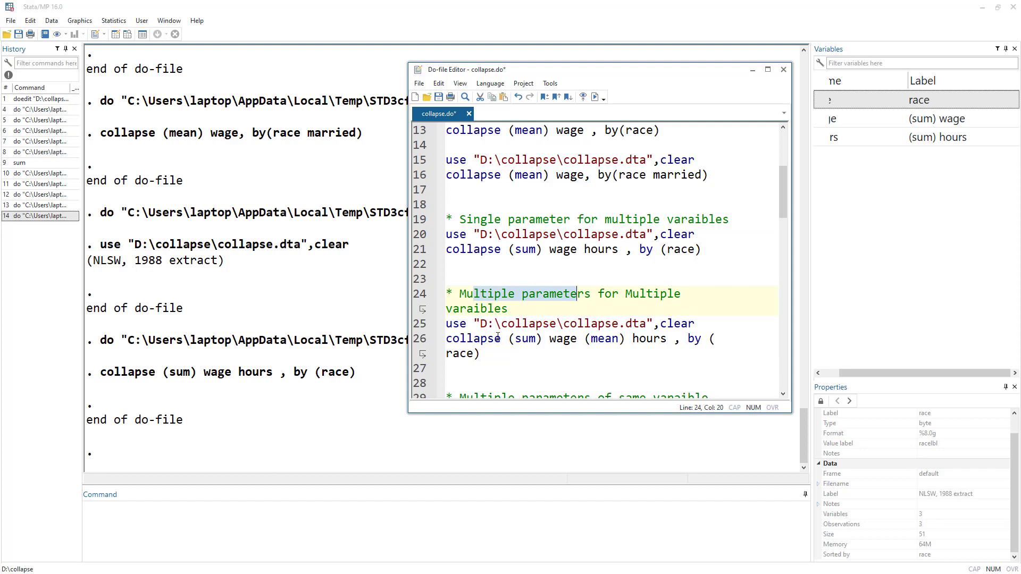
pyautogui.click(521, 339)
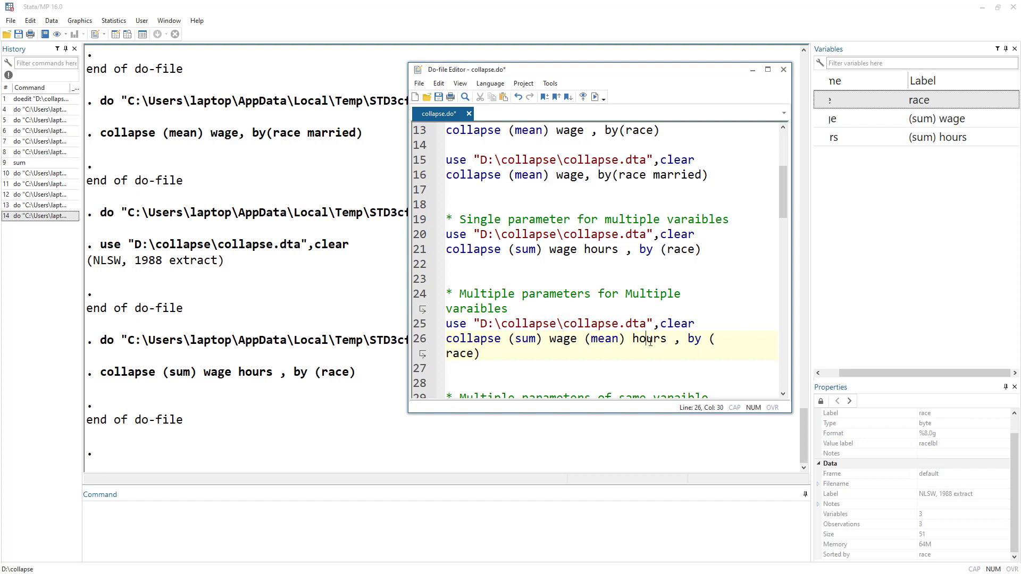
pyautogui.click(413, 327)
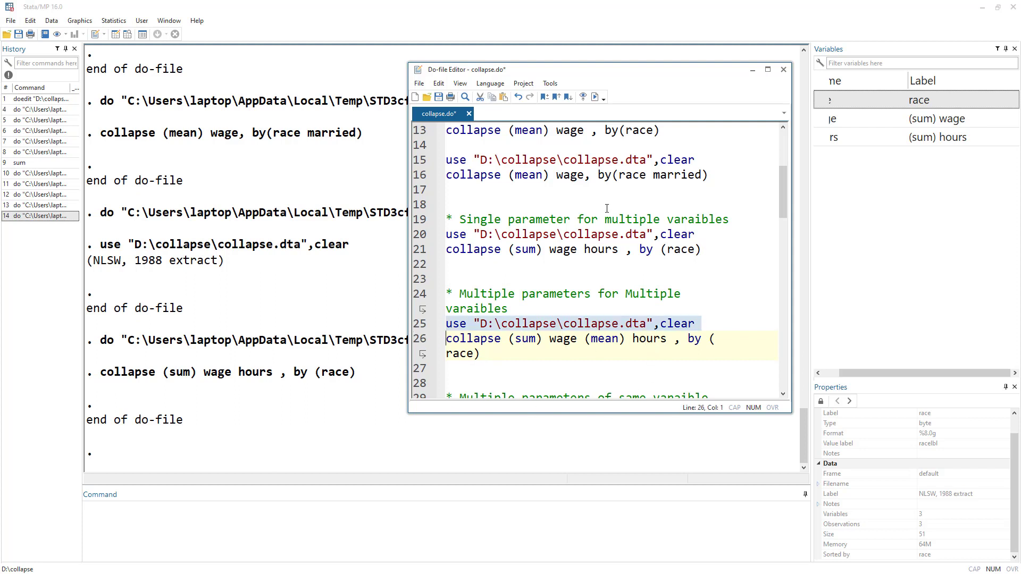
pyautogui.click(595, 97)
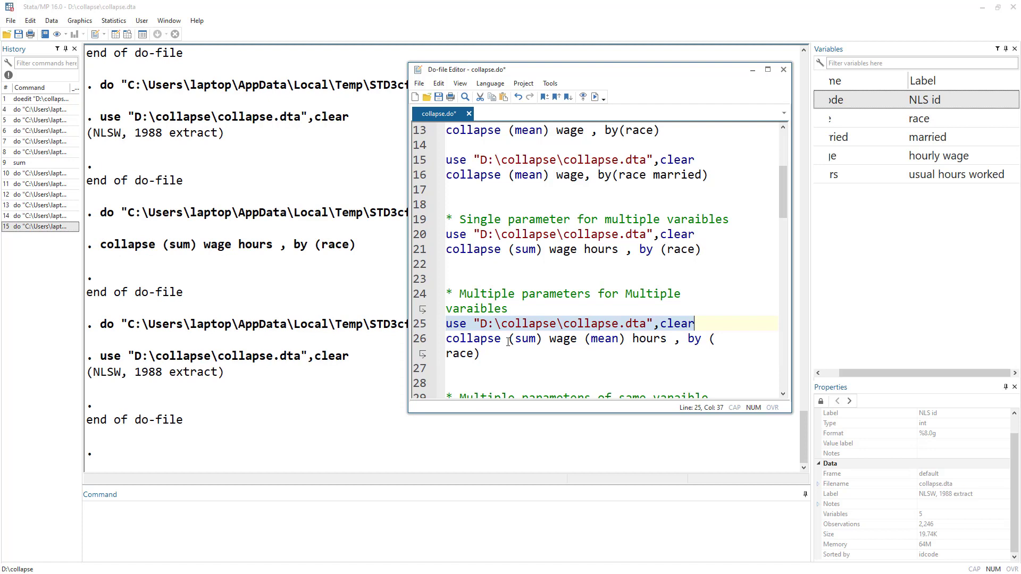
# Run only the line "collapse (sum) wage (mean) hours , by (race)" in the do-file.
pyautogui.moveTo(509, 342); pyautogui.dragTo(624, 341)
pyautogui.doubleClick(553, 341)
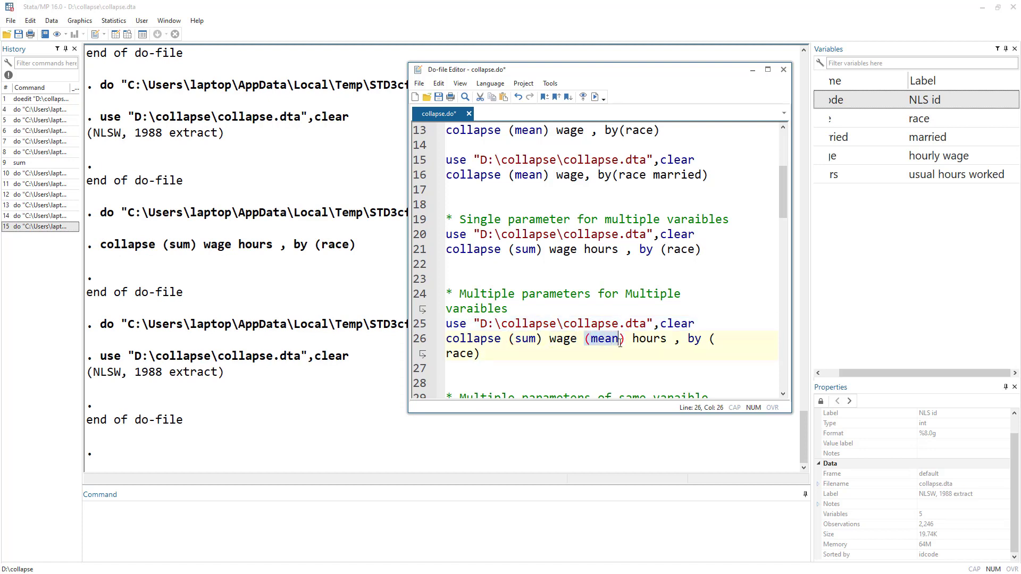
pyautogui.click(647, 340)
pyautogui.doubleClick(648, 340)
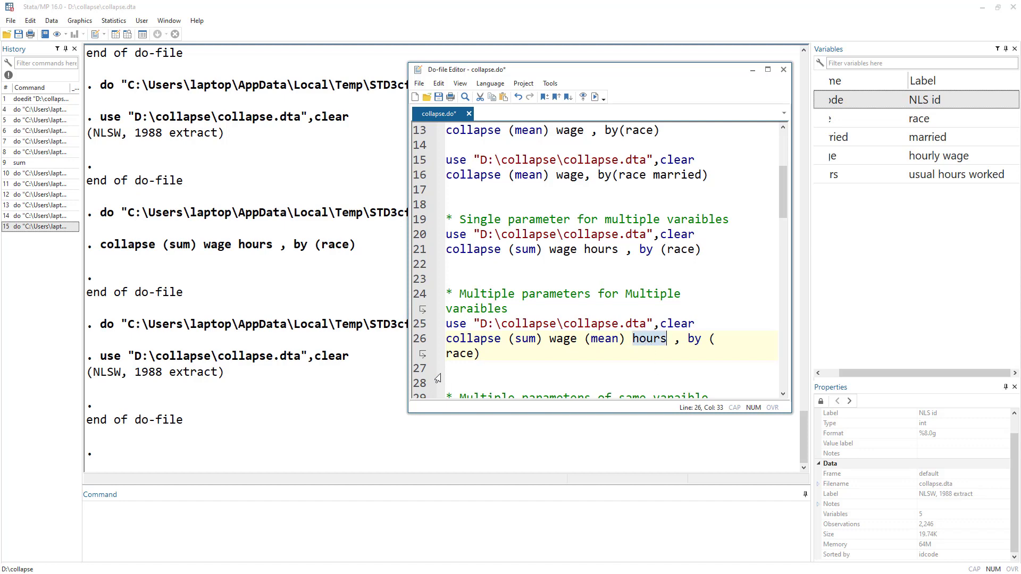
pyautogui.tripleClick(490, 356)
pyautogui.click(595, 97)
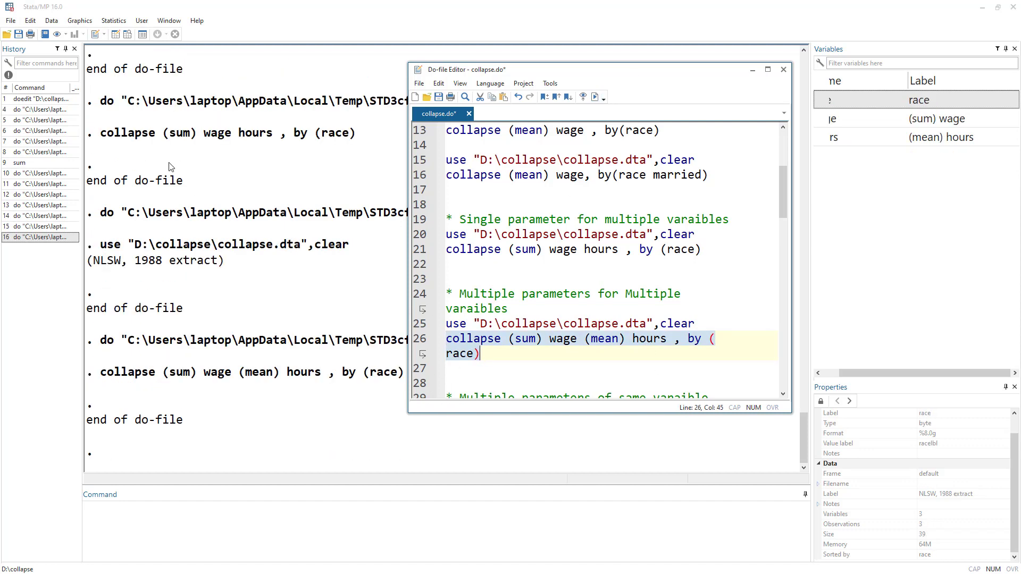
# Examine the summed wage and mean hours for each race in the Data Editor, then return to the do-file.
pyautogui.click(115, 34)
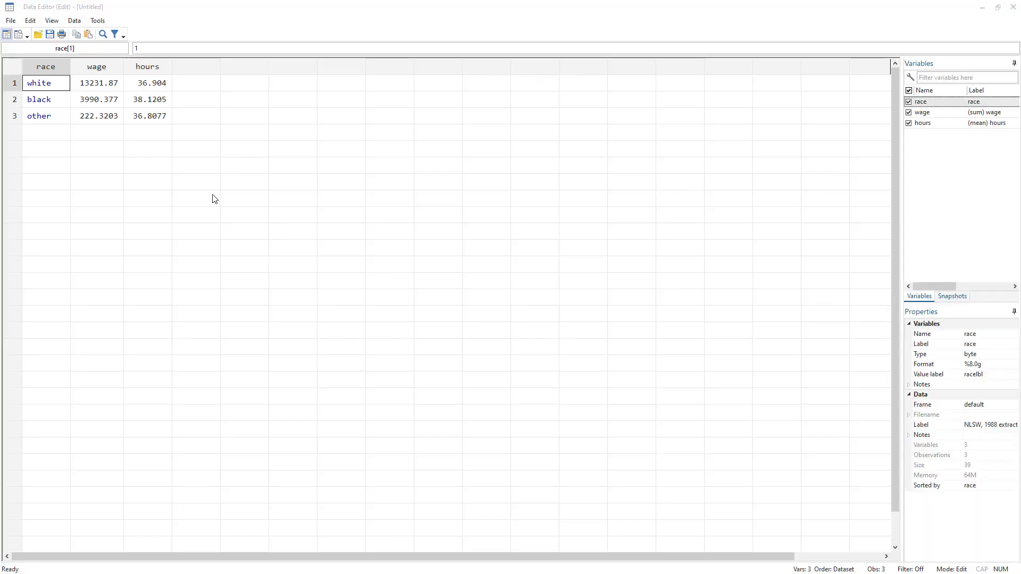
pyautogui.click(572, 302)
pyautogui.moveTo(107, 84); pyautogui.dragTo(112, 112)
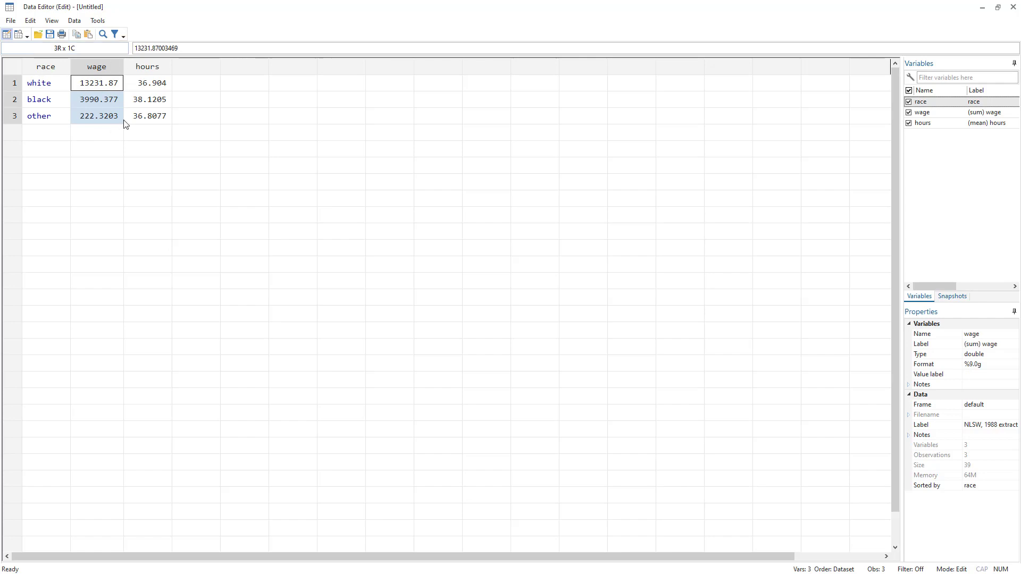
pyautogui.moveTo(152, 84); pyautogui.dragTo(154, 119)
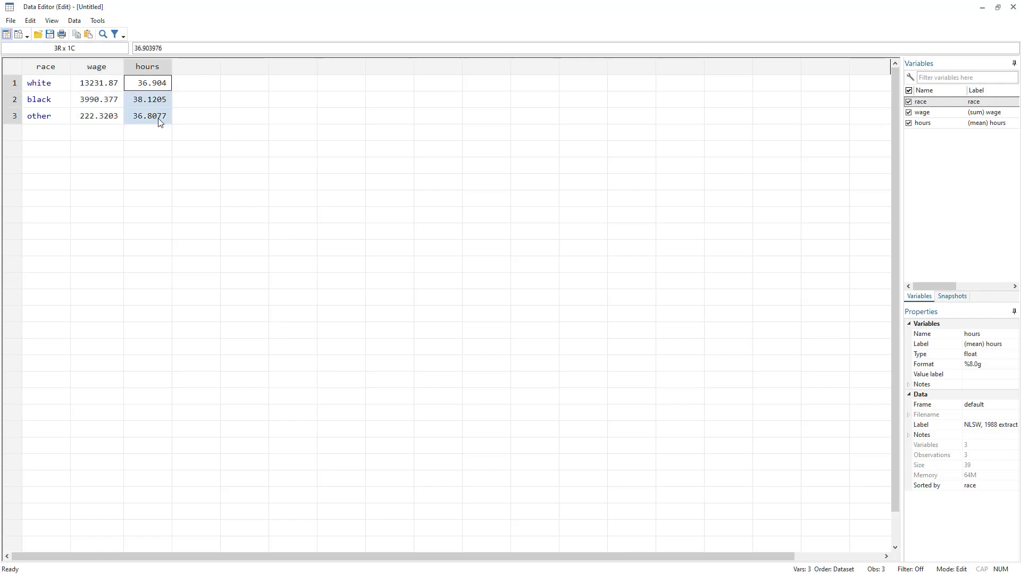
pyautogui.click(983, 7)
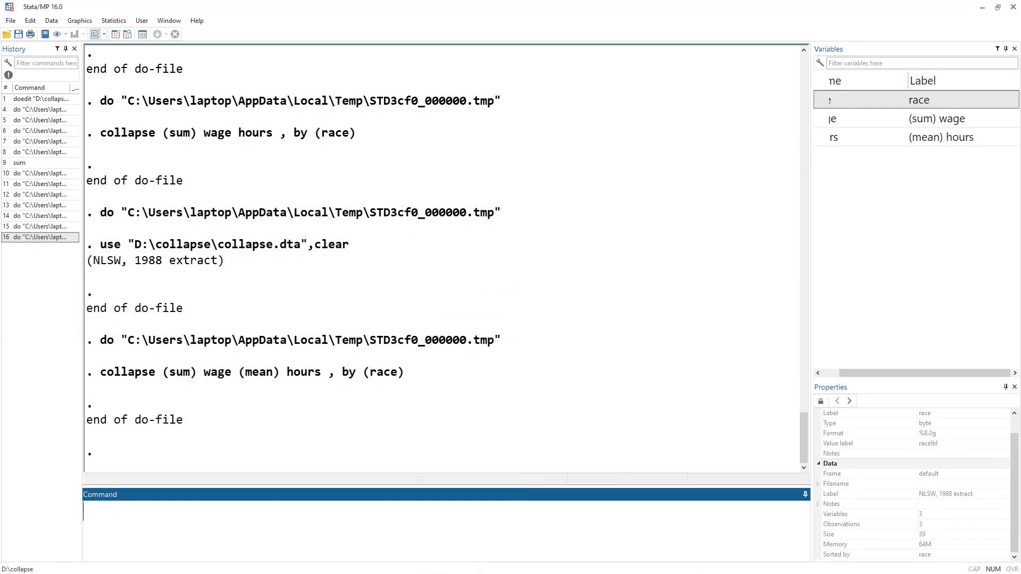
pyautogui.click(95, 33)
# Reload D:\collapse\collapse.dta by running the use line directly under the "Multiple parameters of same varaible" comment.
pyautogui.scroll(-2, 532, 297)
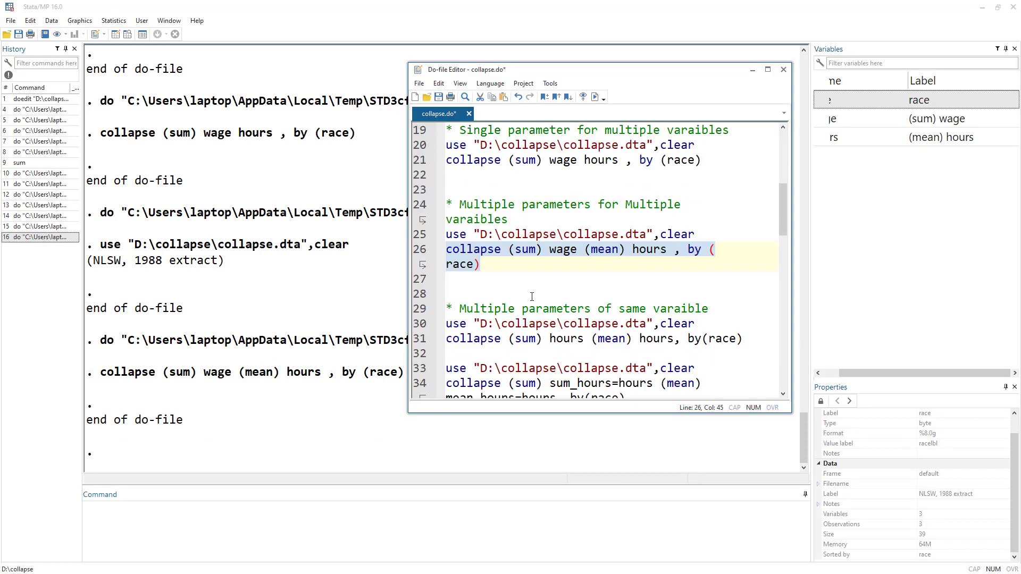
pyautogui.scroll(-1, 532, 297)
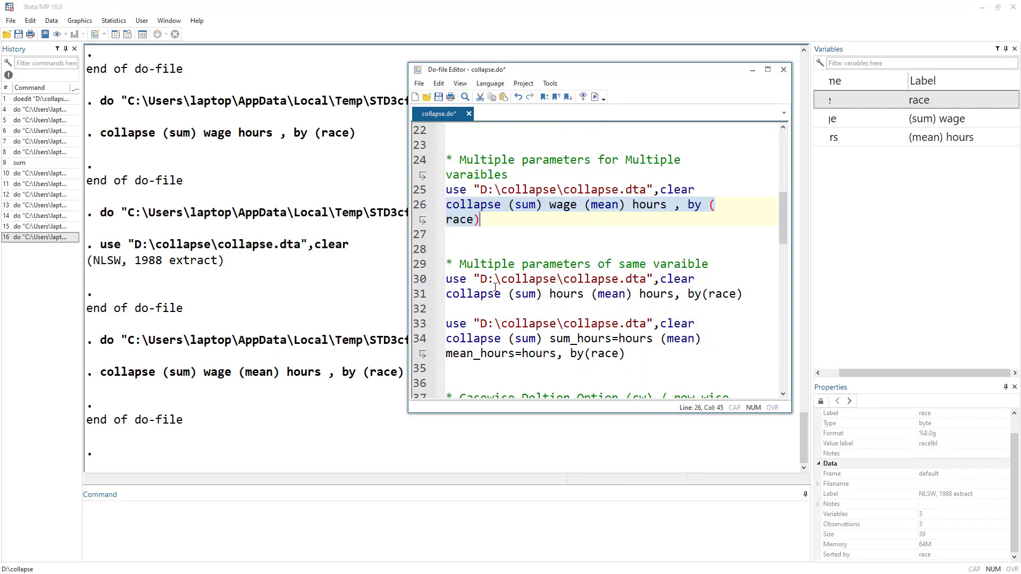
pyautogui.doubleClick(483, 263)
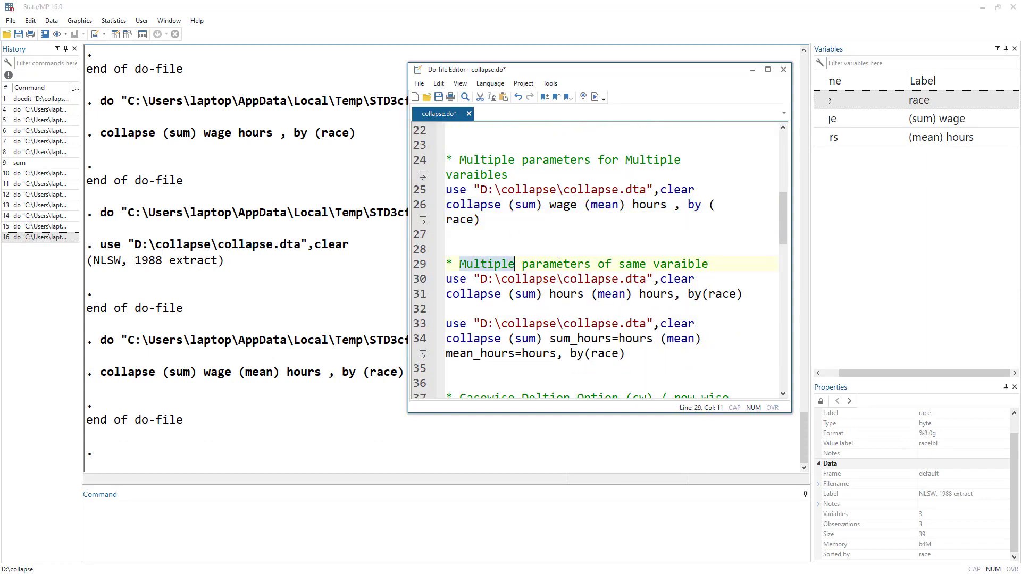
pyautogui.doubleClick(580, 263)
pyautogui.click(651, 264)
pyautogui.press('Right')
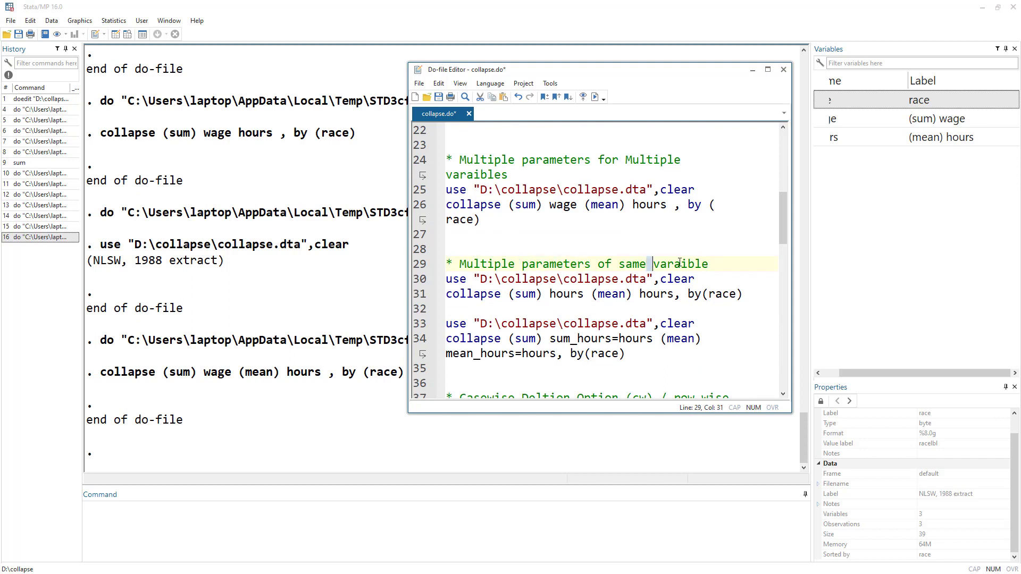
pyautogui.click(420, 282)
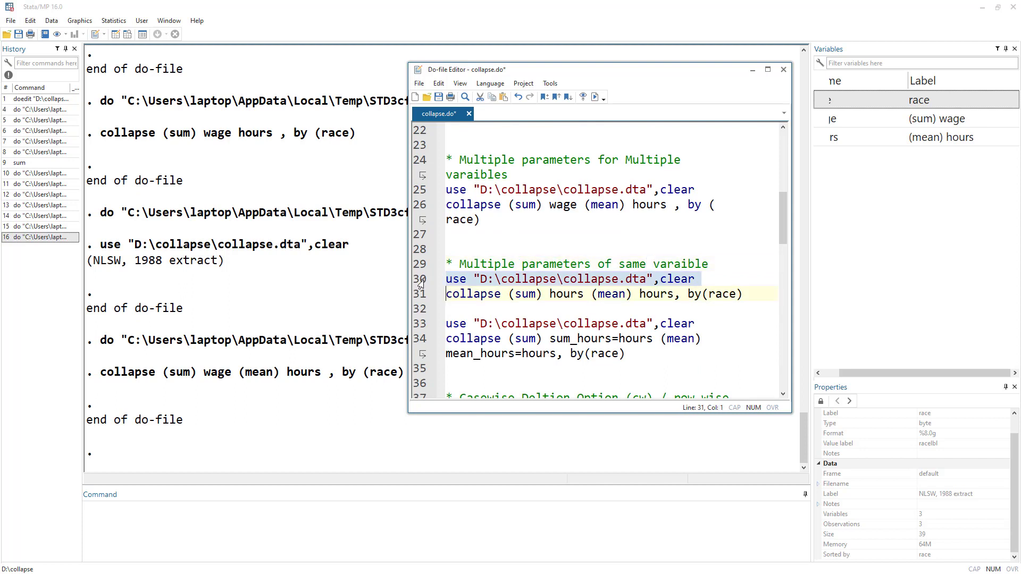
pyautogui.click(595, 97)
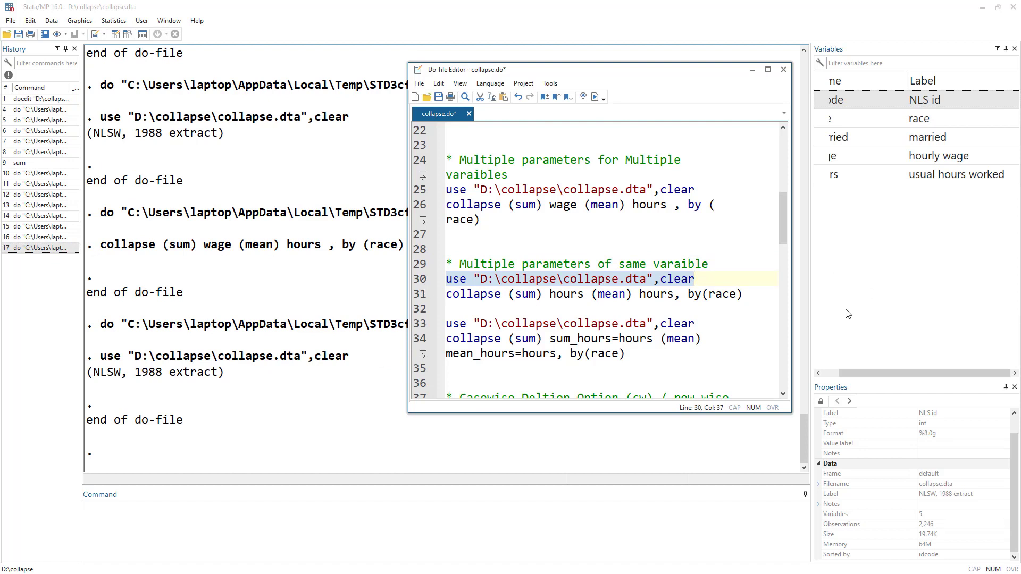
pyautogui.click(857, 277)
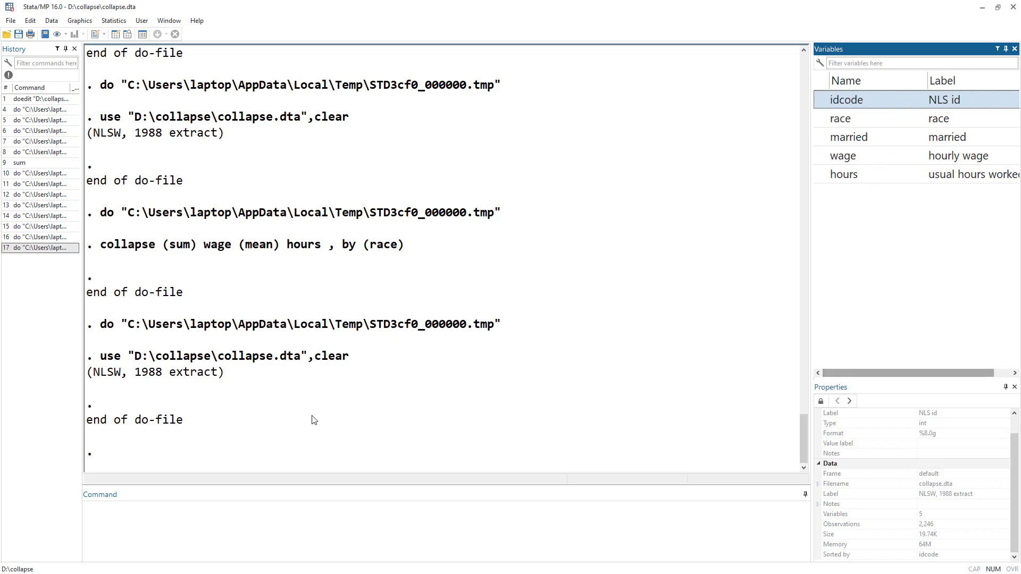
pyautogui.hotkey('alt', 'Tab')
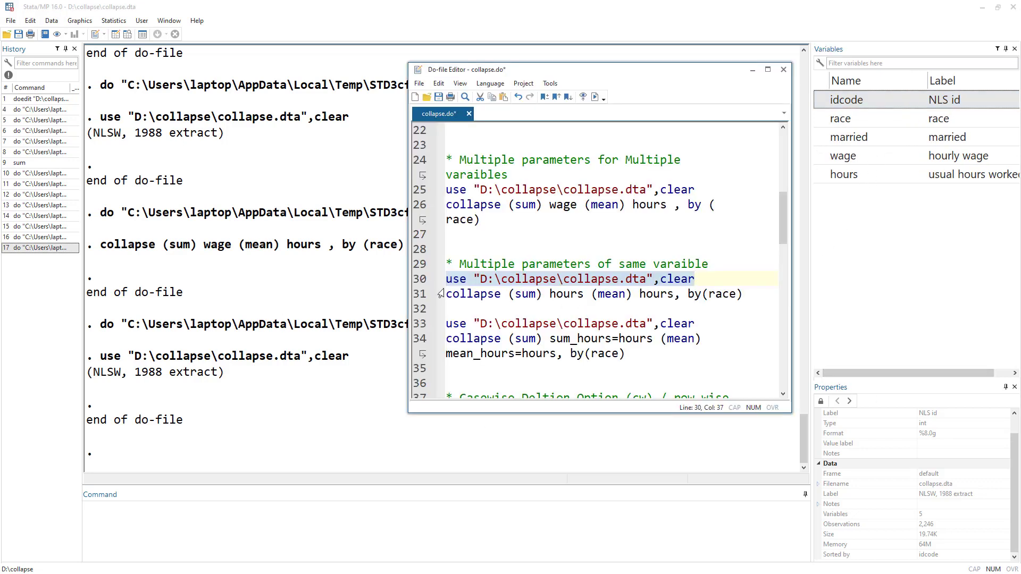
# Try to run only the line "collapse (sum) hours (mean) hours, by(race)" in the do-file.
pyautogui.click(415, 298)
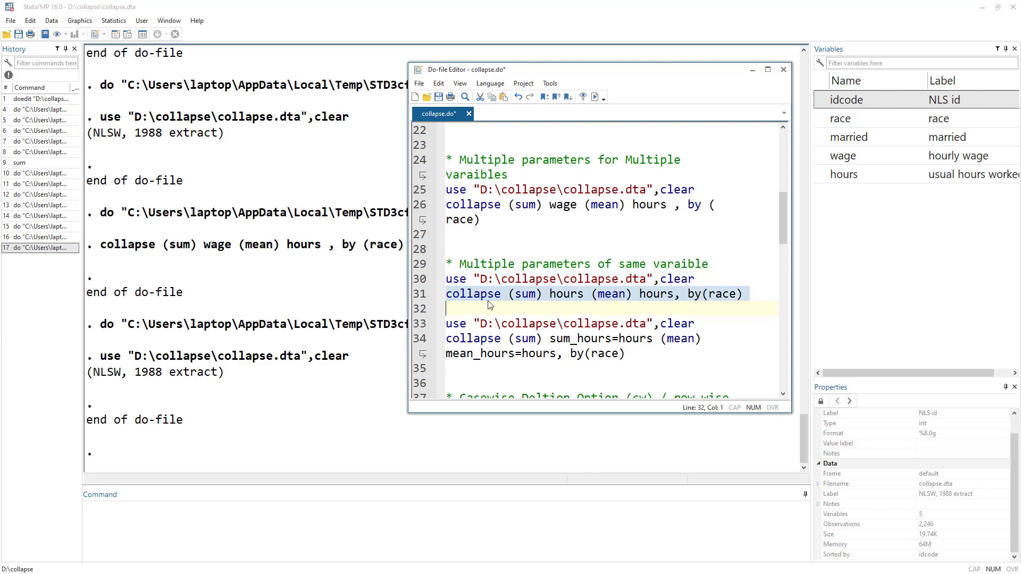
pyautogui.click(540, 293)
pyautogui.doubleClick(526, 294)
pyautogui.doubleClick(566, 294)
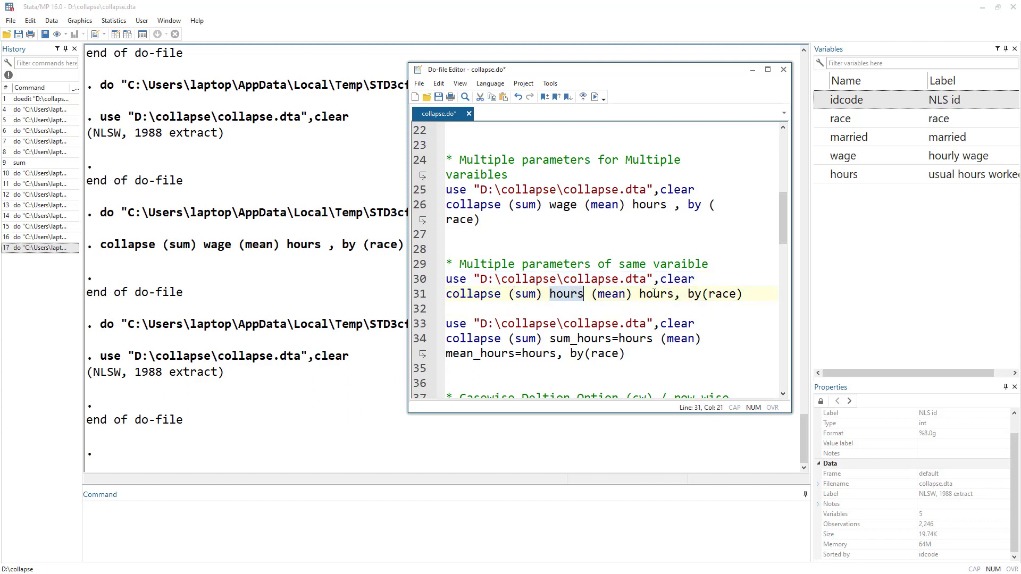
pyautogui.doubleClick(654, 294)
pyautogui.click(422, 298)
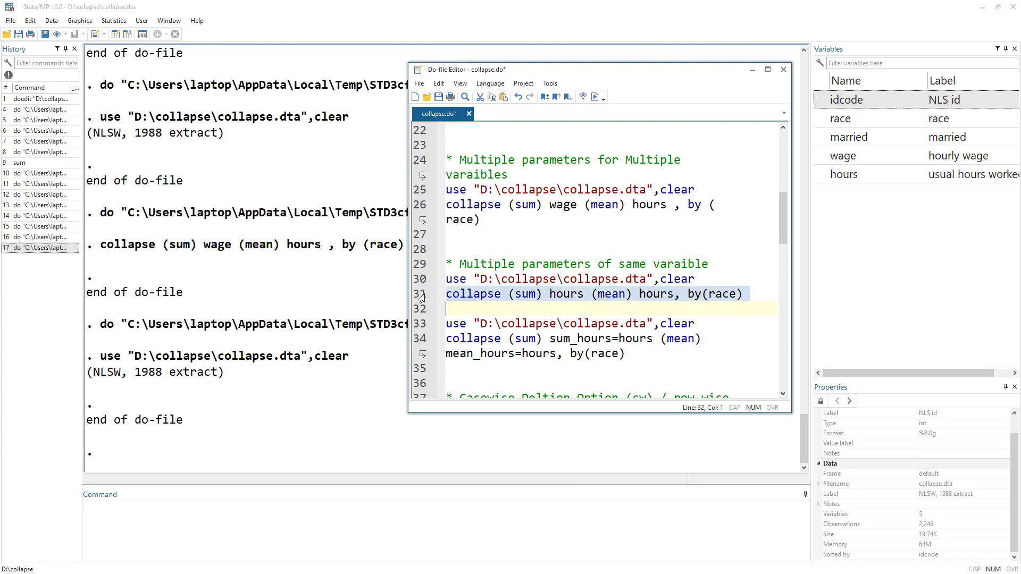
pyautogui.click(595, 97)
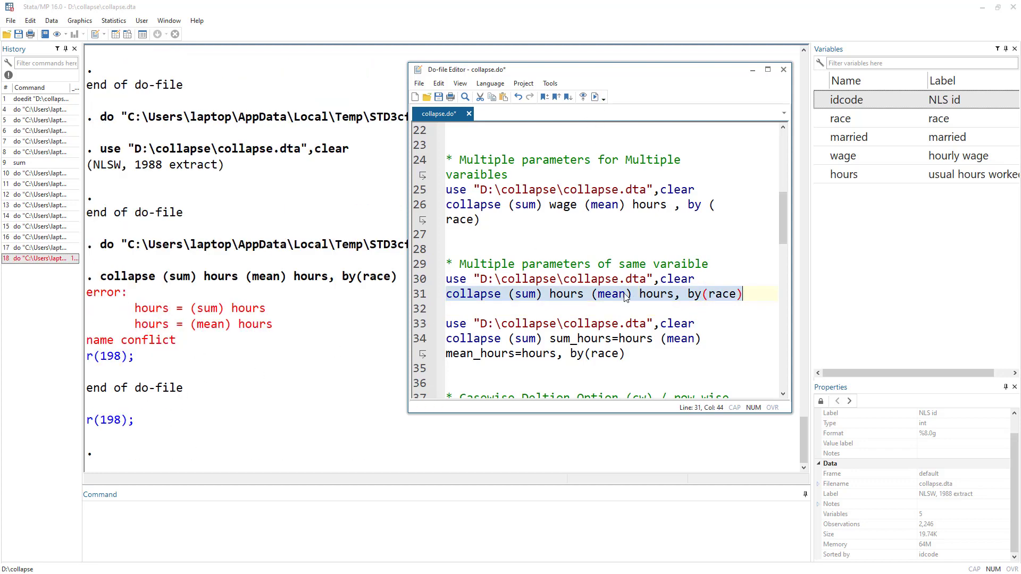
# Review the repeated hours variable on line 31, then run the line "collapse (sum) wage (mean) hours , by (race)" again for comparison.
pyautogui.doubleClick(564, 294)
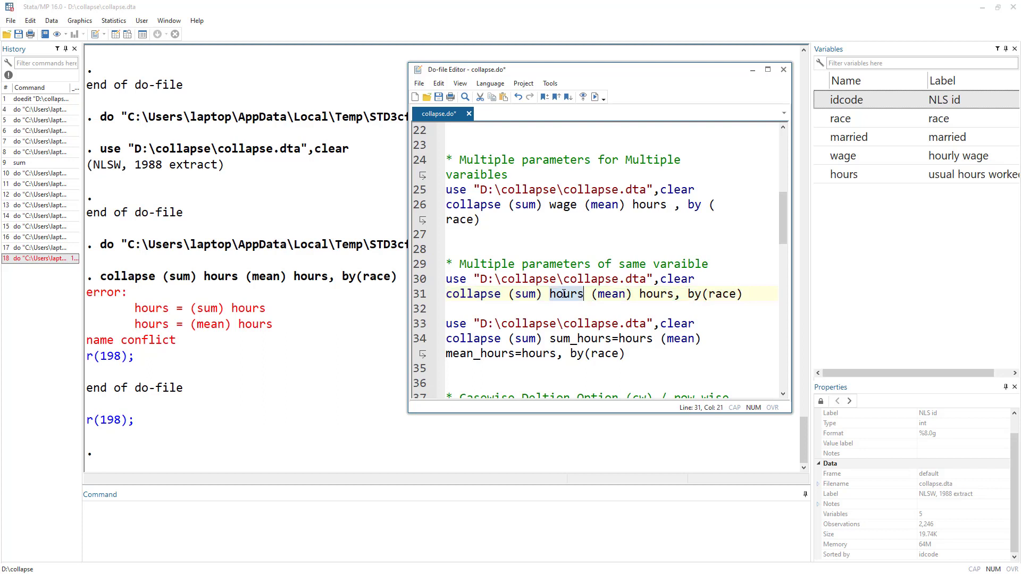
pyautogui.moveTo(510, 296); pyautogui.dragTo(587, 296)
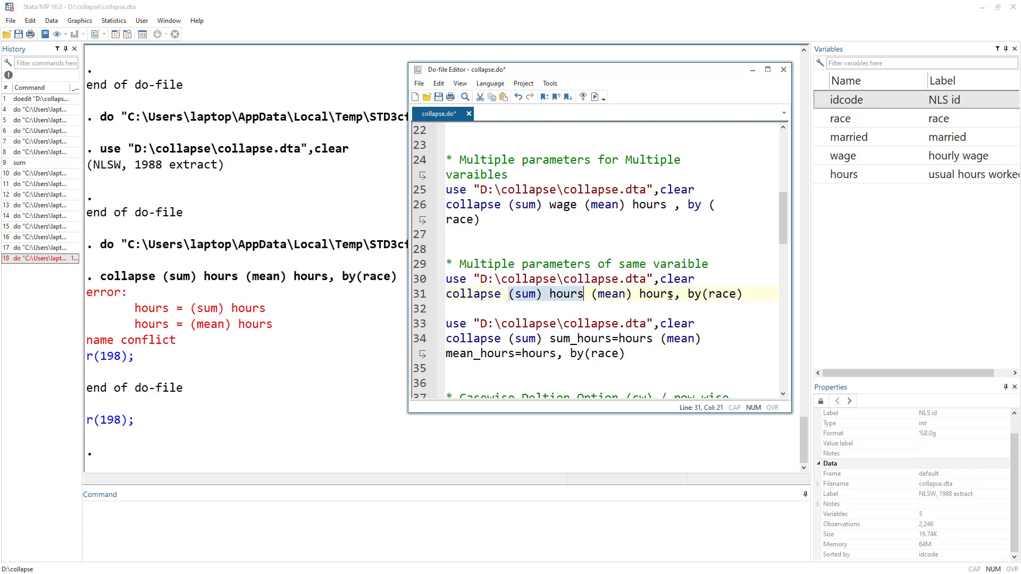
pyautogui.doubleClick(573, 296)
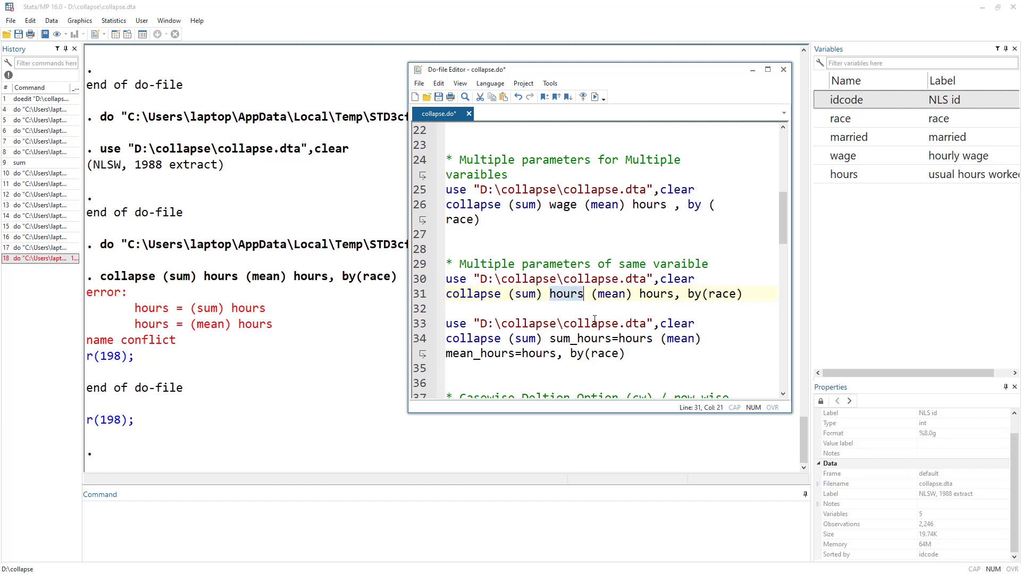
pyautogui.click(416, 206)
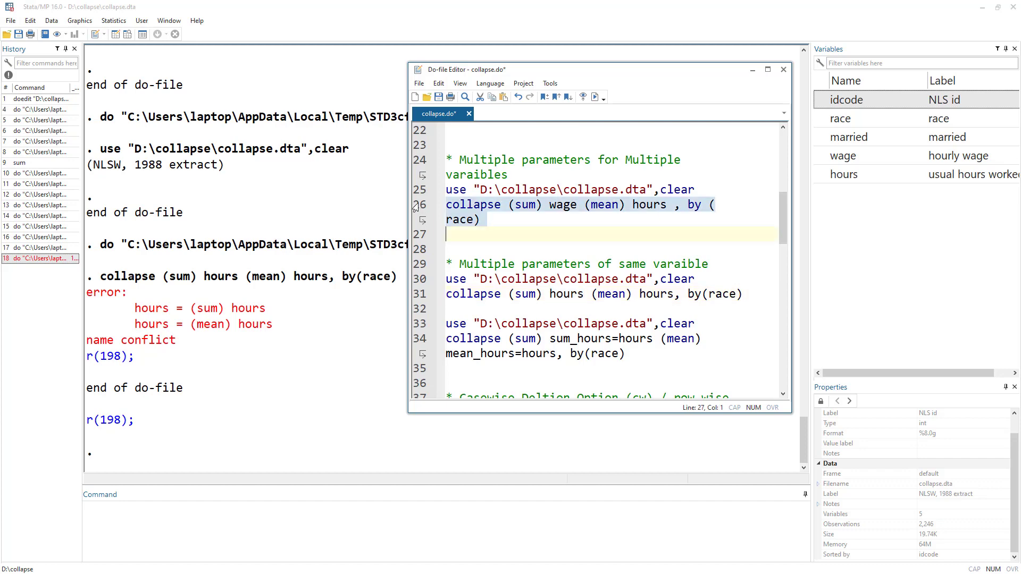
pyautogui.click(594, 97)
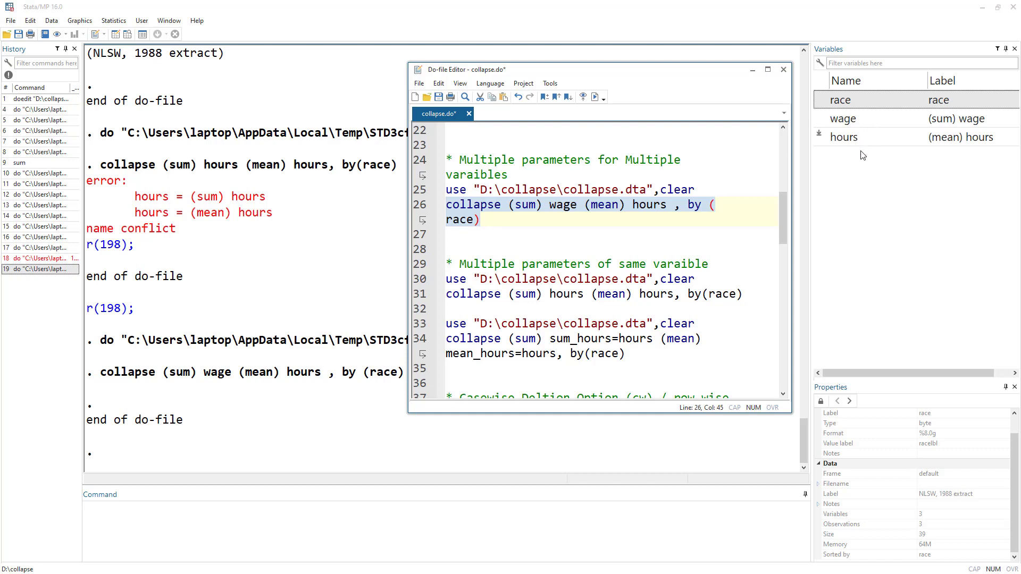
# Restore the original data by running the use line on line 30, then review the earlier collapse output in the results.
pyautogui.click(419, 280)
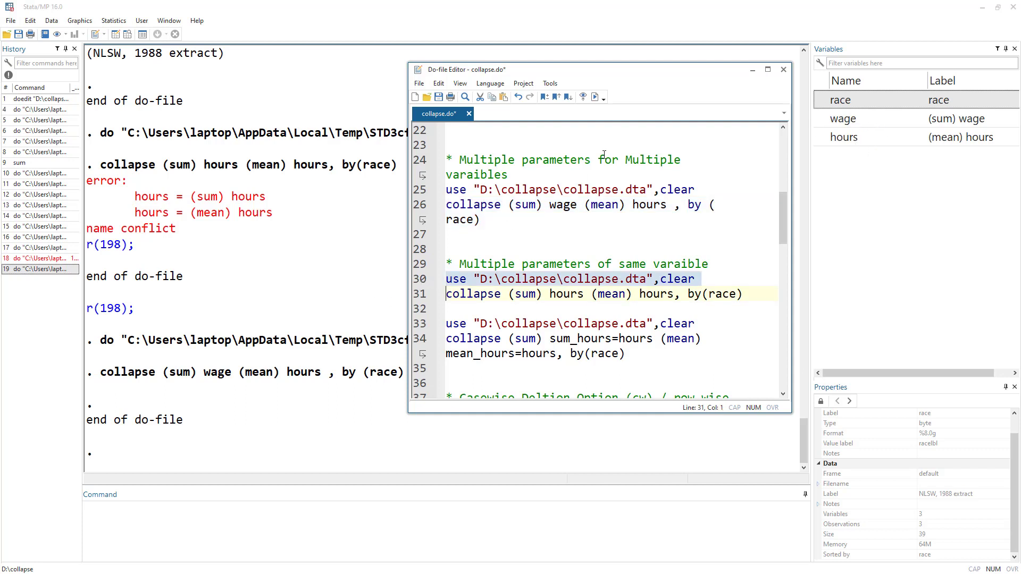
pyautogui.click(595, 97)
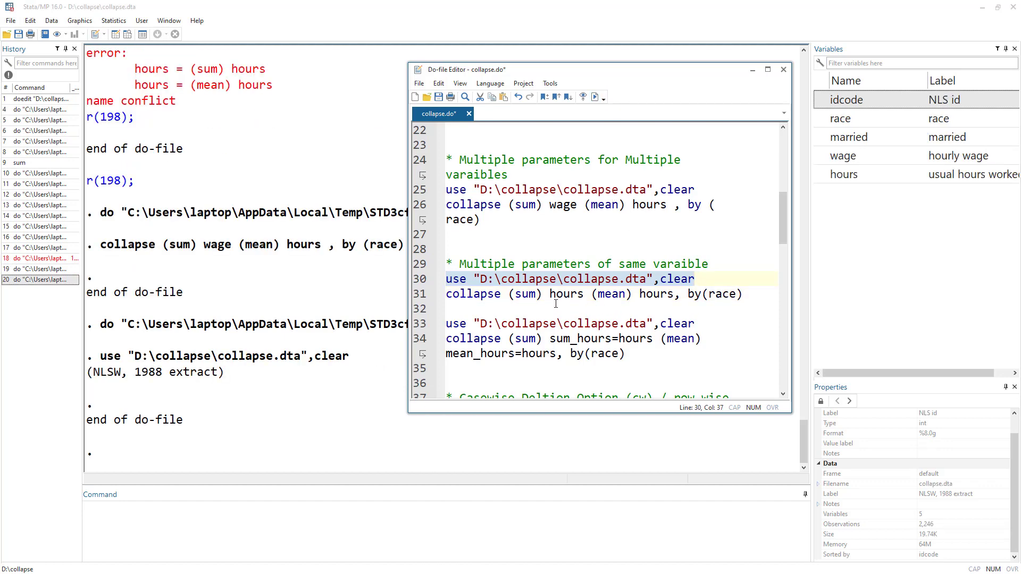
pyautogui.scroll(2, 270, 246)
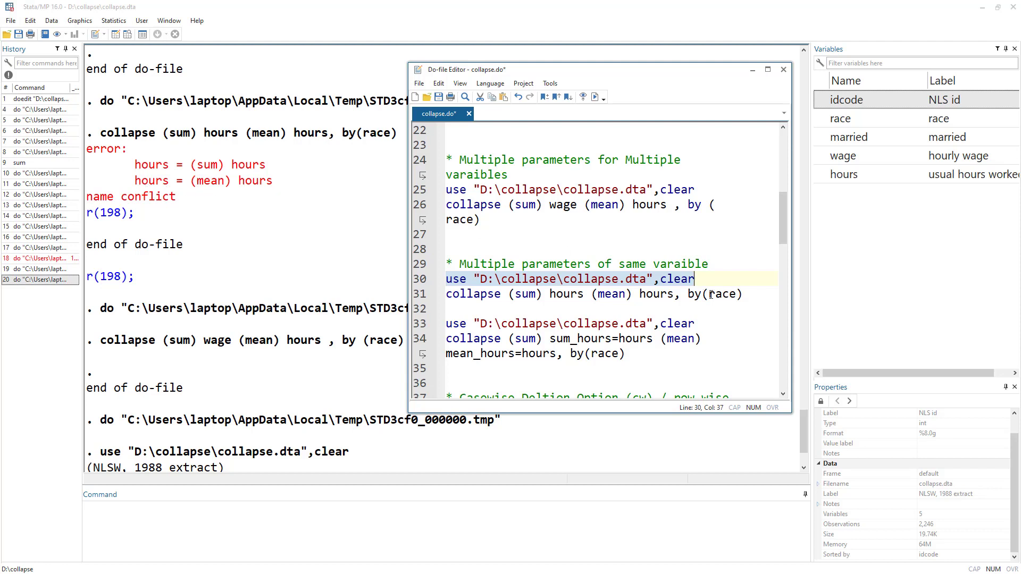
pyautogui.scroll(-1, 595, 282)
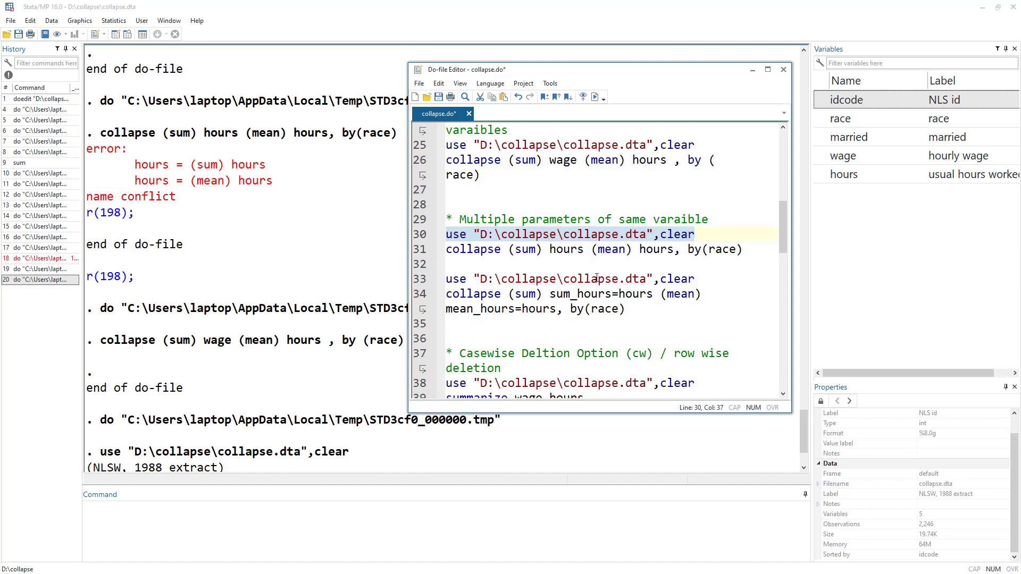
# Consult the target_var=varname syntax in the collapse help, then close the help viewer.
pyautogui.press('F1')
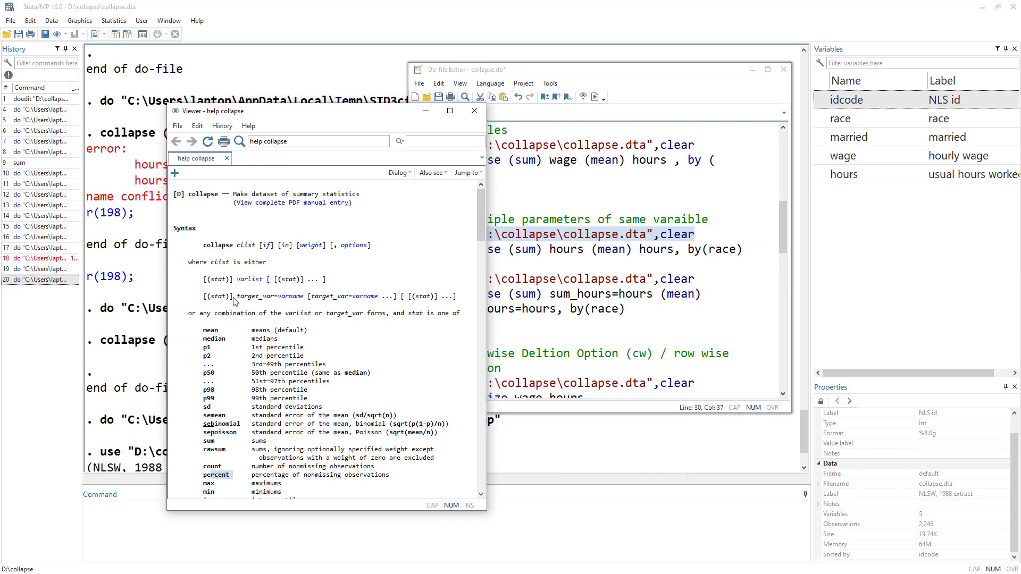
pyautogui.moveTo(238, 300); pyautogui.dragTo(271, 300)
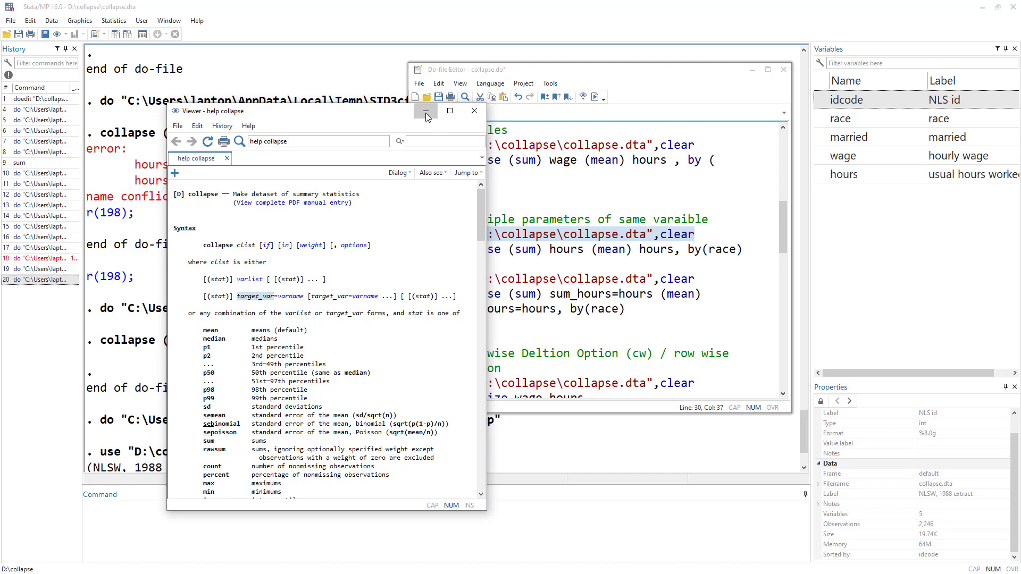
pyautogui.click(475, 111)
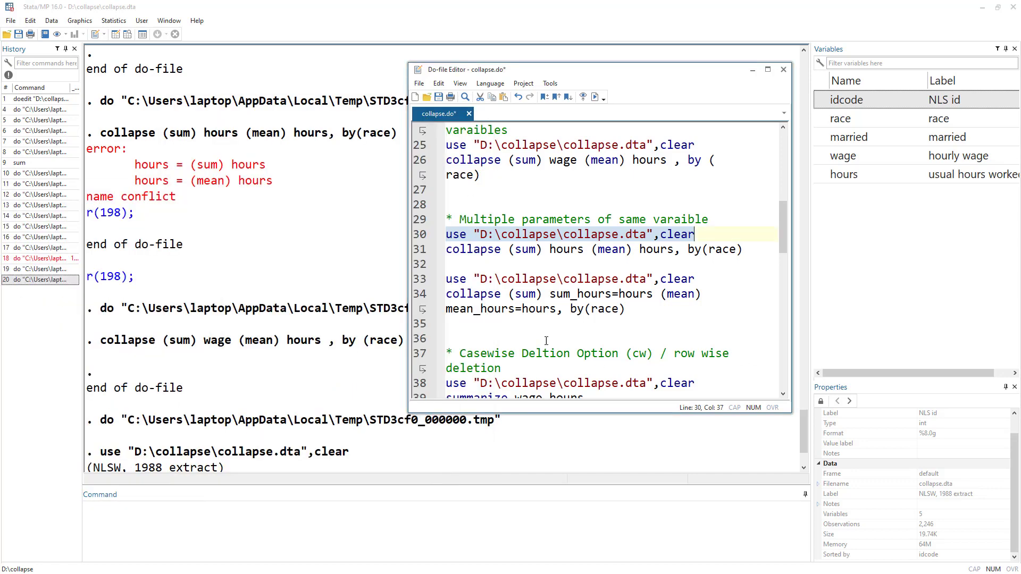
# Review the new variable names on line 34, then run only "collapse (sum) sum_hours=hours (mean) mean_hours=hours, by(race)".
pyautogui.doubleClick(477, 296)
pyautogui.moveTo(539, 294); pyautogui.dragTo(515, 294)
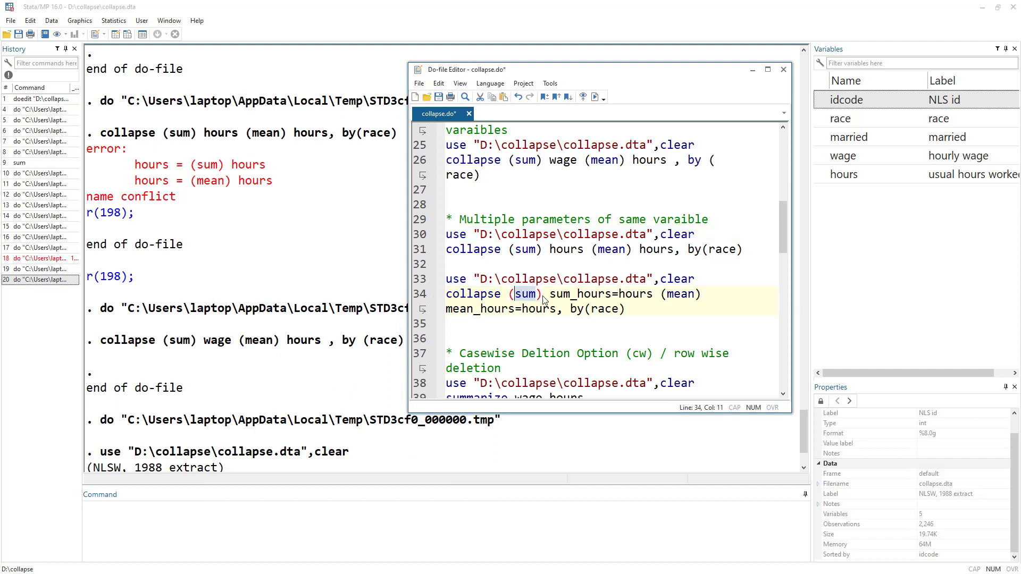
pyautogui.doubleClick(600, 295)
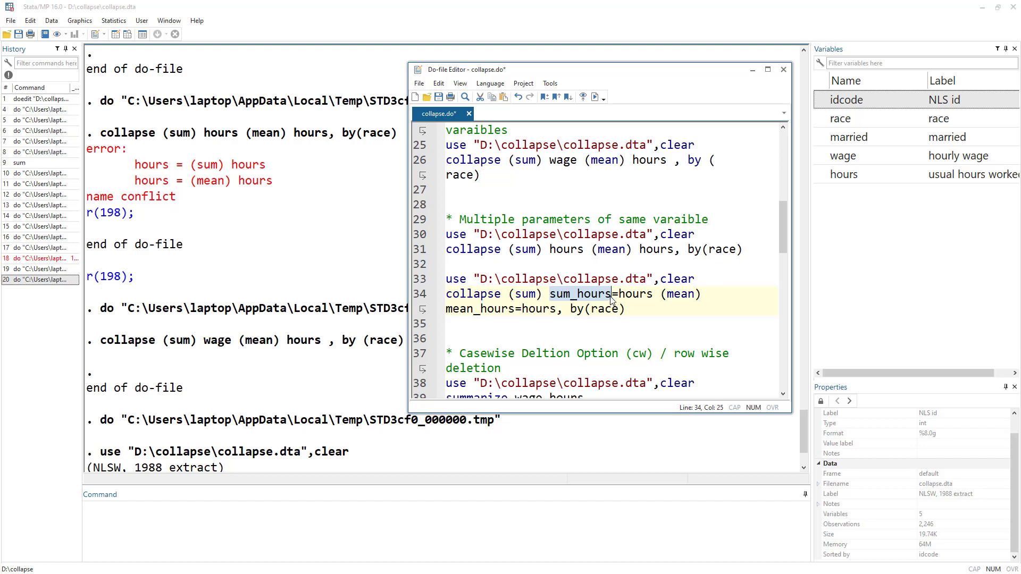
pyautogui.doubleClick(634, 297)
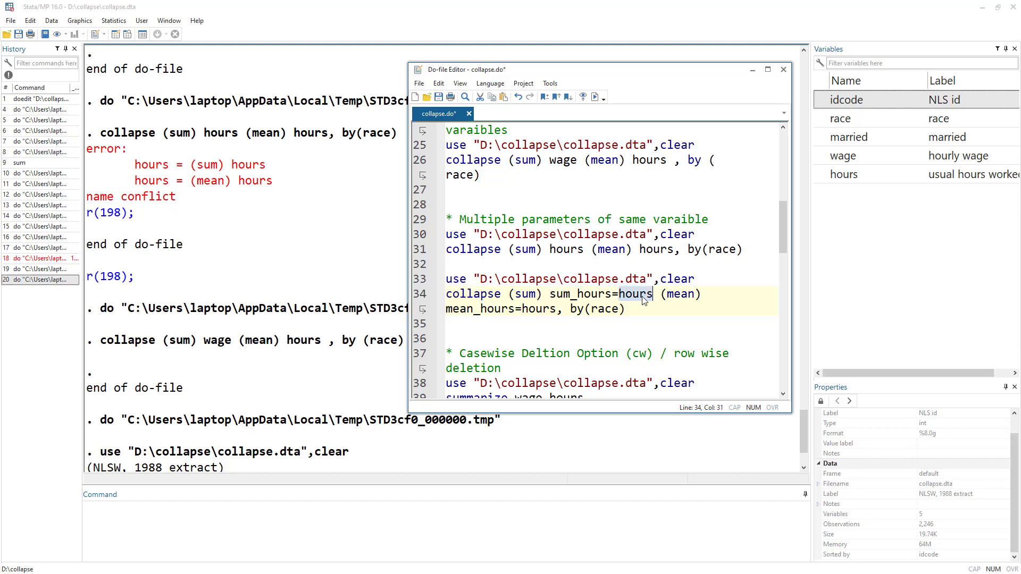
pyautogui.doubleClick(464, 310)
pyautogui.doubleClick(529, 310)
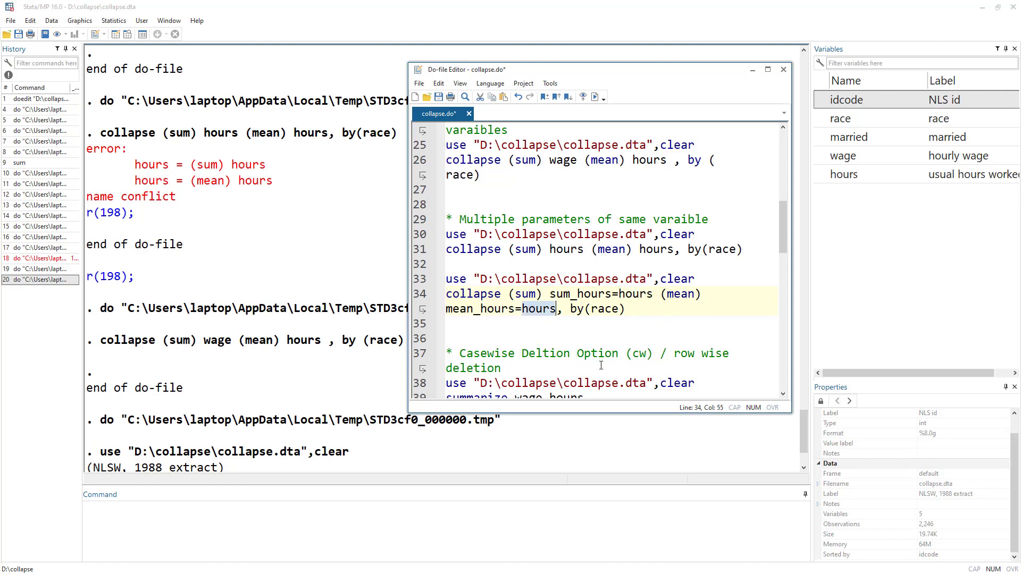
pyautogui.click(421, 295)
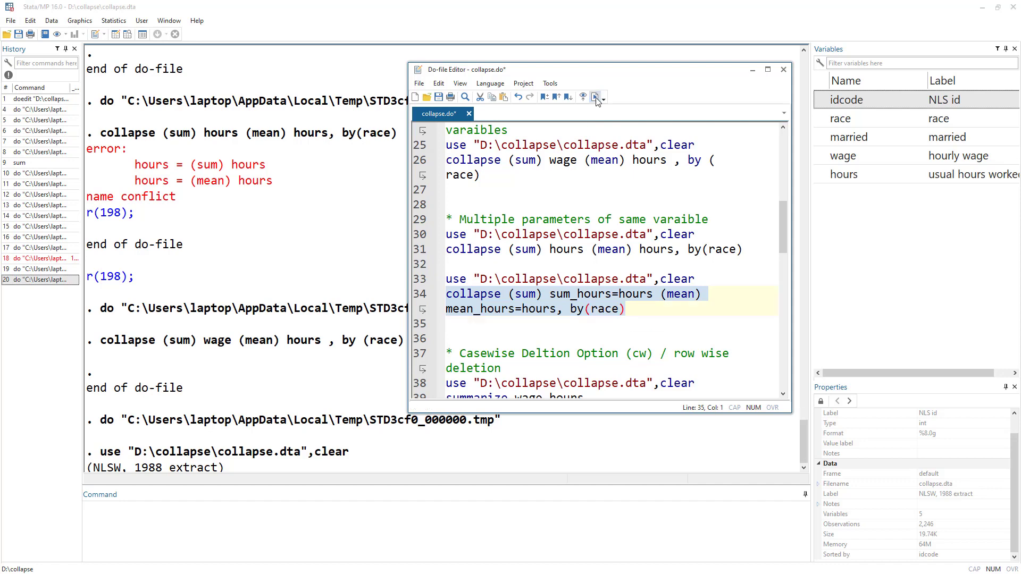
pyautogui.click(594, 97)
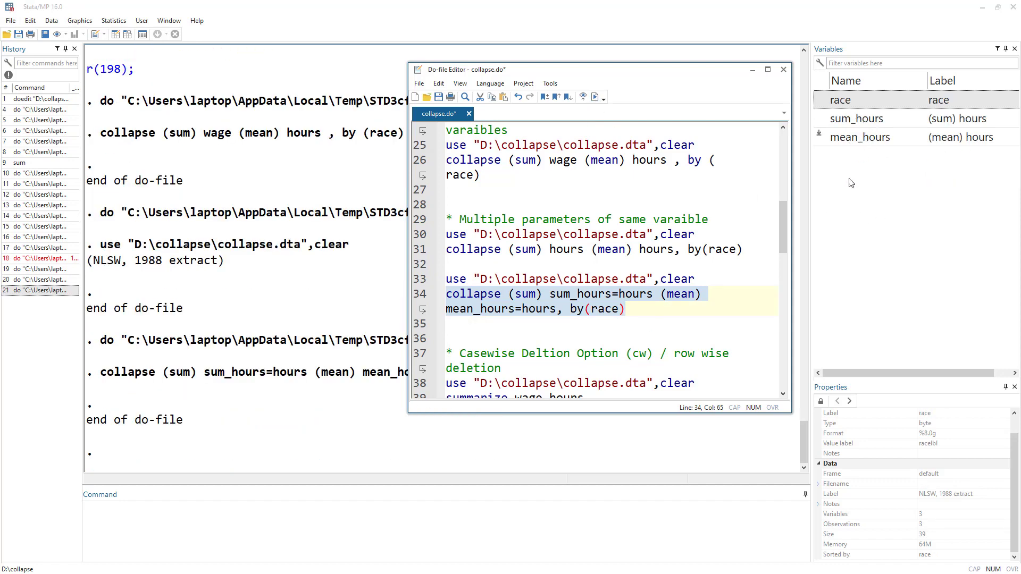
pyautogui.doubleClick(575, 294)
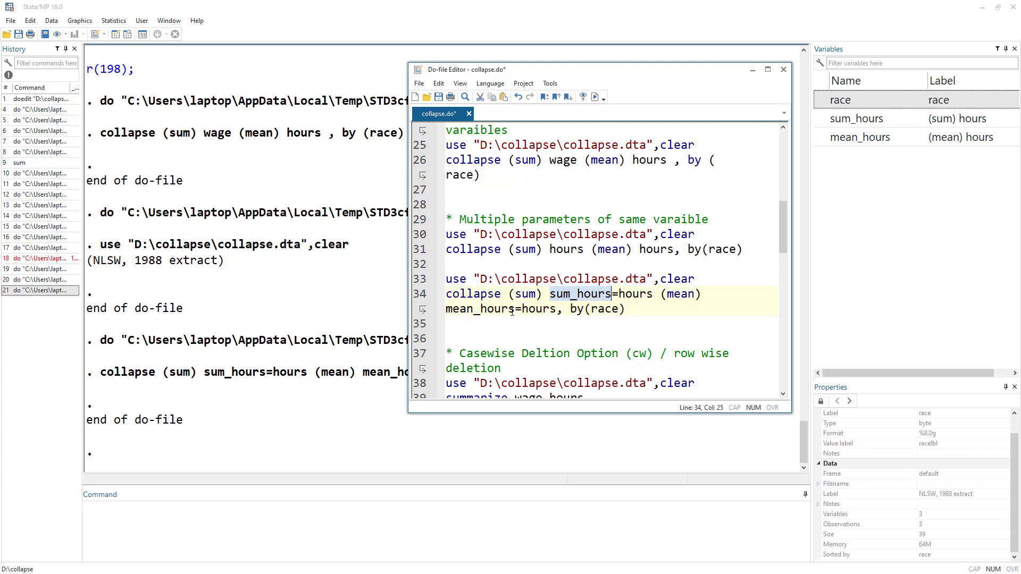
# Restore the original data with the use line on line 38, then run "summarize wage hours" on line 39.
pyautogui.scroll(-3, 490, 296)
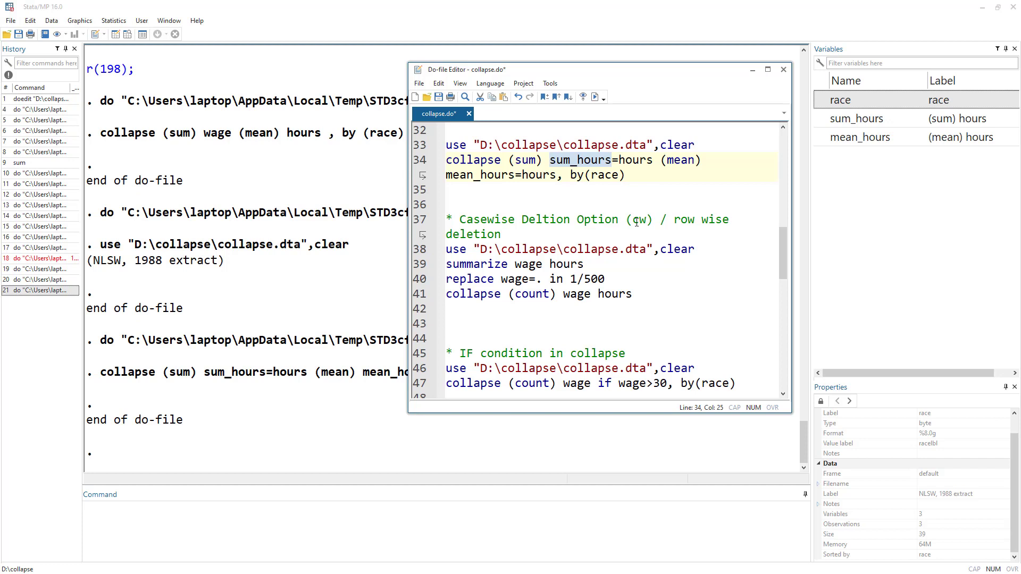
pyautogui.moveTo(633, 221); pyautogui.dragTo(646, 221)
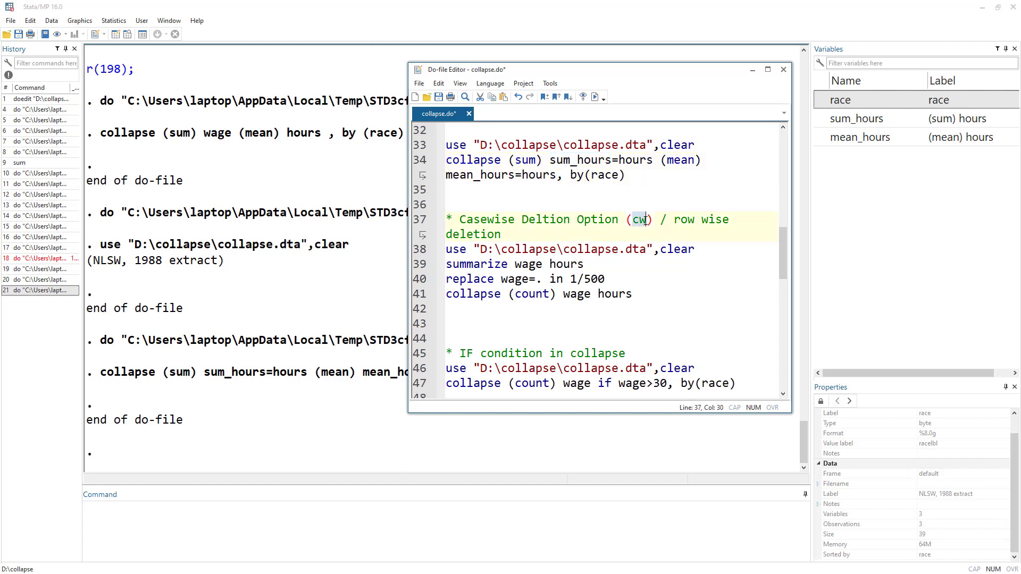
pyautogui.click(424, 254)
pyautogui.click(595, 97)
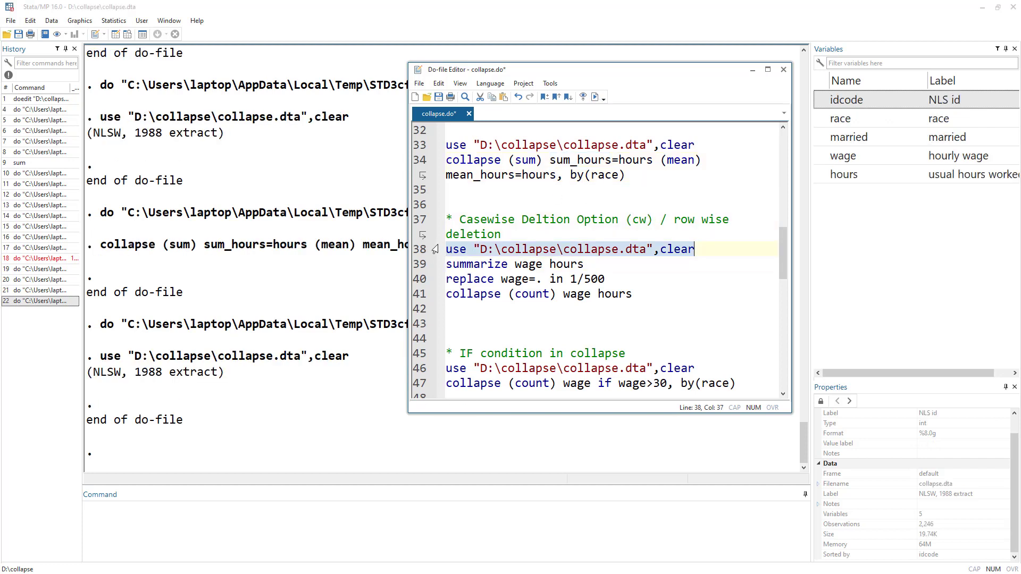
pyautogui.hotkey('shift', 'Down')
pyautogui.click(595, 97)
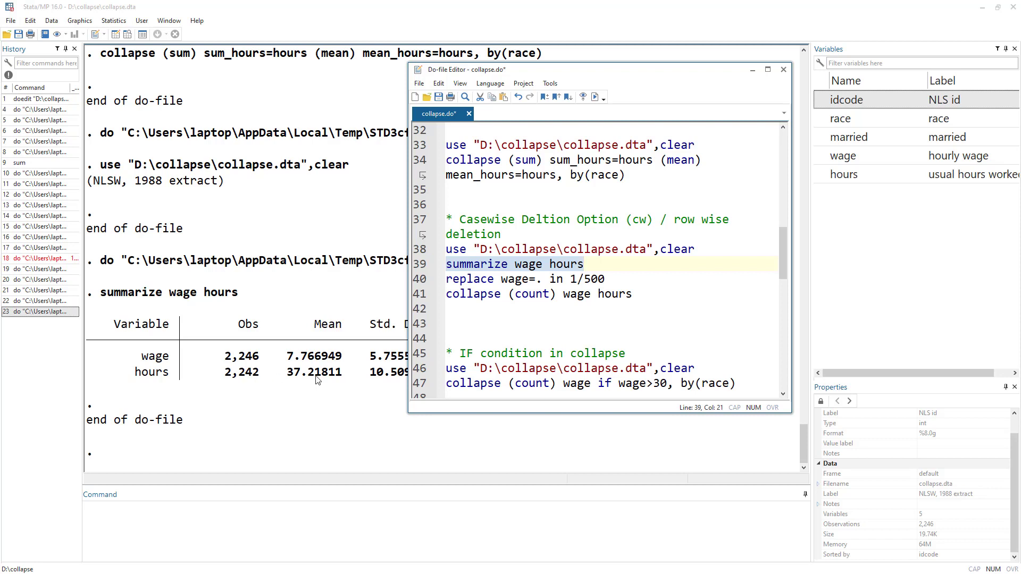
# Review and run "replace wage=. in 1/500" on line 40, then run the summarize line again to compare observations.
pyautogui.tripleClick(448, 285)
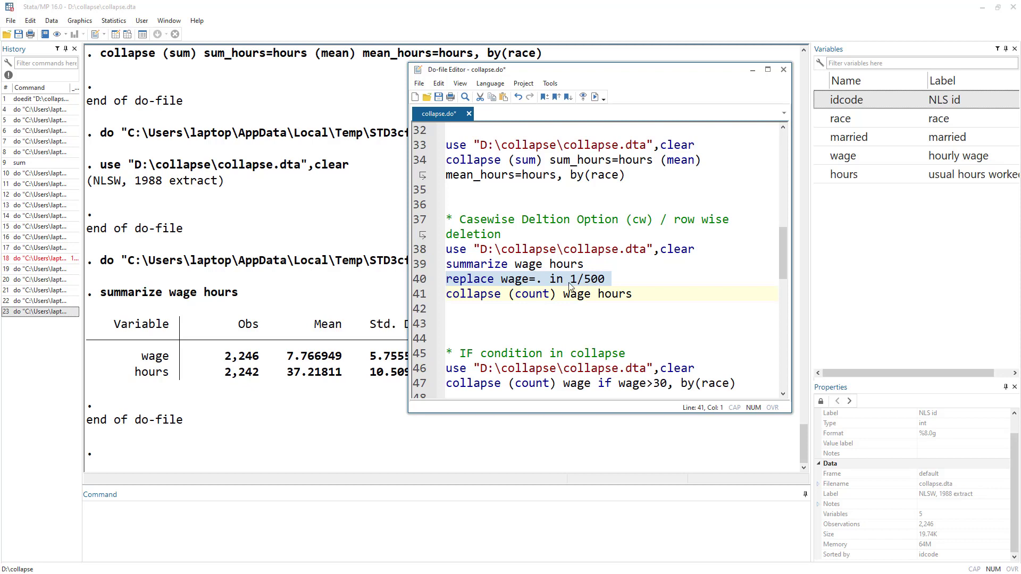
pyautogui.doubleClick(468, 280)
pyautogui.doubleClick(515, 280)
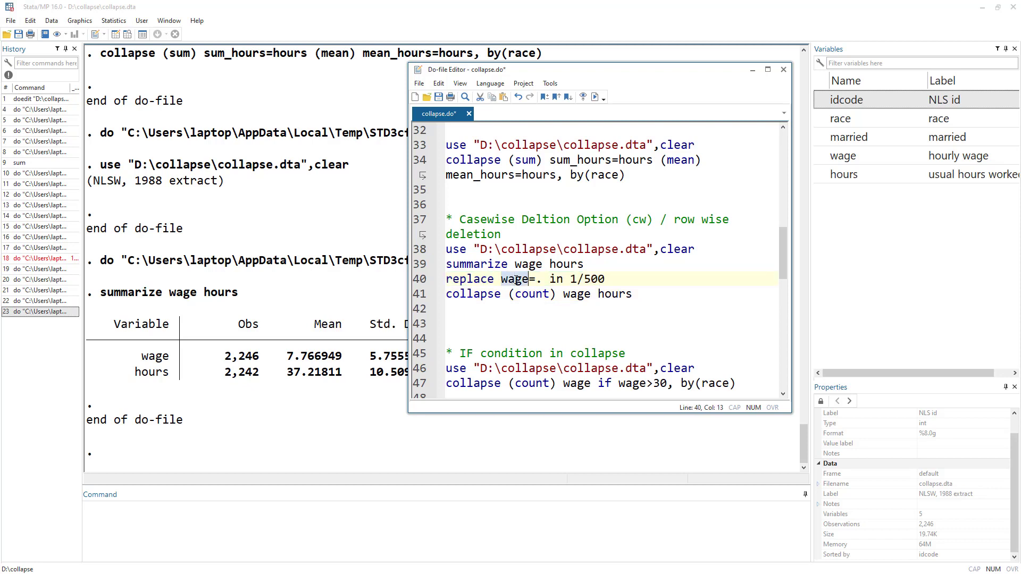
pyautogui.click(536, 280)
pyautogui.doubleClick(557, 280)
pyautogui.moveTo(570, 280); pyautogui.dragTo(605, 281)
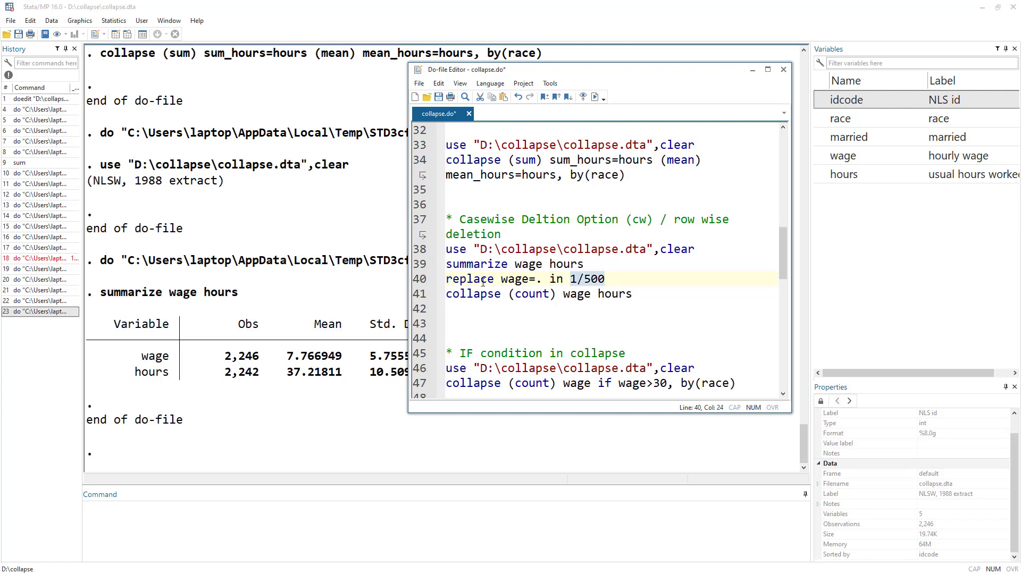
pyautogui.click(420, 284)
pyautogui.click(594, 96)
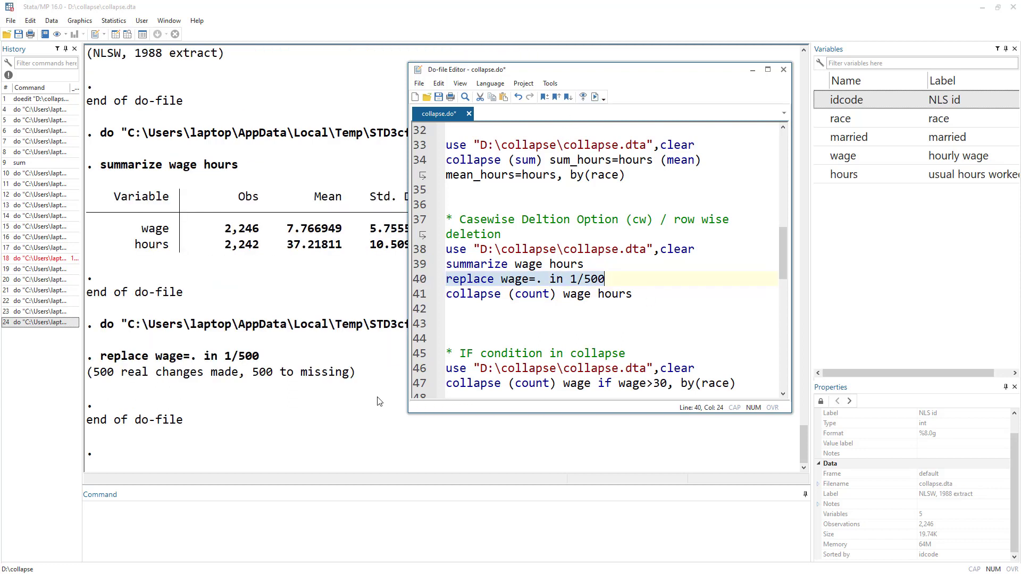
pyautogui.click(420, 266)
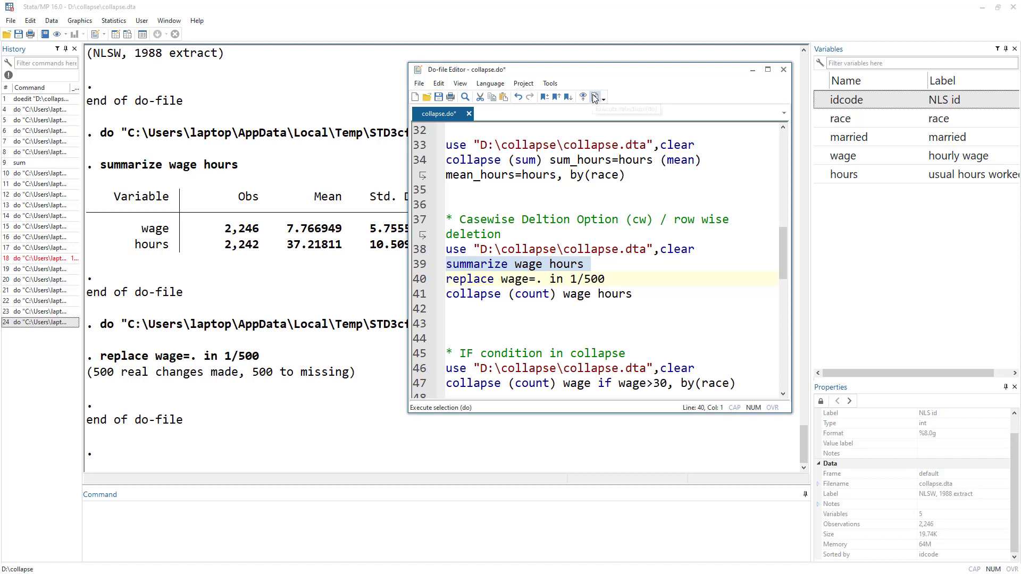
pyautogui.click(595, 97)
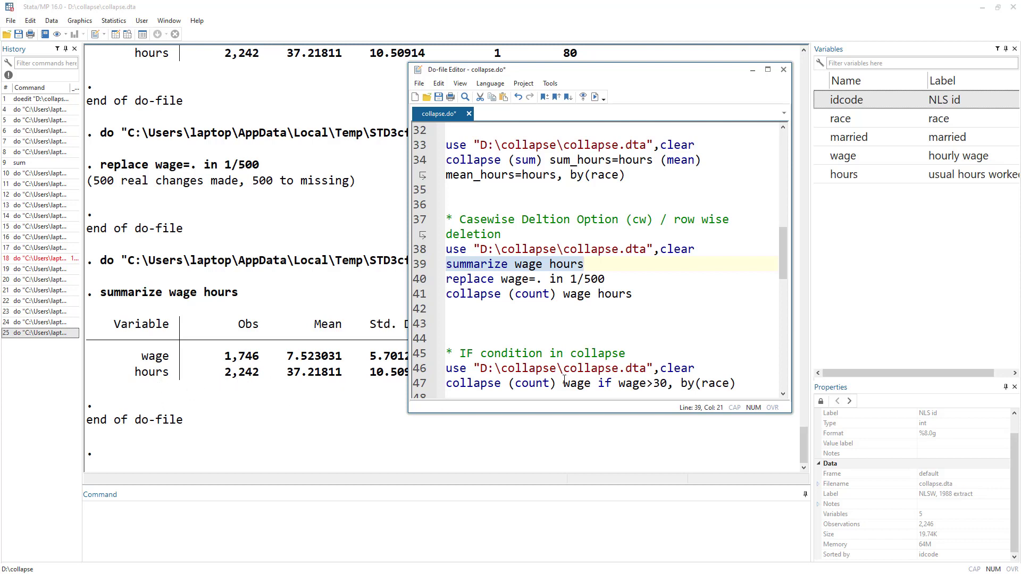
# Run only "collapse (count) wage hours" on line 41 and inspect the resulting wage and hours counts in the Data Editor.
pyautogui.doubleClick(462, 294)
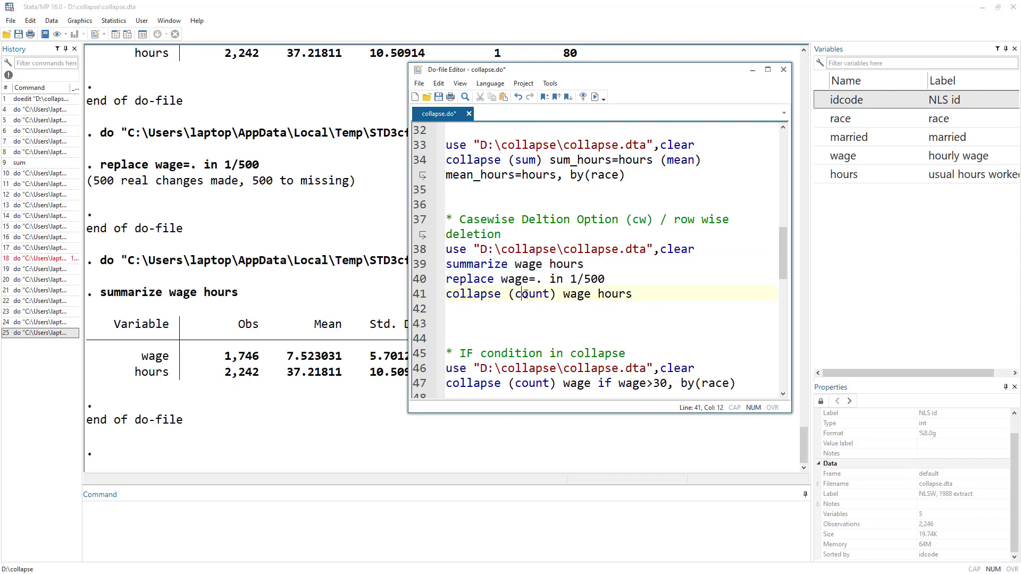
pyautogui.doubleClick(532, 294)
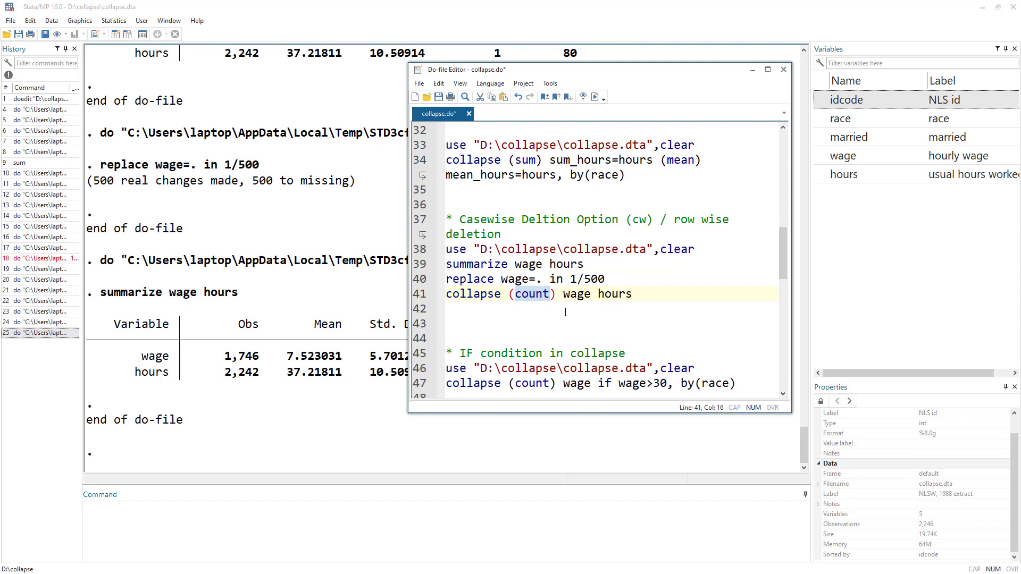
pyautogui.click(414, 296)
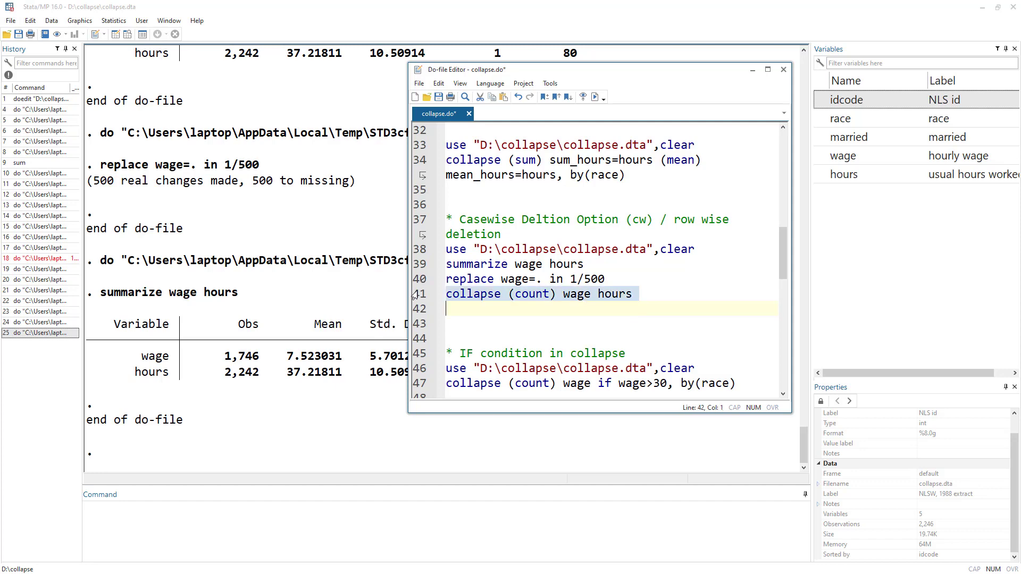
pyautogui.click(595, 97)
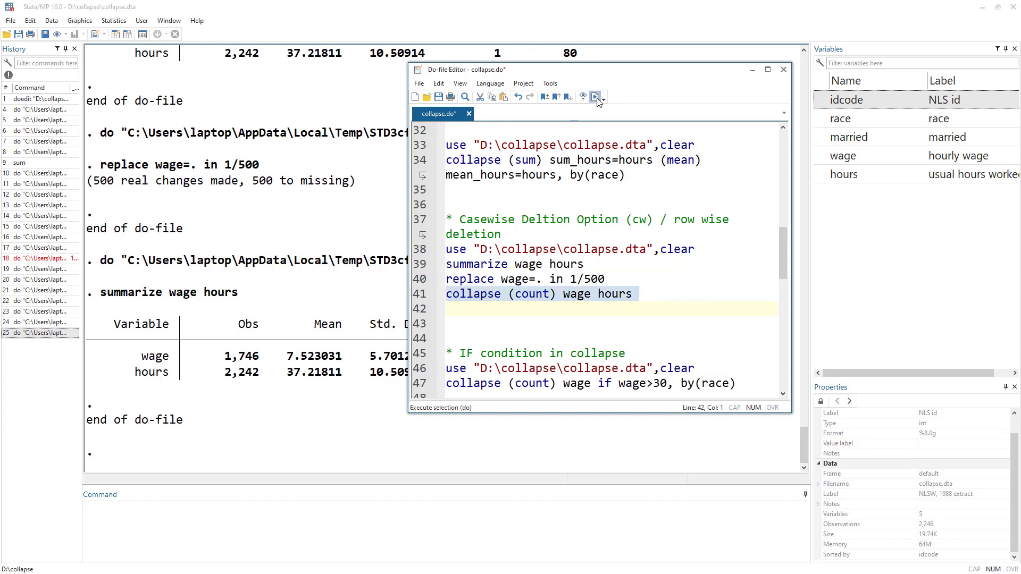
pyautogui.click(117, 35)
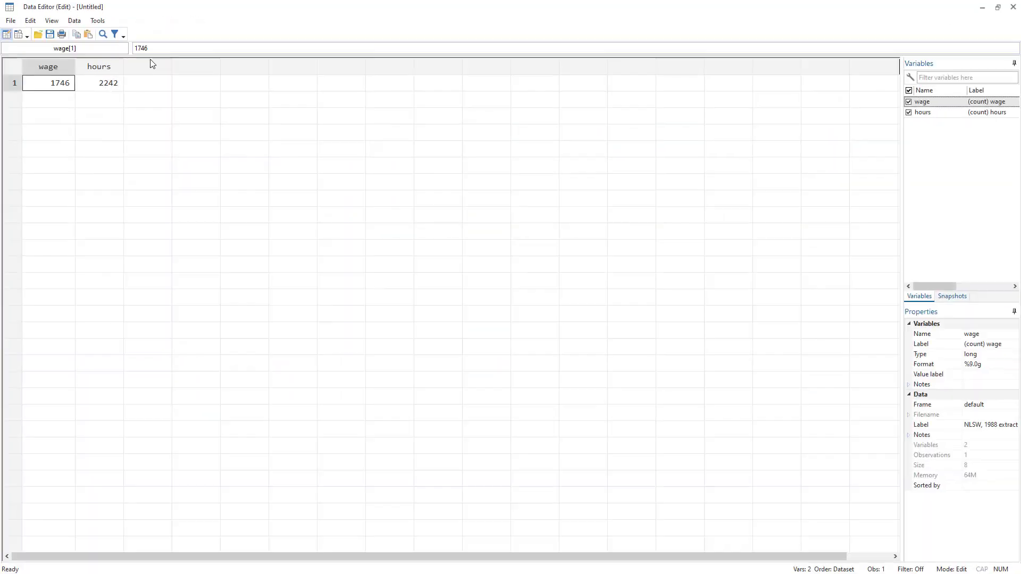
pyautogui.click(100, 84)
pyautogui.click(61, 88)
# Return to the do-file and add the casewise deletion option ", cw" to the end of the collapse command on line 41.
pyautogui.hotkey('alt', 'Tab')
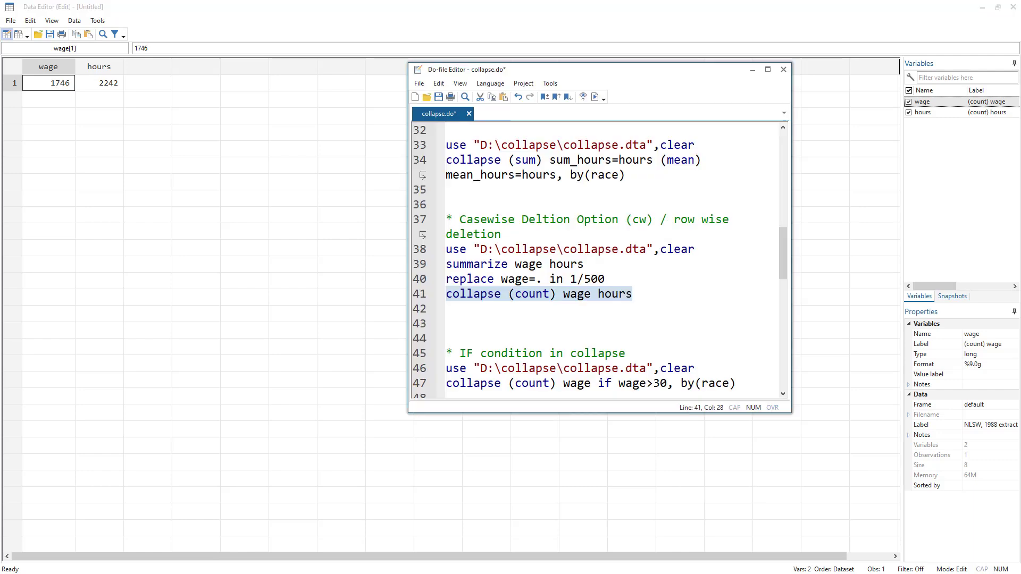
pyautogui.doubleClick(537, 295)
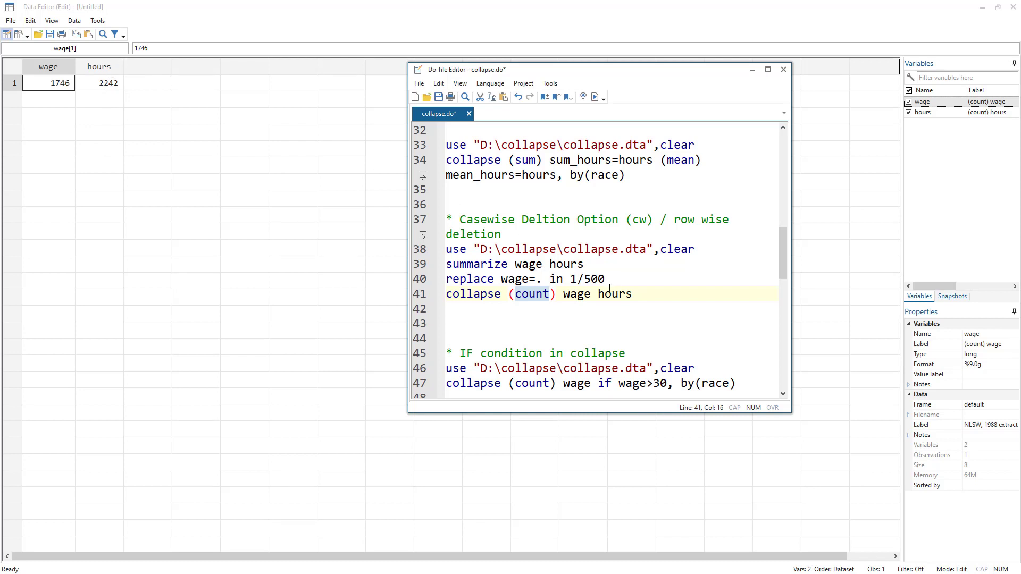
pyautogui.click(648, 295)
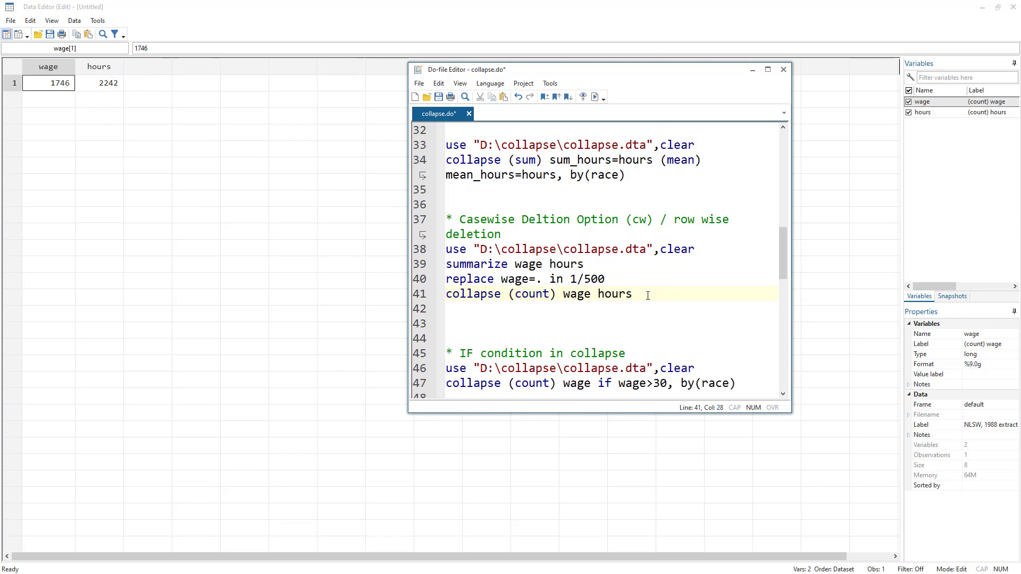
pyautogui.write(', cw')
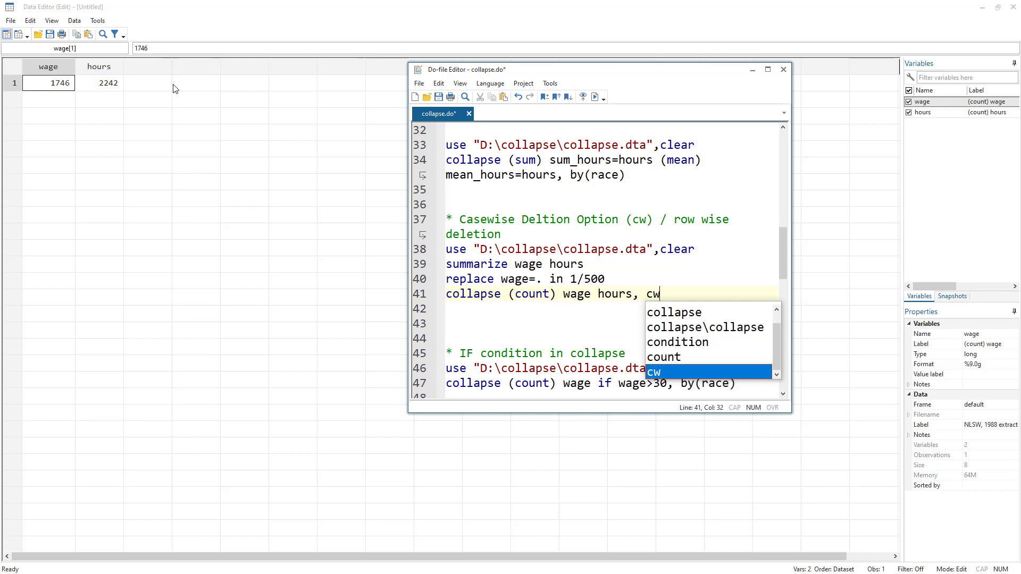
pyautogui.press('Escape')
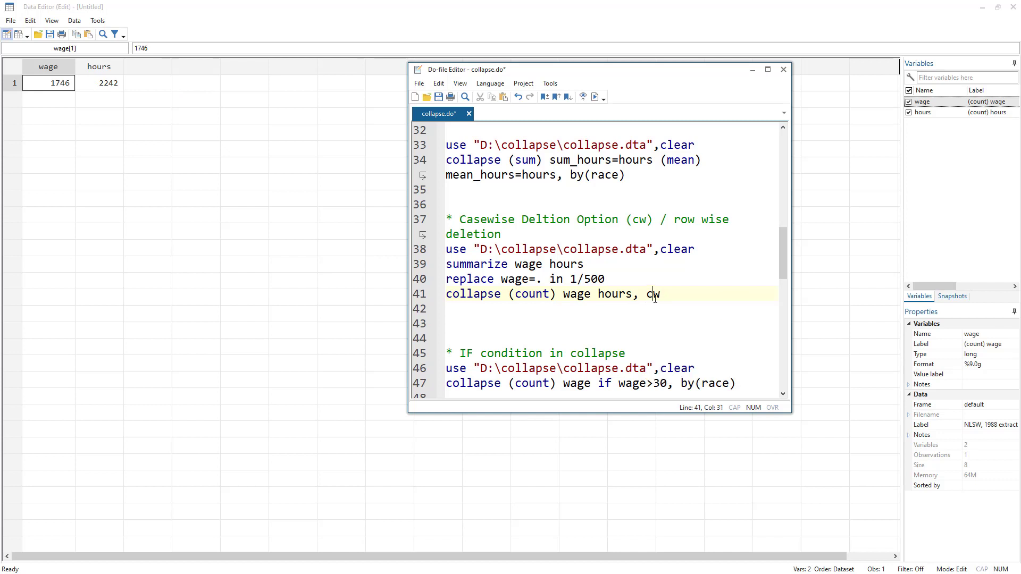
pyautogui.moveTo(664, 296); pyautogui.dragTo(646, 296)
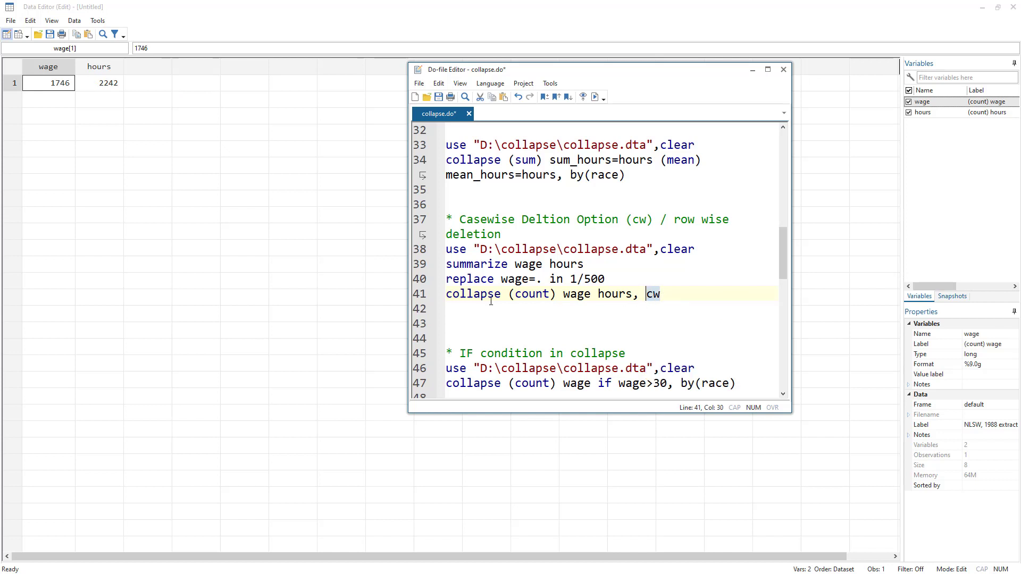
# Run lines 38, 40 and 41 one at a time, skipping summarize, to repeat the wage and hours count with the cw option.
pyautogui.click(426, 297)
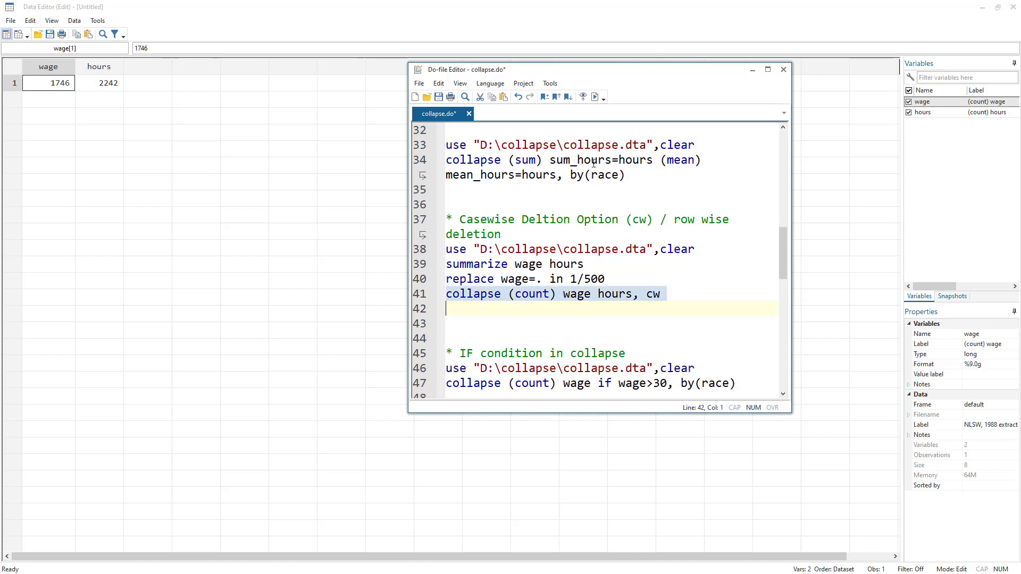
pyautogui.click(424, 252)
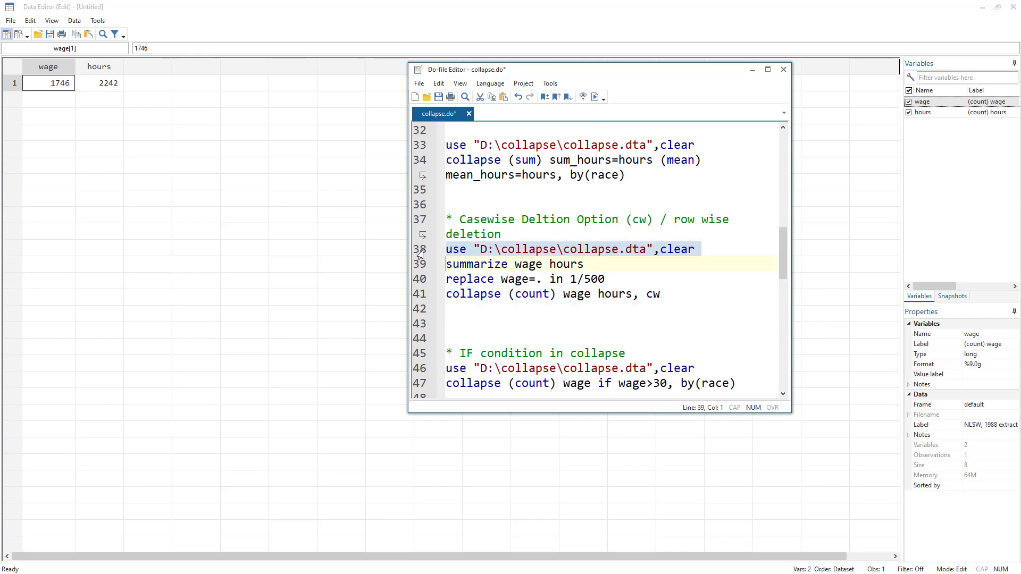
pyautogui.click(595, 97)
pyautogui.click(428, 283)
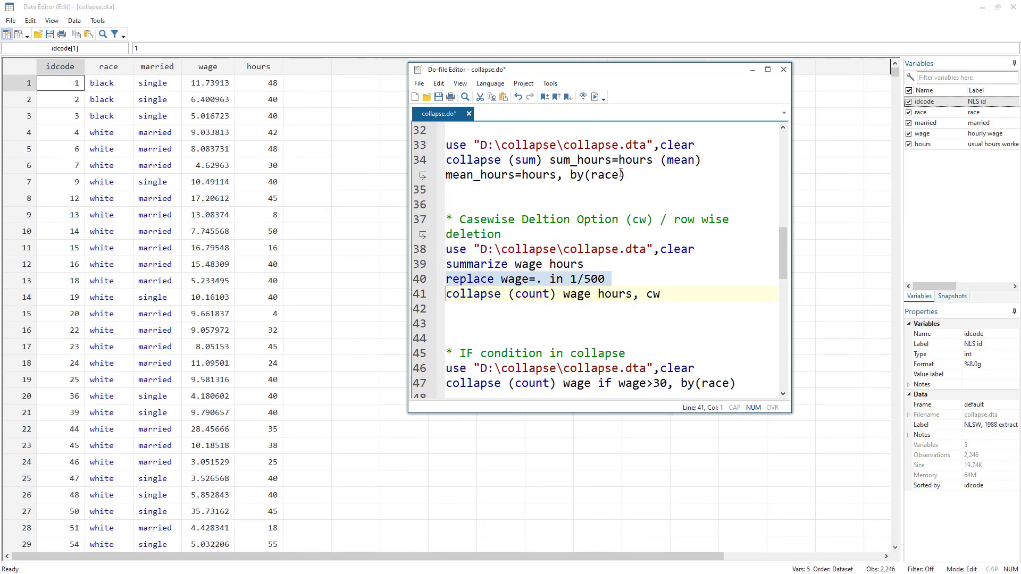
pyautogui.click(595, 98)
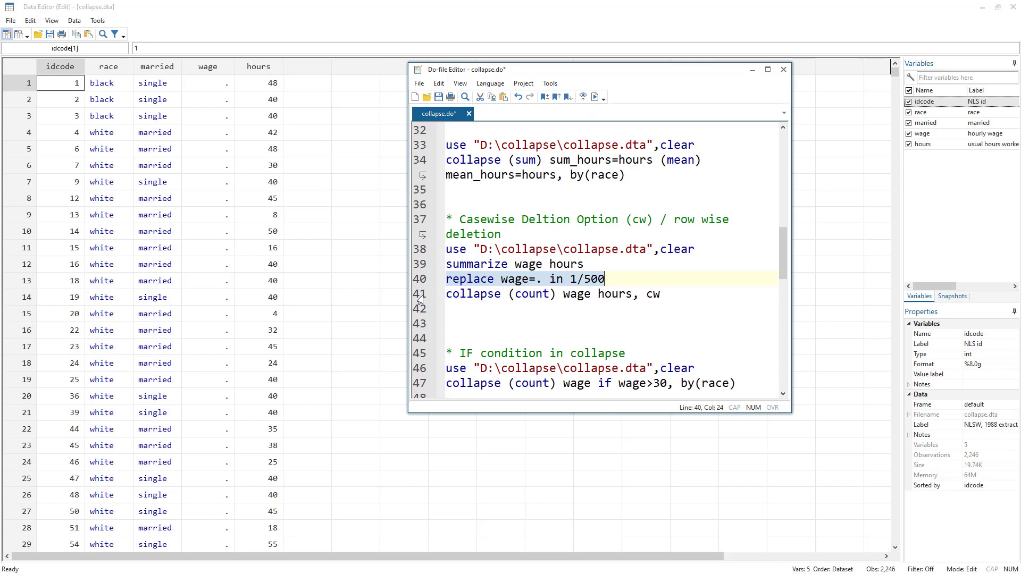
pyautogui.click(420, 295)
pyautogui.click(595, 97)
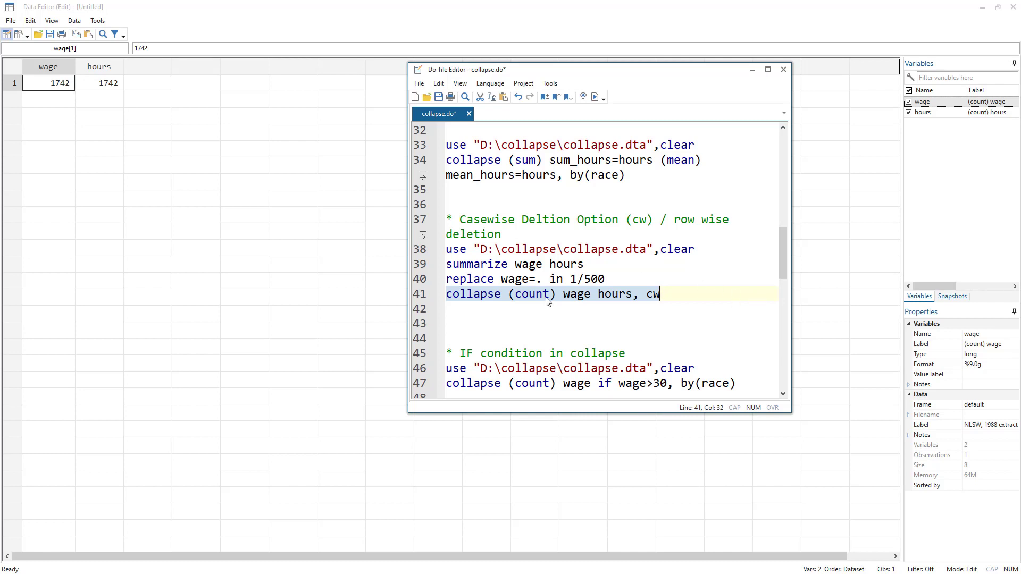
# Go to the "IF condition in collapse" section and restore the original data by running the use line on line 46.
pyautogui.scroll(-2, 540, 296)
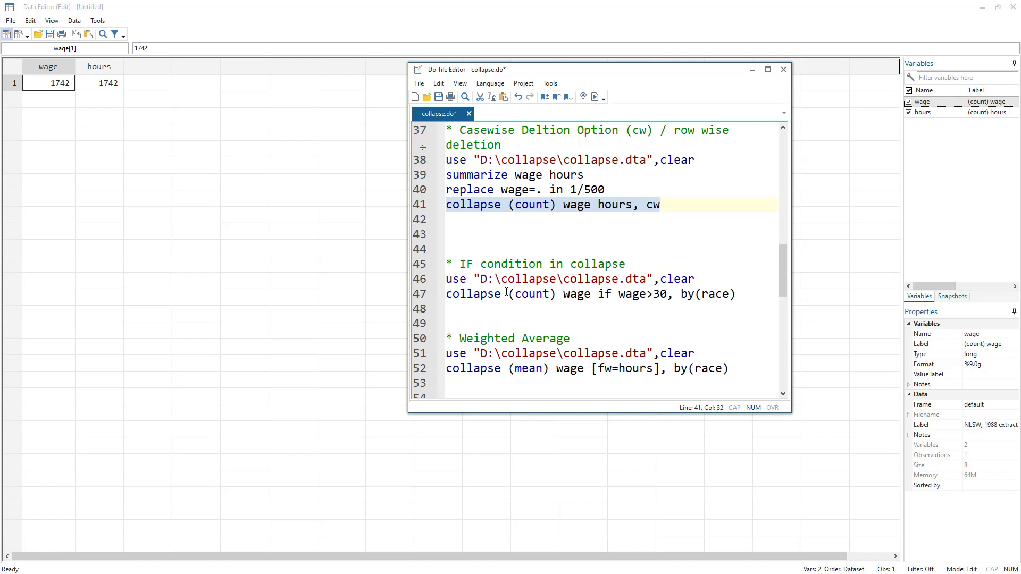
pyautogui.click(470, 264)
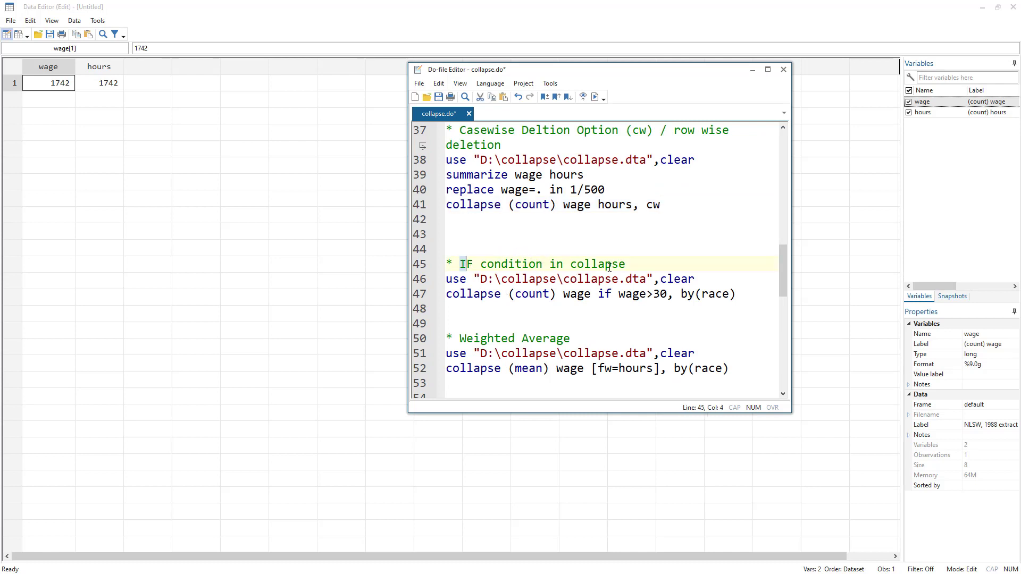
pyautogui.click(421, 279)
pyautogui.click(595, 97)
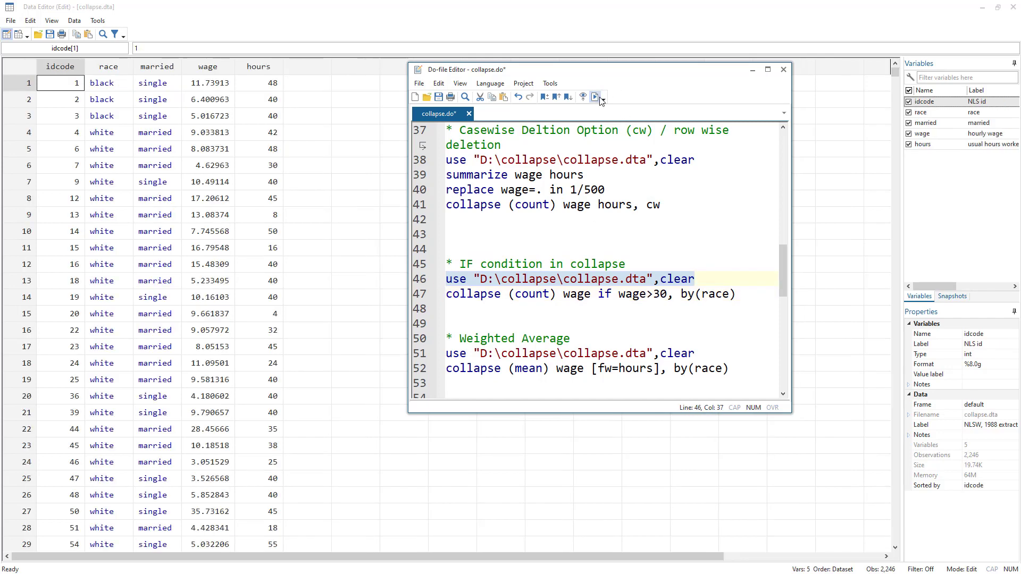
# Review the parts of line 47, then run only "collapse (count) wage if wage>30, by(race)".
pyautogui.doubleClick(500, 297)
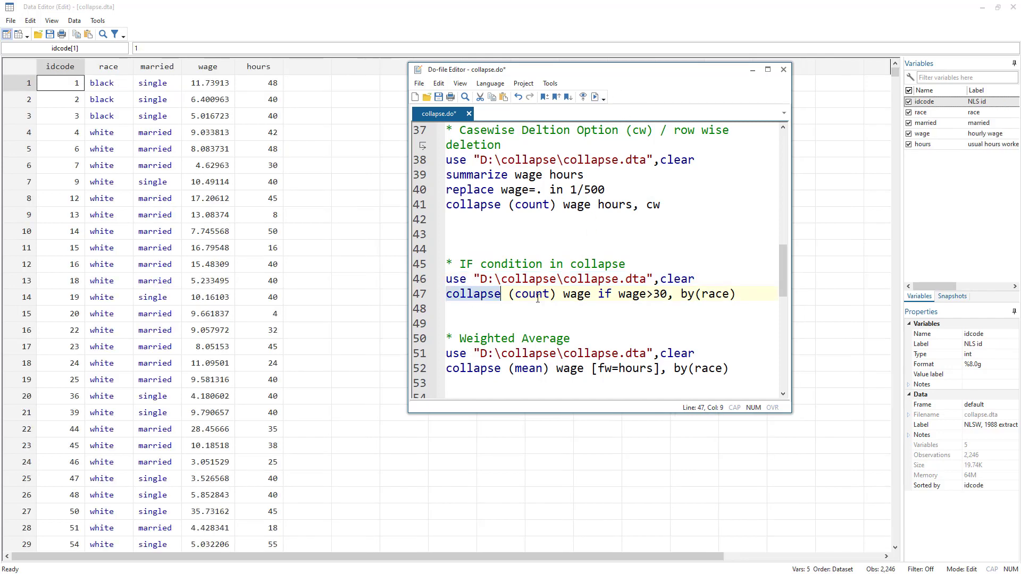
pyautogui.doubleClick(532, 294)
pyautogui.doubleClick(577, 294)
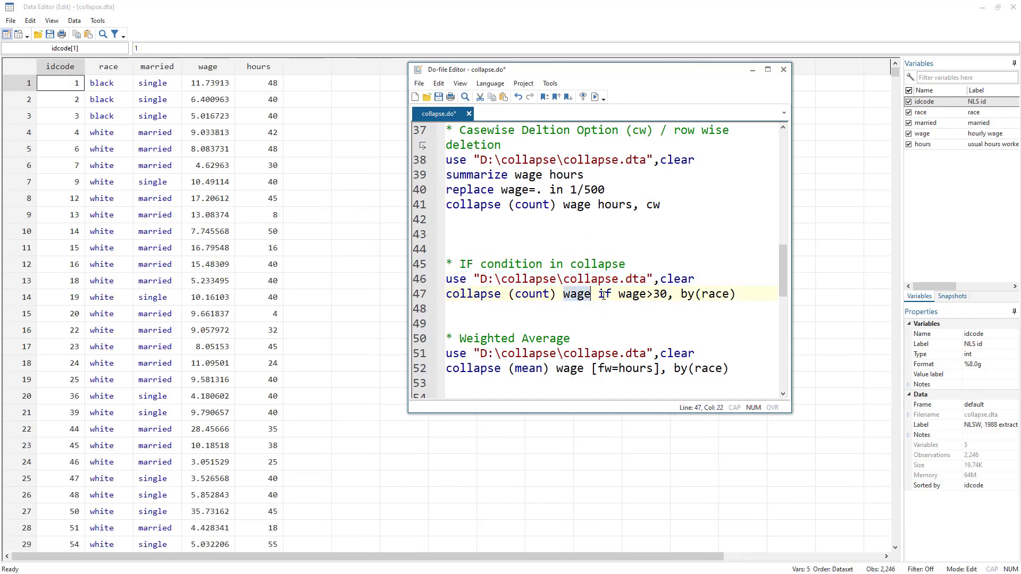
pyautogui.doubleClick(604, 295)
pyautogui.doubleClick(632, 294)
pyautogui.doubleClick(660, 294)
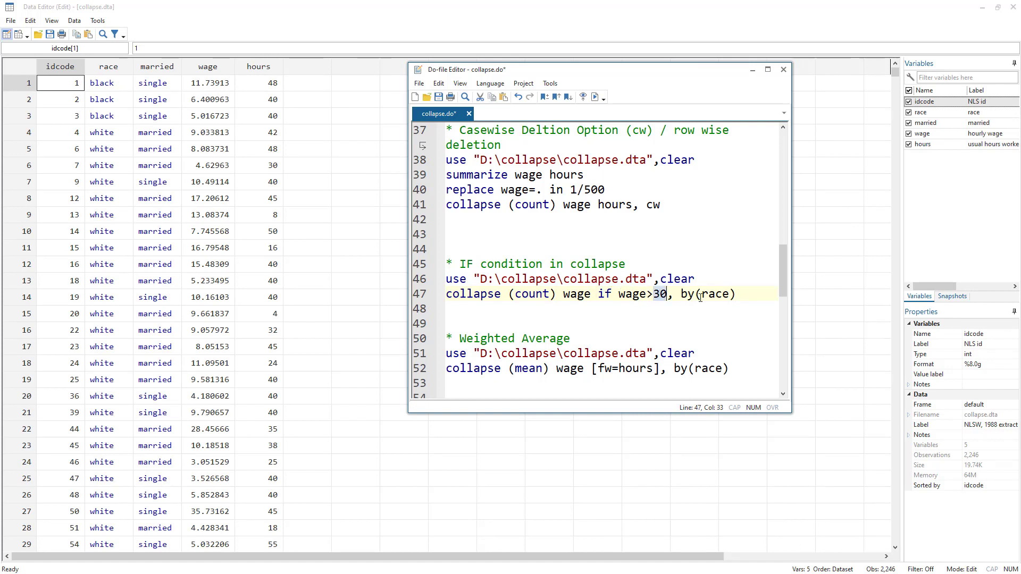
pyautogui.click(417, 294)
pyautogui.click(595, 97)
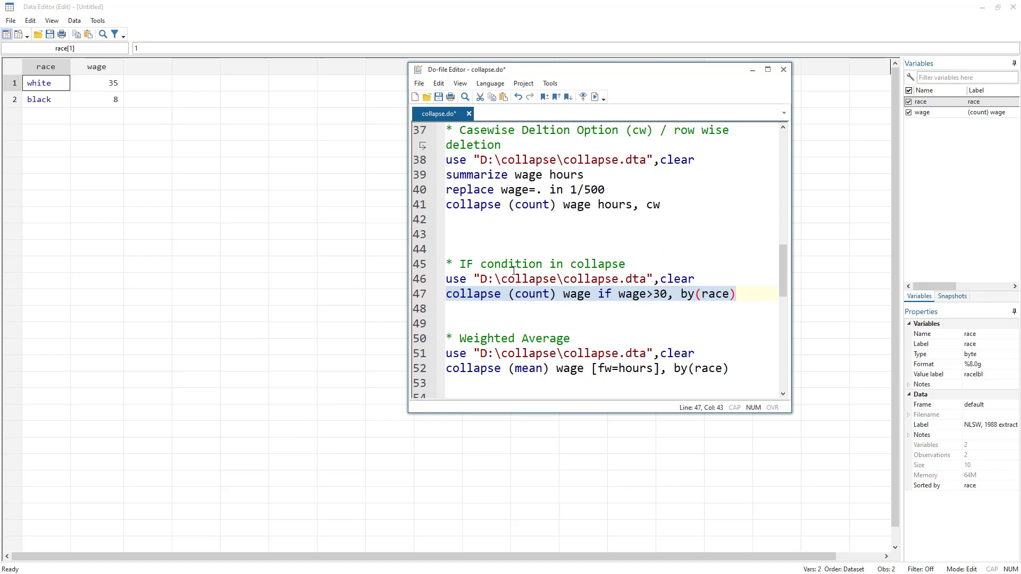
# Go to the "Weighted Average" section and restore the original data by running only the use line on line 51.
pyautogui.scroll(-3, 537, 300)
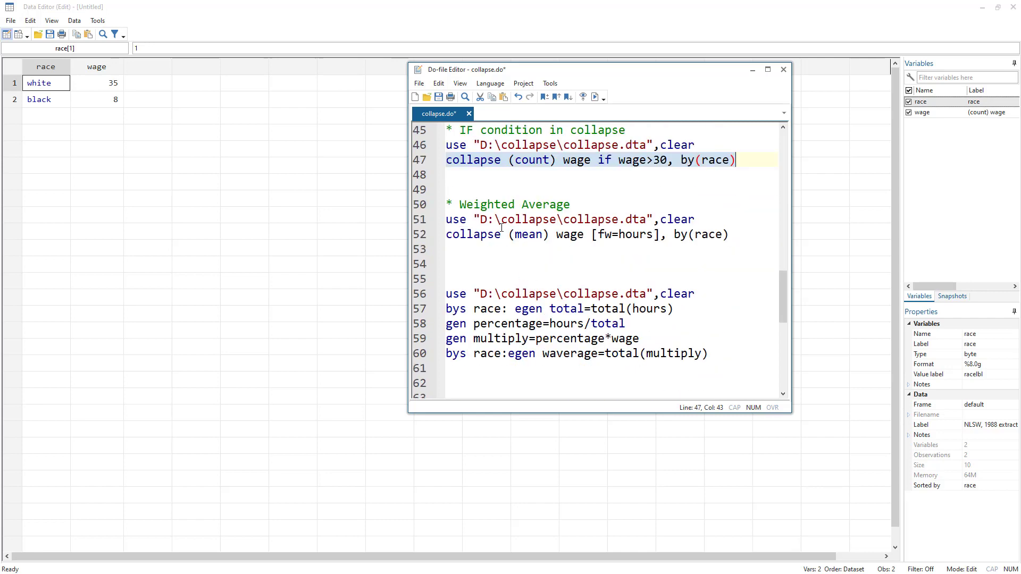
pyautogui.doubleClick(494, 205)
pyautogui.doubleClick(545, 204)
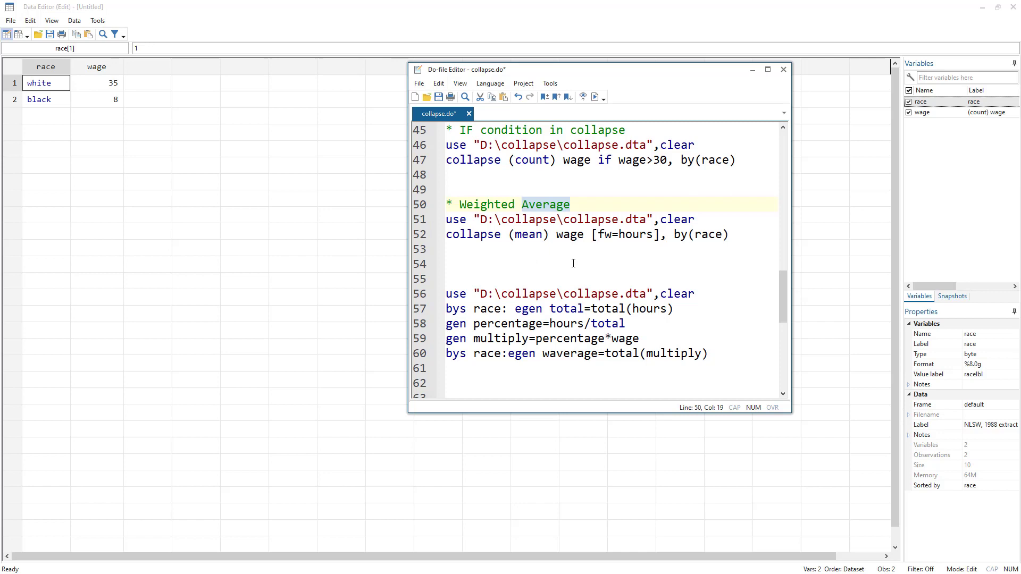
pyautogui.click(423, 222)
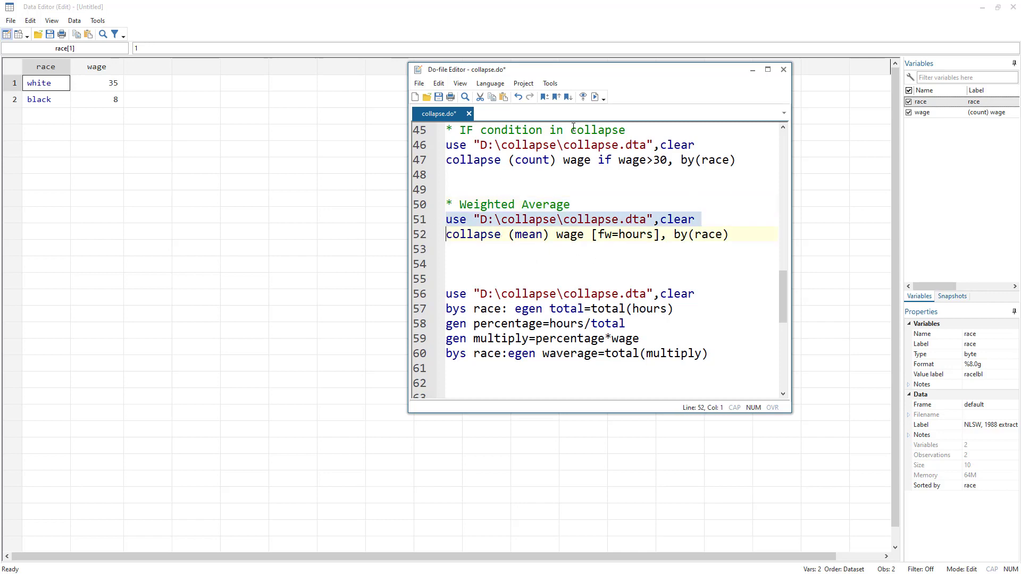
pyautogui.click(596, 99)
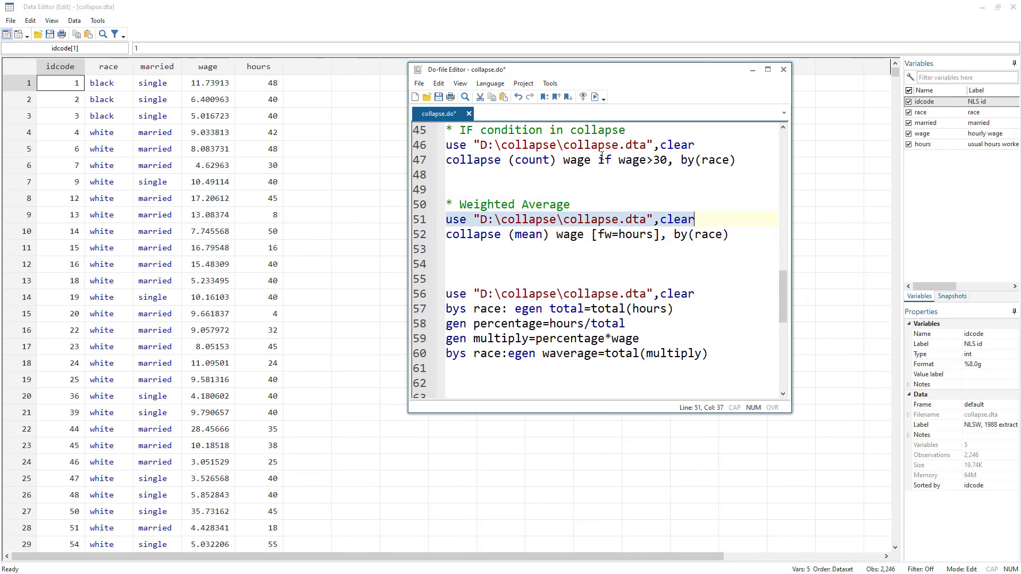
# Review the parts of line 52: the mean statistic, the wage variable, the [fw=hours] frequency weight and the by(race) grouping.
pyautogui.click(489, 234)
pyautogui.doubleClick(529, 234)
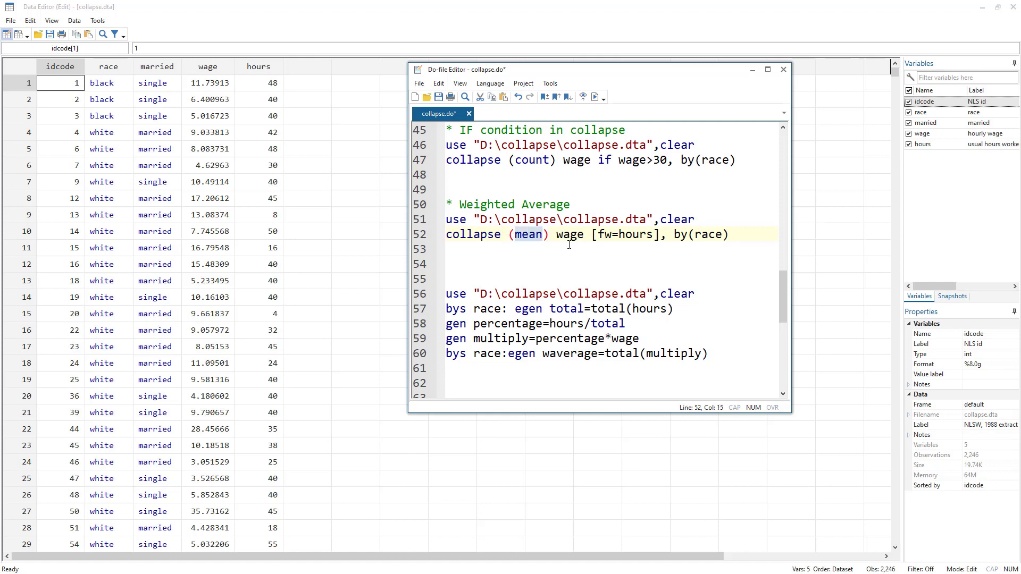
pyautogui.doubleClick(568, 237)
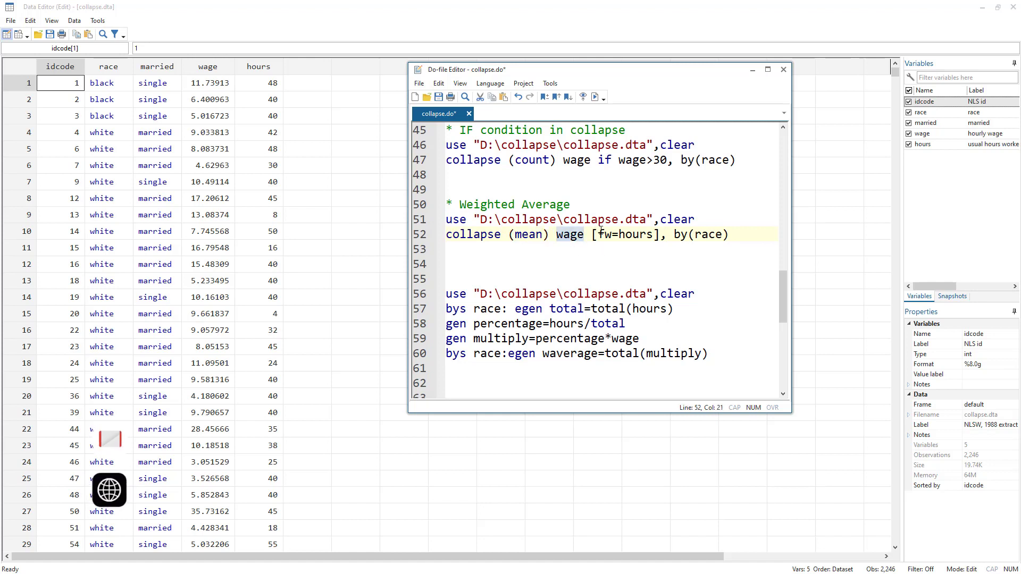
pyautogui.moveTo(593, 234); pyautogui.dragTo(664, 238)
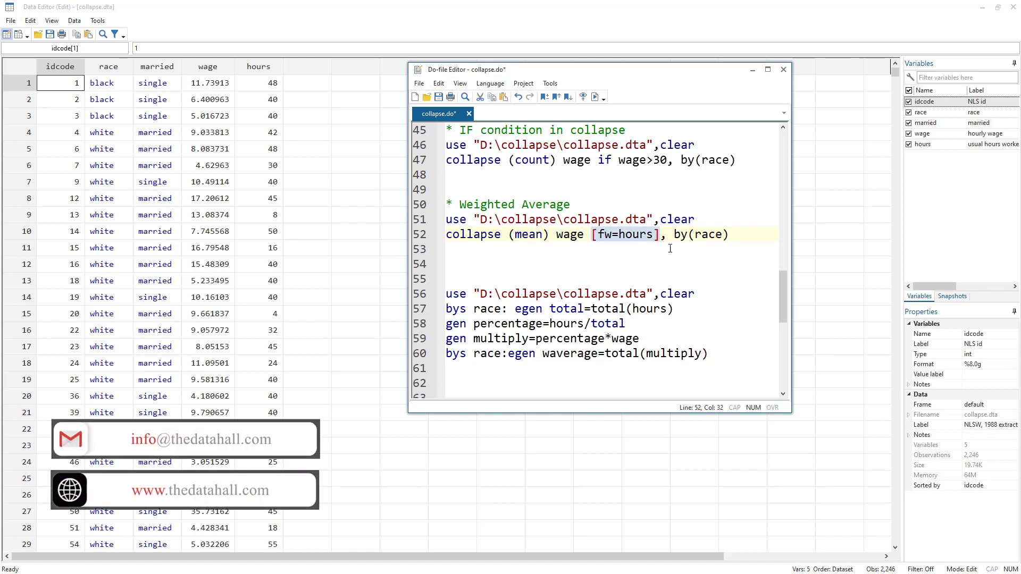
pyautogui.click(598, 235)
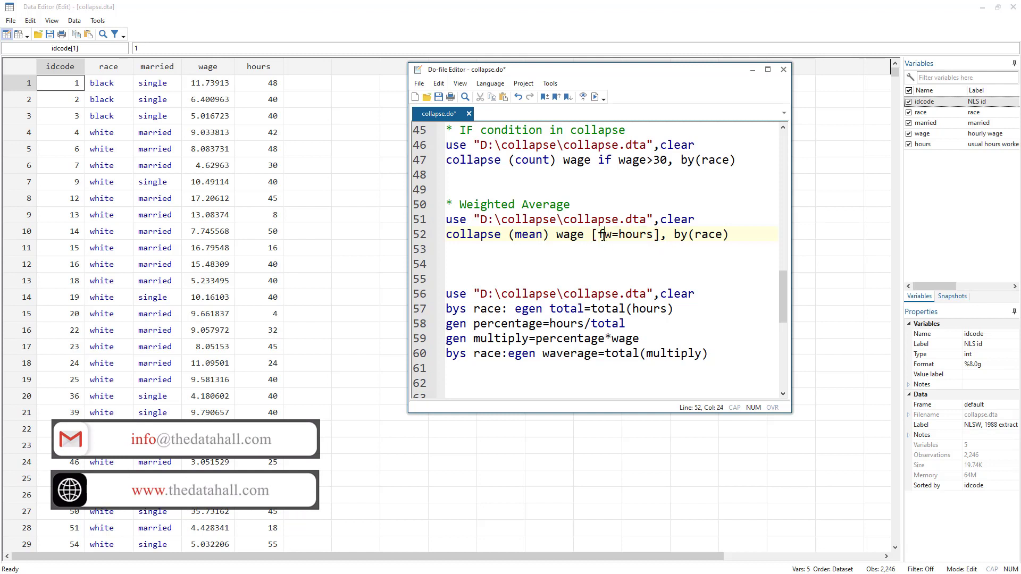
pyautogui.doubleClick(605, 236)
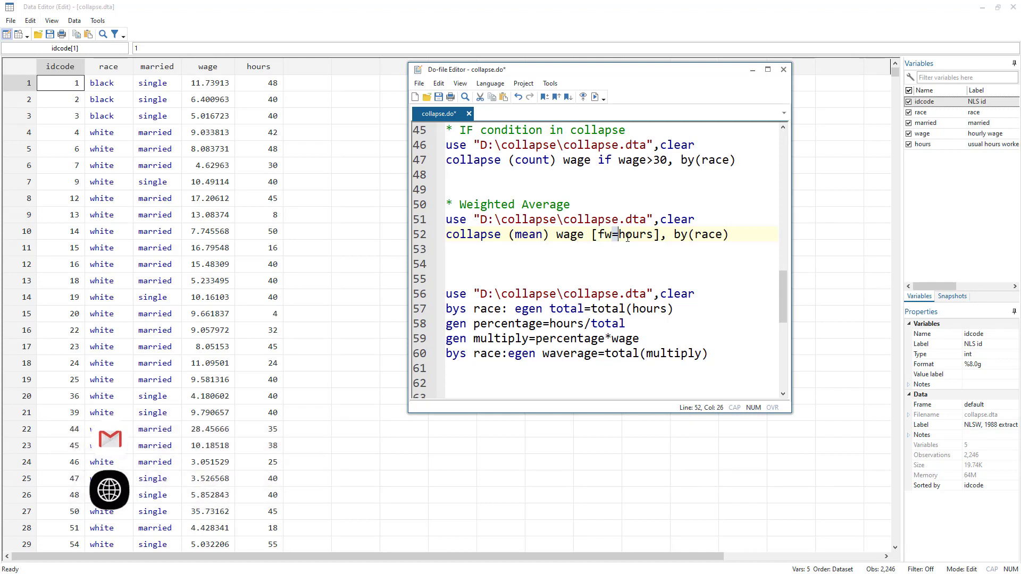
pyautogui.doubleClick(635, 235)
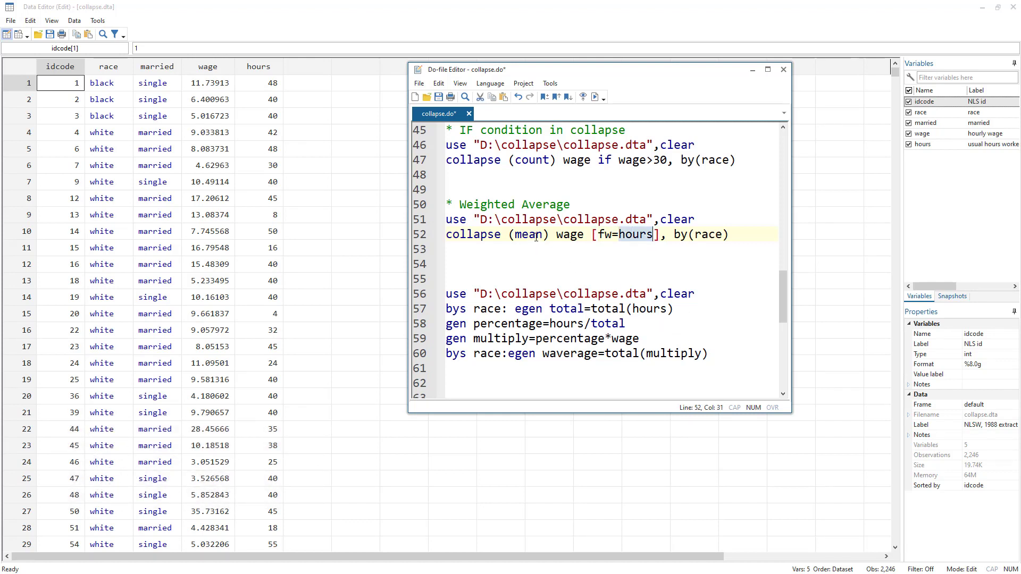
pyautogui.click(570, 237)
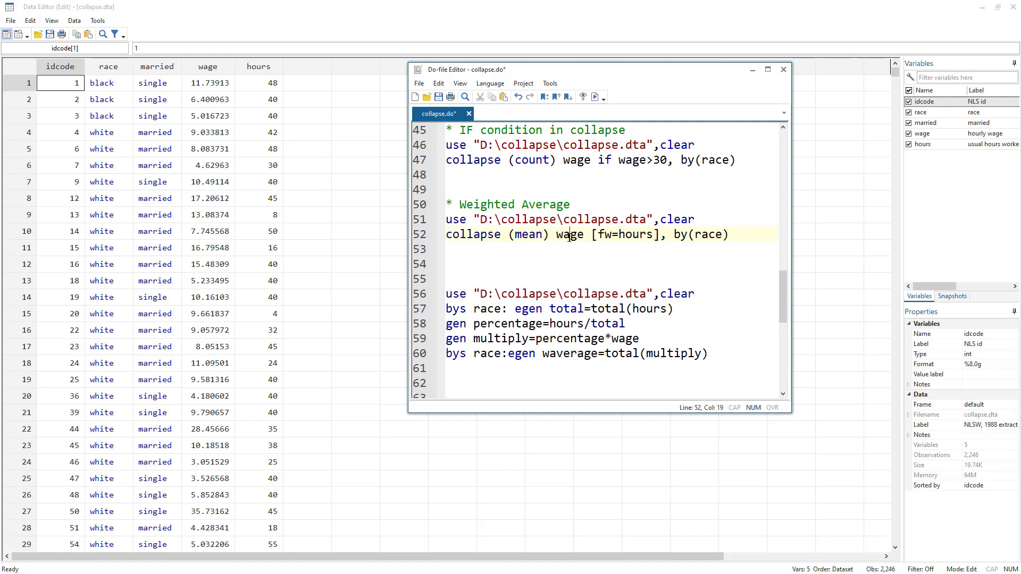
pyautogui.doubleClick(639, 238)
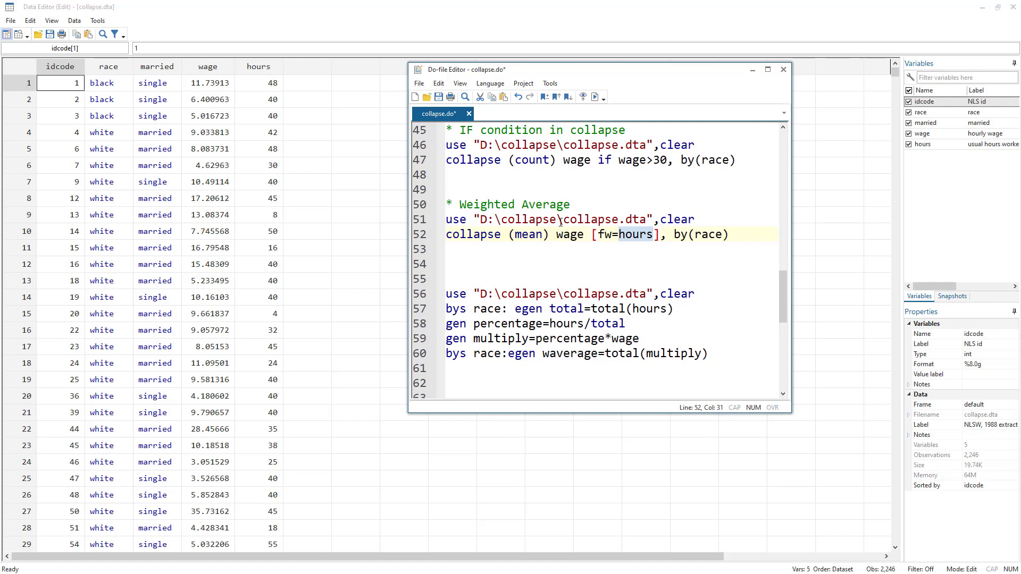
pyautogui.doubleClick(530, 235)
pyautogui.doubleClick(572, 237)
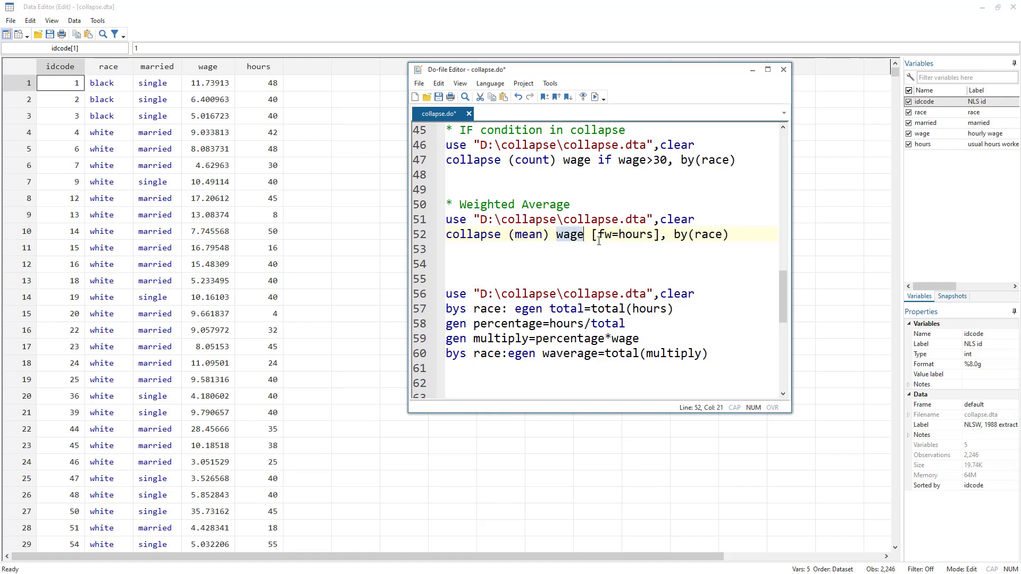
pyautogui.moveTo(598, 235); pyautogui.dragTo(605, 241)
pyautogui.doubleClick(629, 238)
pyautogui.doubleClick(699, 236)
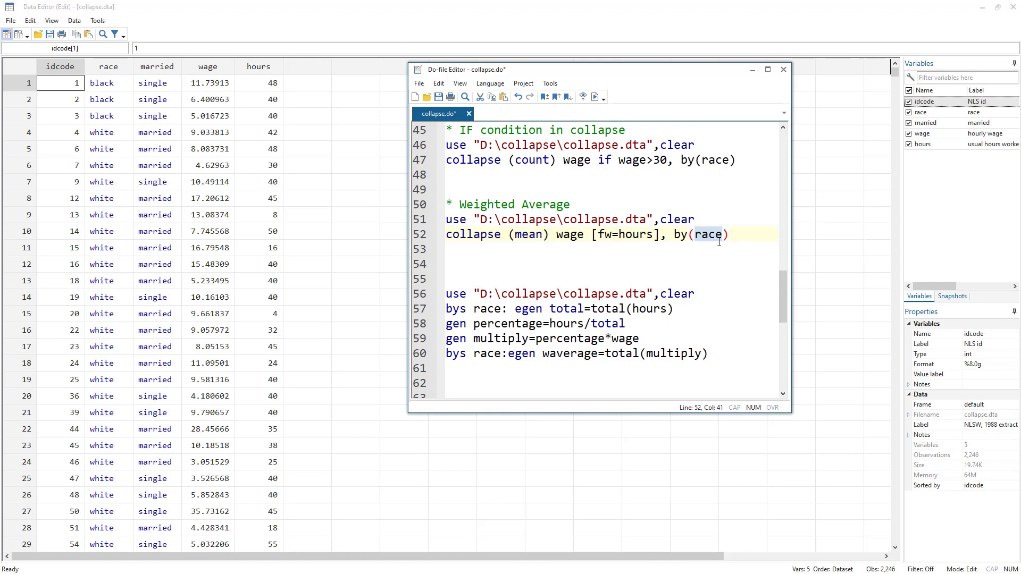
# Run only "collapse (mean) wage [fw=hours], by(race)" on line 52.
pyautogui.click(421, 235)
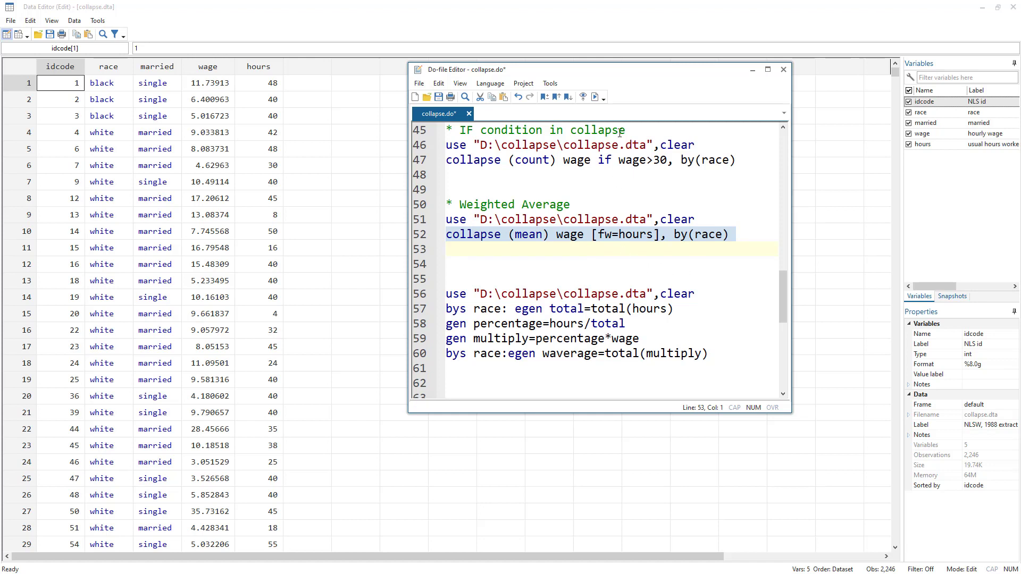
pyautogui.click(594, 97)
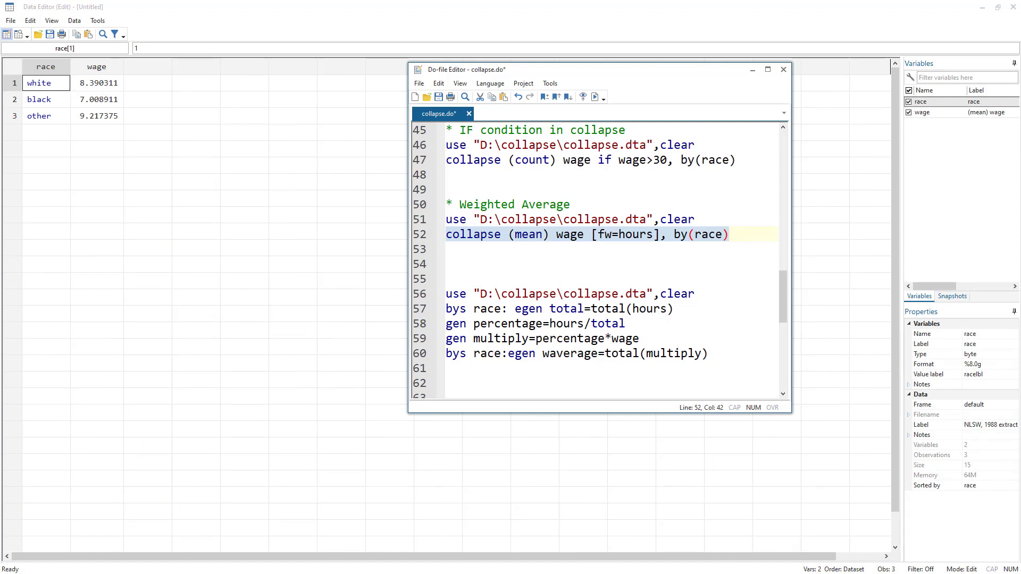
pyautogui.hotkey('ctrl', 'd')
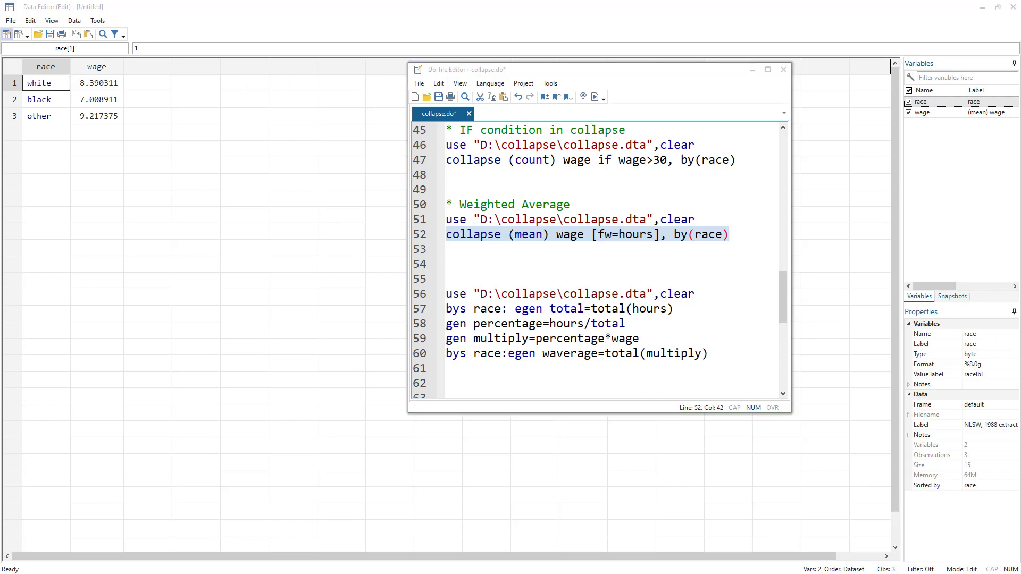
# Capture the collapsed race and wage table with Snipping Tool and move the snip below the results, beside the do-file.
pyautogui.hotkey('ctrl', 'alt', 'a')
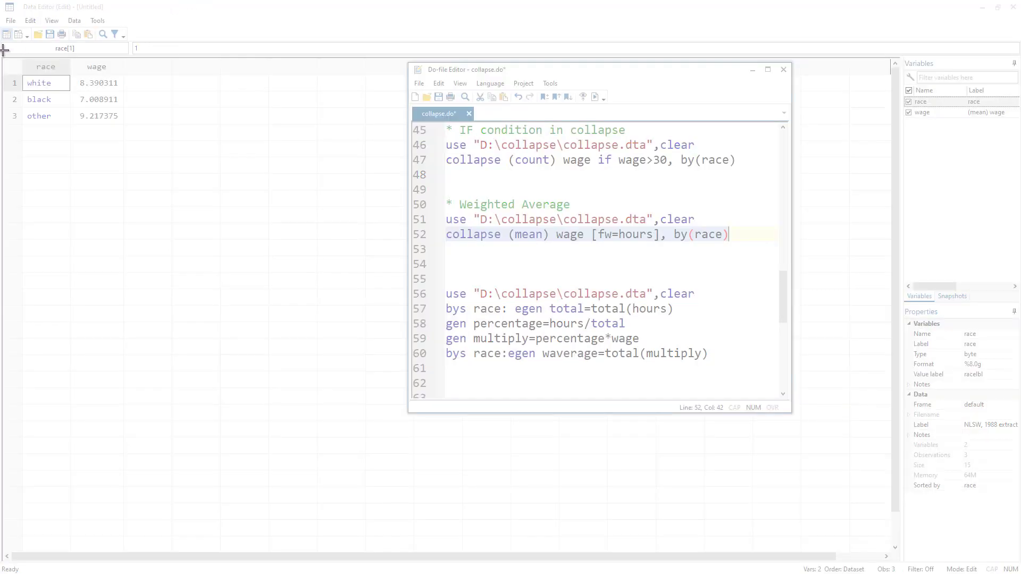
pyautogui.moveTo(3, 50); pyautogui.dragTo(248, 195)
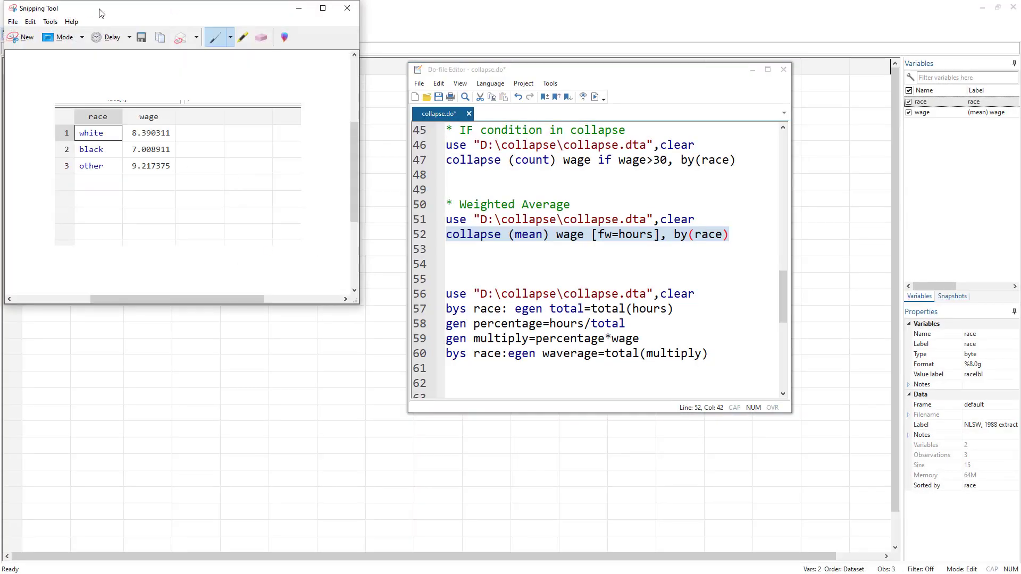
pyautogui.moveTo(98, 11); pyautogui.dragTo(160, 214)
# Return to the do-file and reload the original collapse.dta by running only the use line on line 56.
pyautogui.click(540, 285)
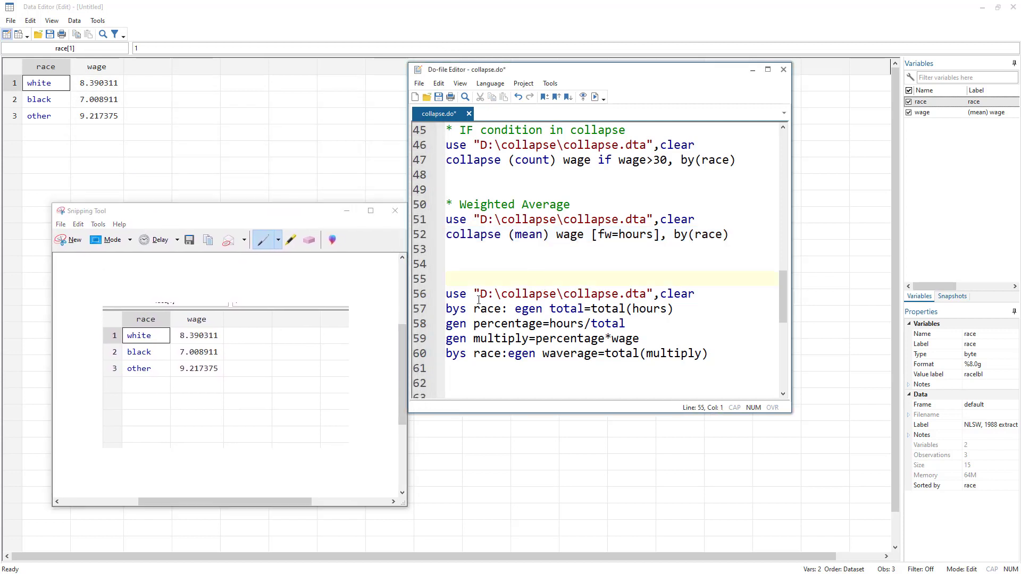
pyautogui.click(419, 296)
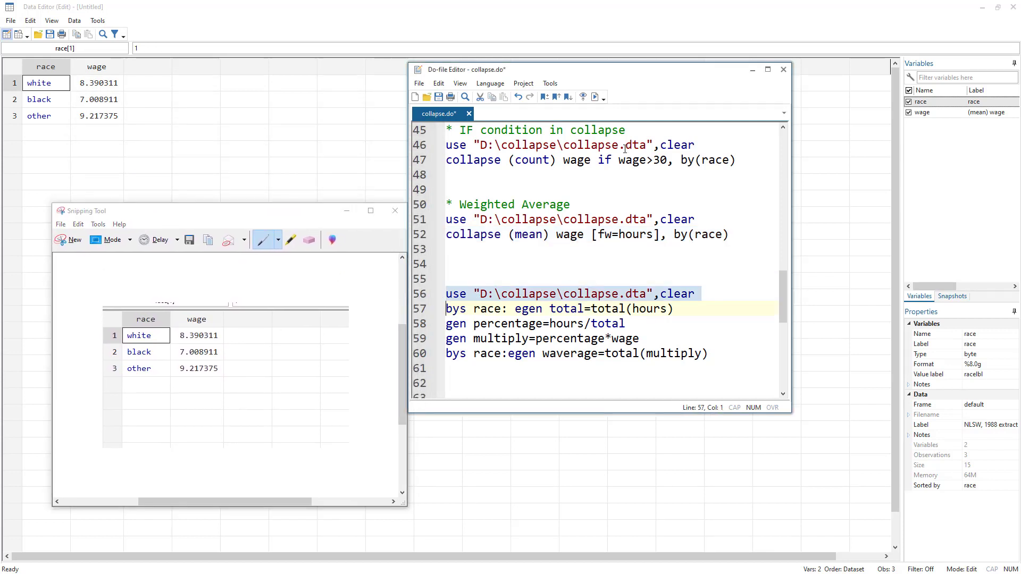
pyautogui.click(596, 100)
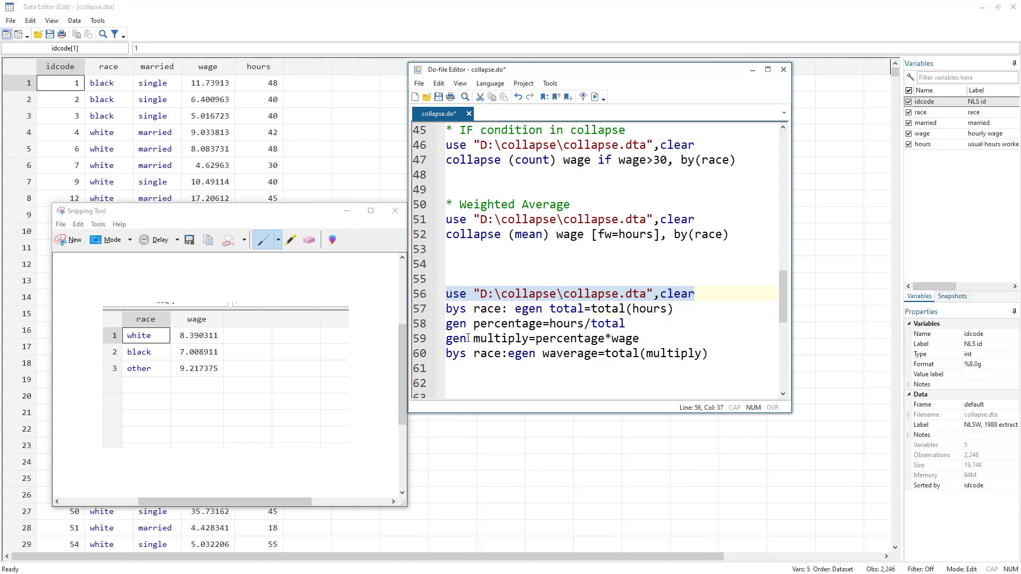
# Review line 57, then run only "bys race: egen total=total(hours)" to total the hours within each race.
pyautogui.doubleClick(498, 310)
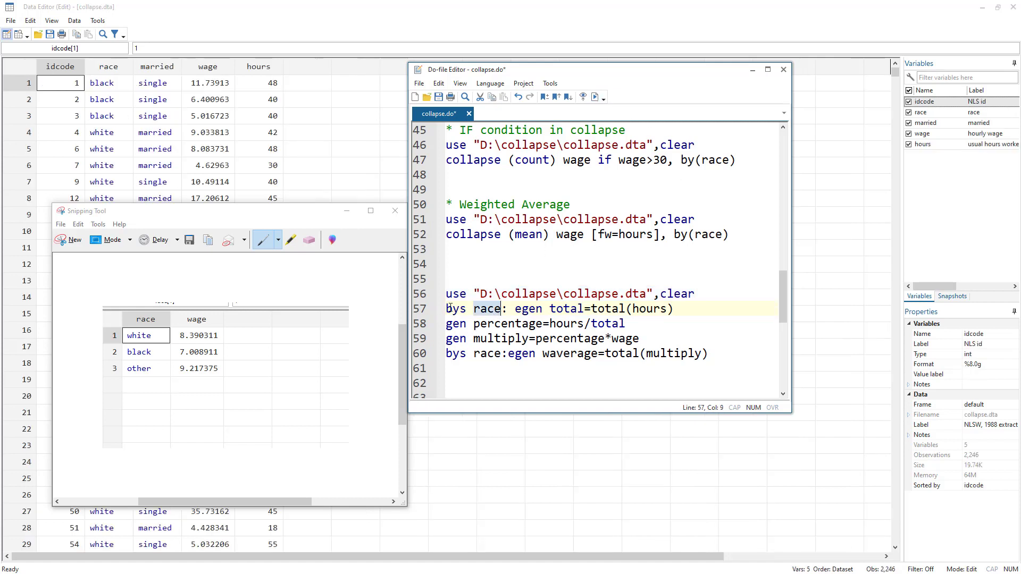
pyautogui.click(521, 309)
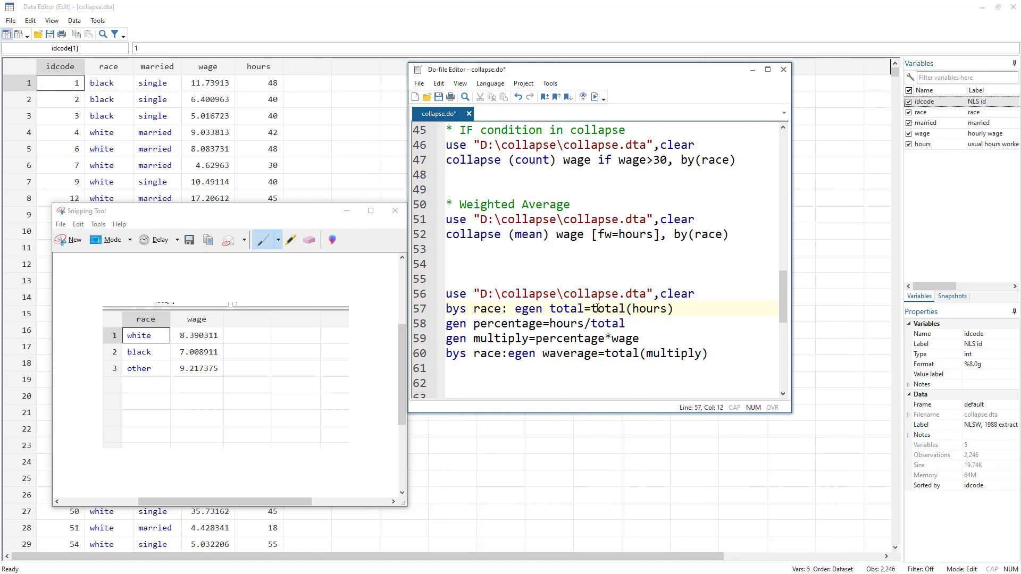
pyautogui.doubleClick(566, 308)
pyautogui.doubleClick(608, 309)
pyautogui.click(640, 309)
pyautogui.doubleClick(647, 308)
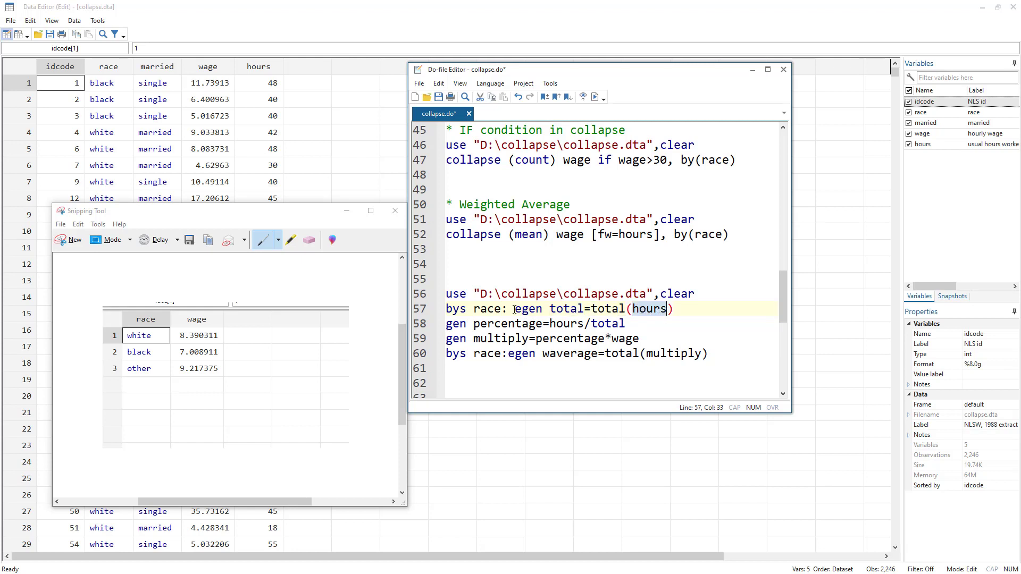
pyautogui.doubleClick(484, 309)
pyautogui.click(413, 309)
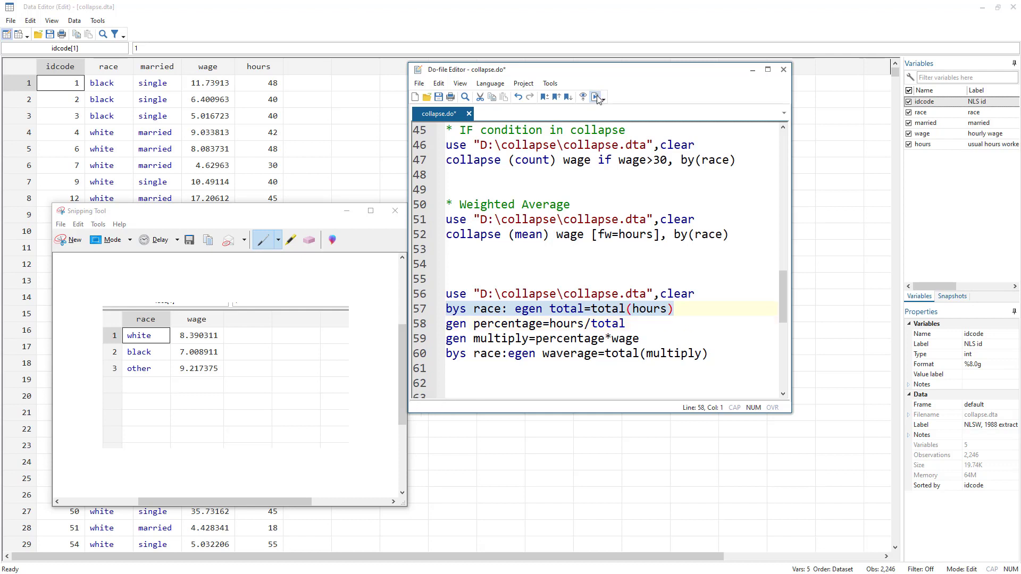
pyautogui.click(596, 97)
# Run lines 58 and 59 one at a time to generate percentage=hours/total and multiply=percentage*wage, reviewing line 58 first.
pyautogui.click(421, 323)
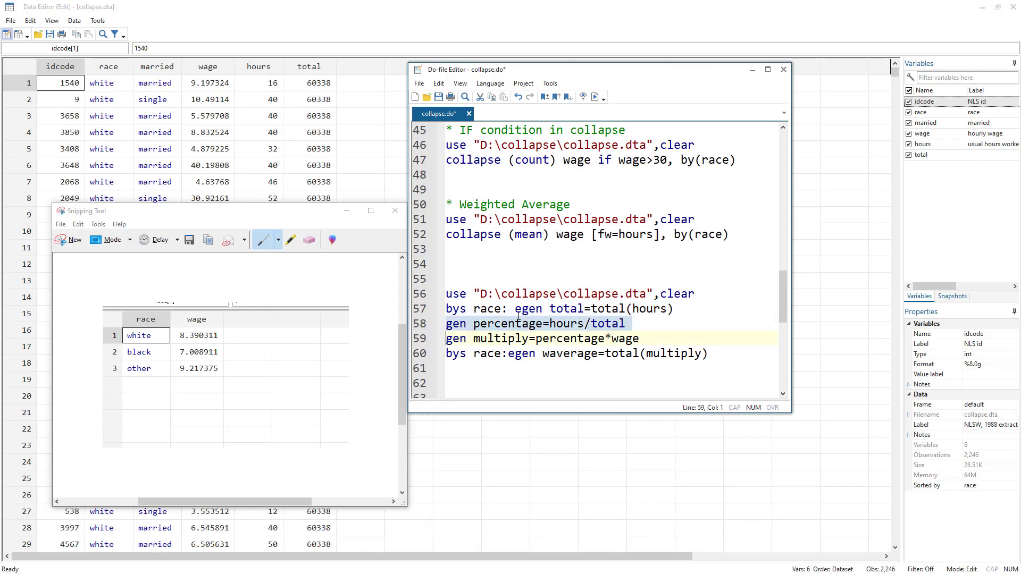
pyautogui.doubleClick(520, 324)
pyautogui.doubleClick(566, 324)
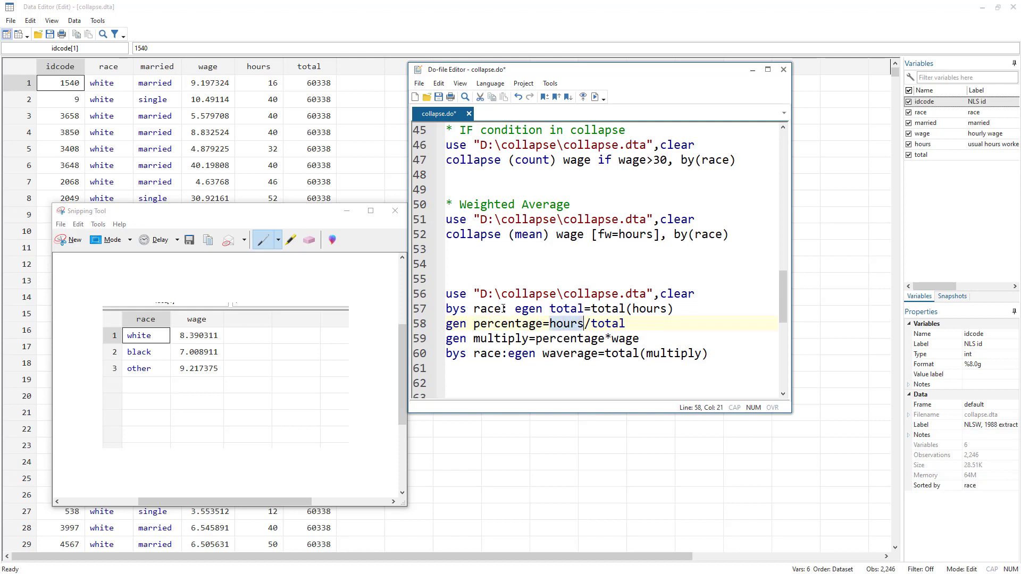
pyautogui.click(614, 324)
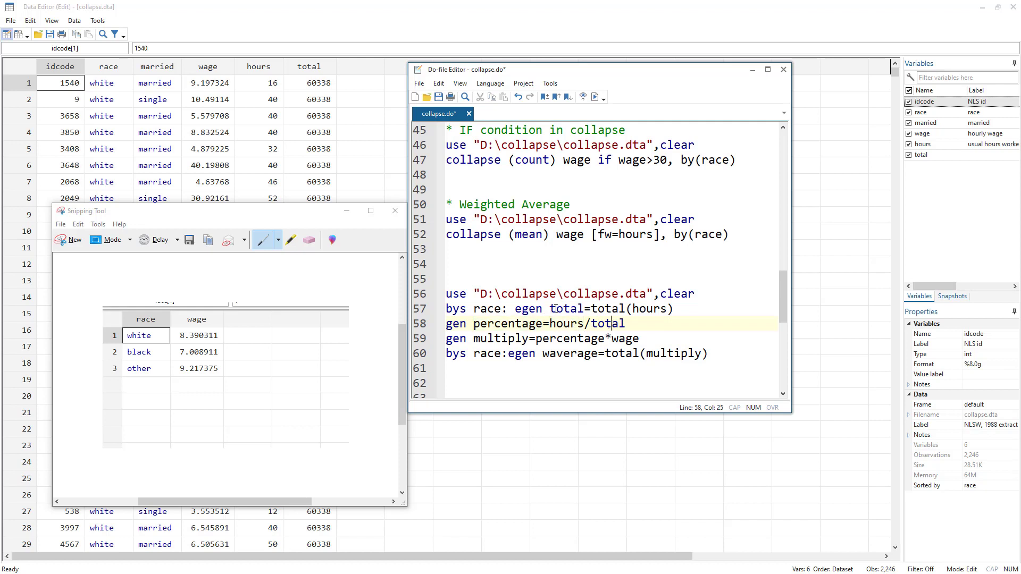
pyautogui.click(413, 326)
pyautogui.click(594, 98)
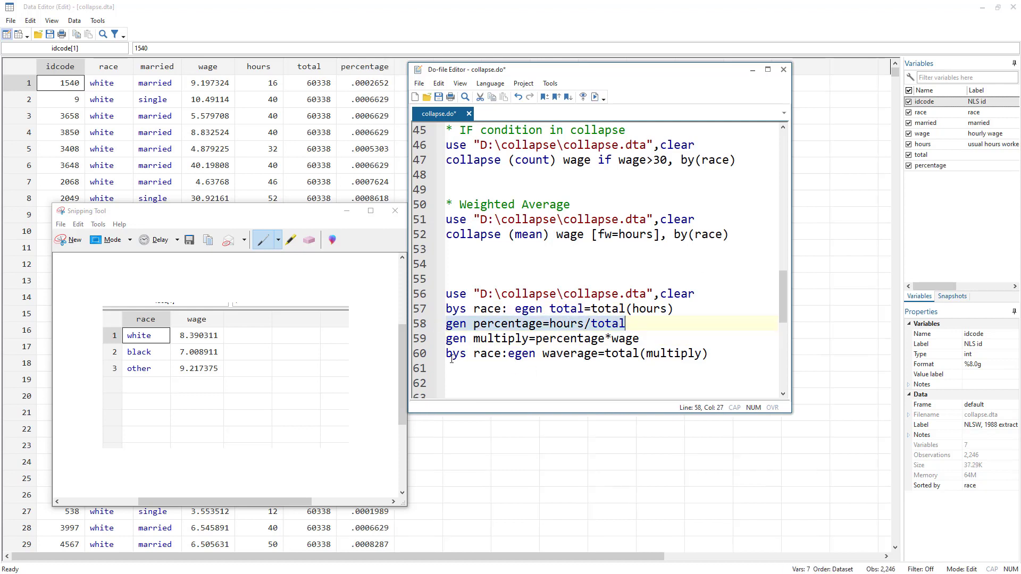
pyautogui.click(421, 339)
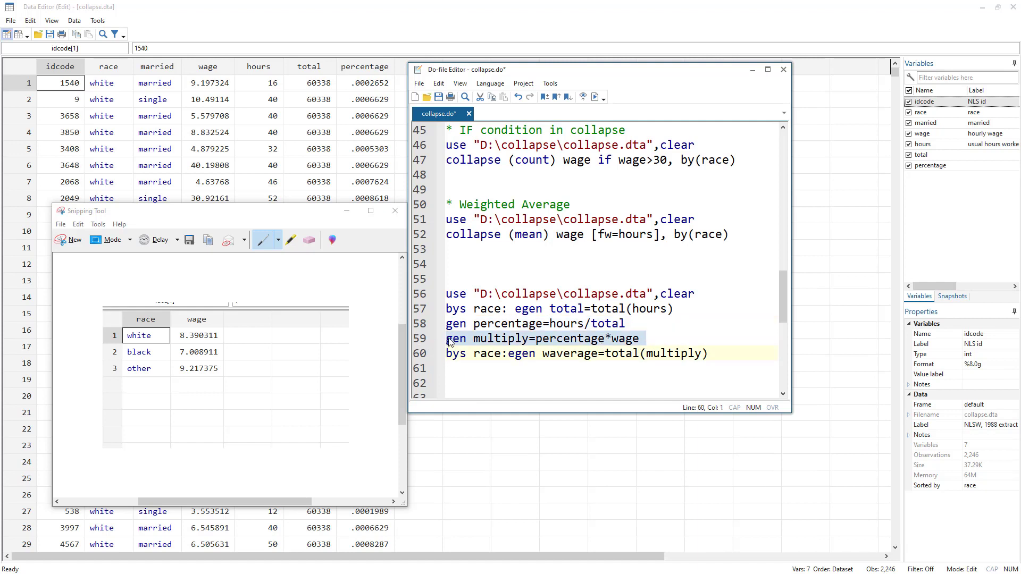
pyautogui.click(596, 94)
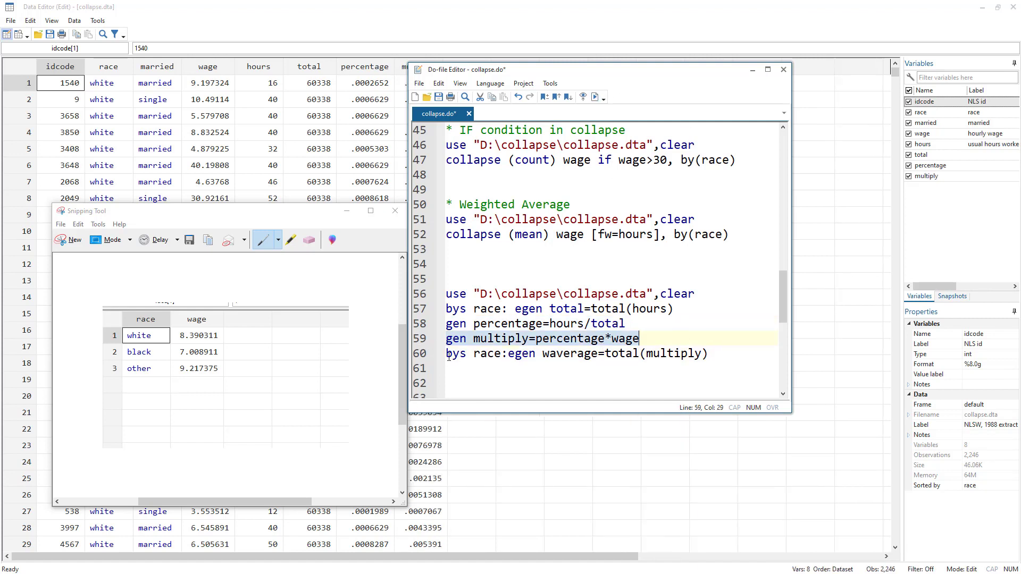
# Run only line 60, "bys race:egen waverage=total(multiply)", with the do-file window moved aside to uncover the data's last columns.
pyautogui.click(422, 354)
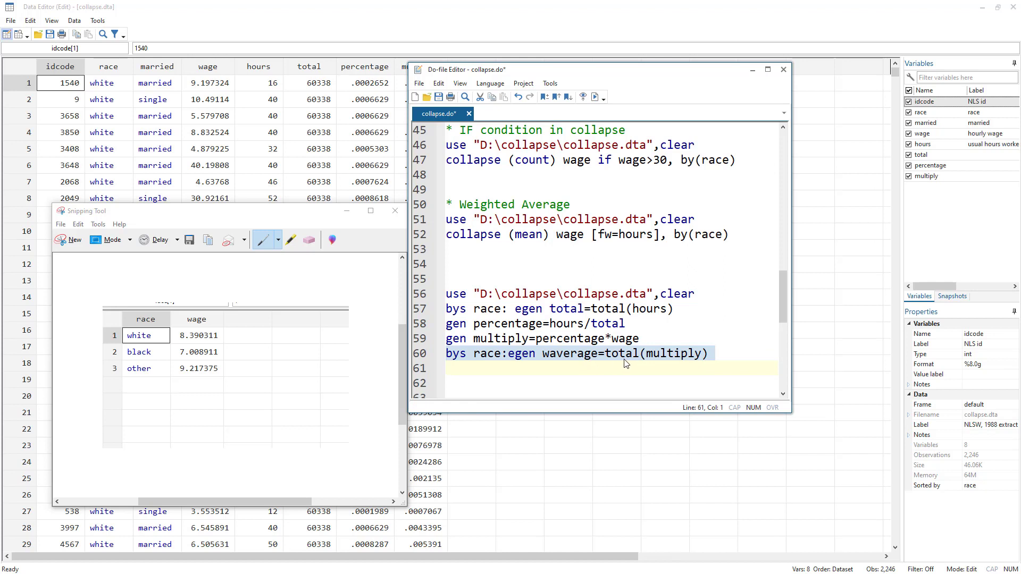
pyautogui.moveTo(609, 73); pyautogui.dragTo(673, 74)
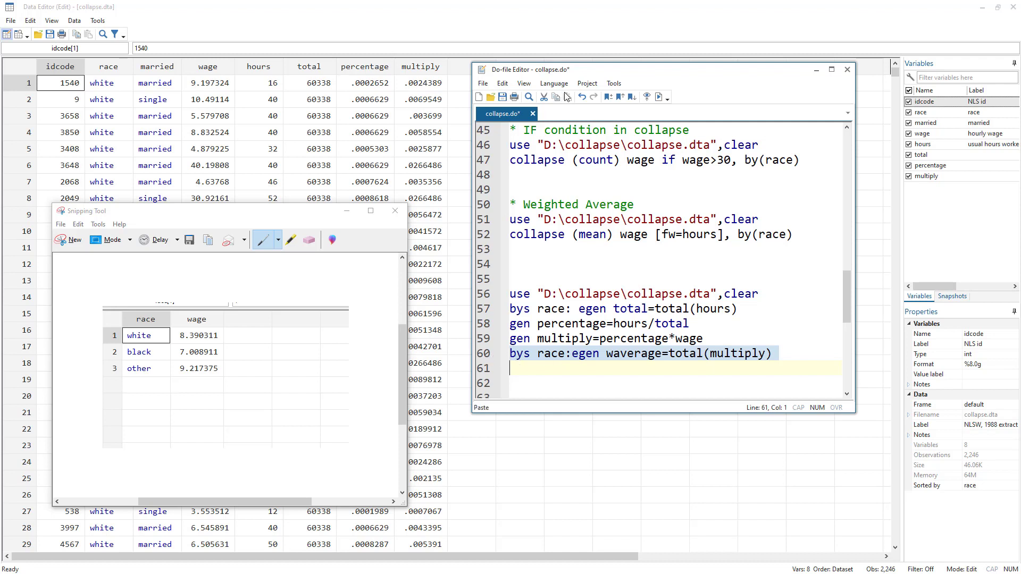
pyautogui.moveTo(601, 72); pyautogui.dragTo(672, 72)
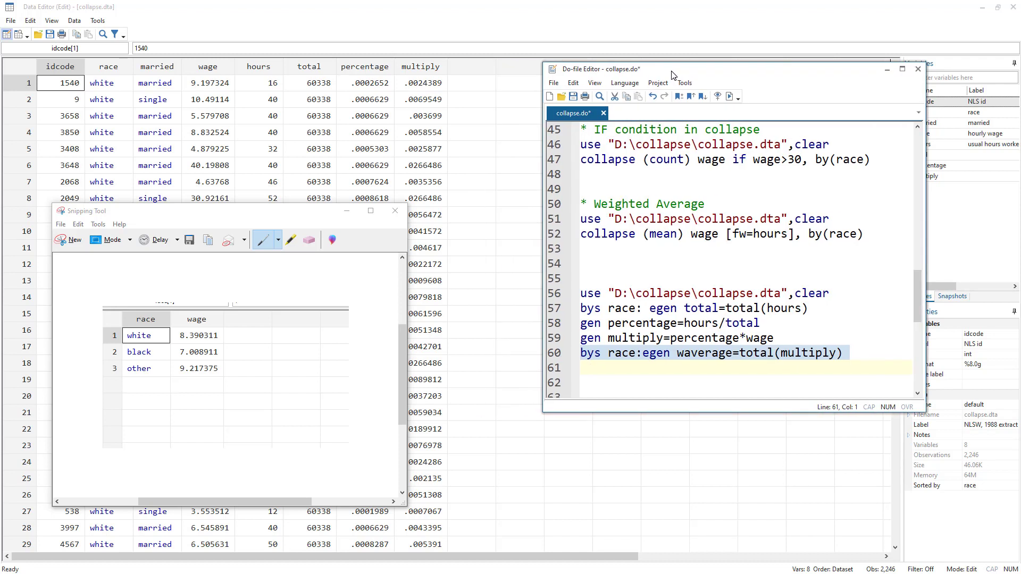
pyautogui.click(730, 97)
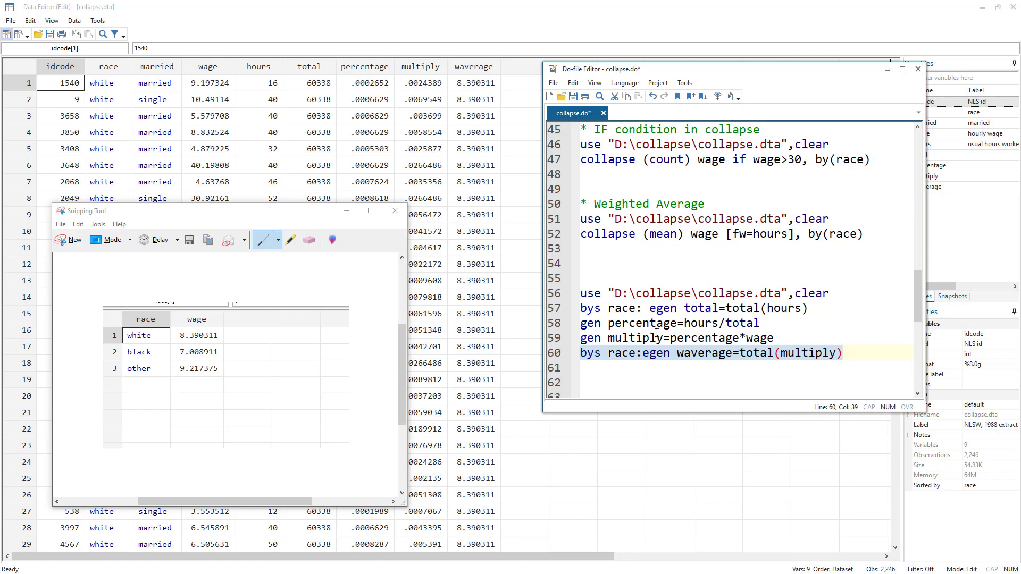
# Compare the waverage values of the white and black observations with the collapsed wage means in the snip.
pyautogui.scroll(-6, 657, 334)
pyautogui.scroll(-20, 488, 413)
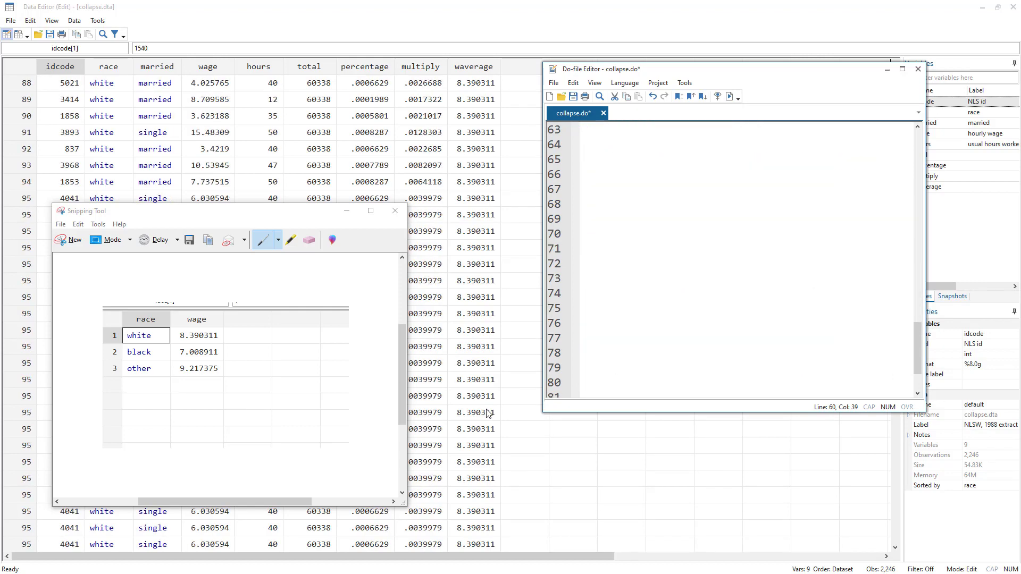
pyautogui.scroll(-20, 489, 414)
pyautogui.click(846, 46)
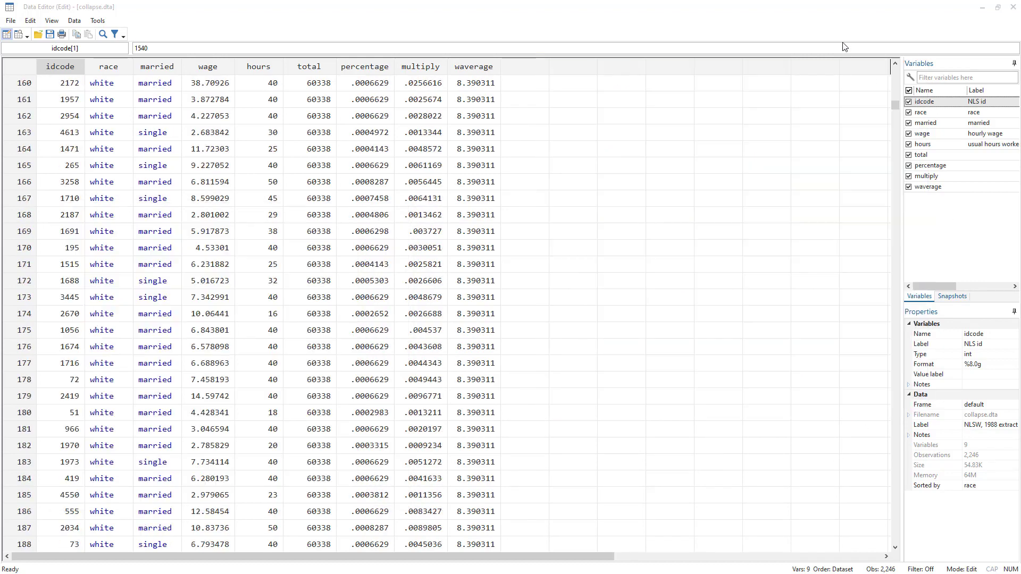
pyautogui.moveTo(894, 106); pyautogui.dragTo(903, 454)
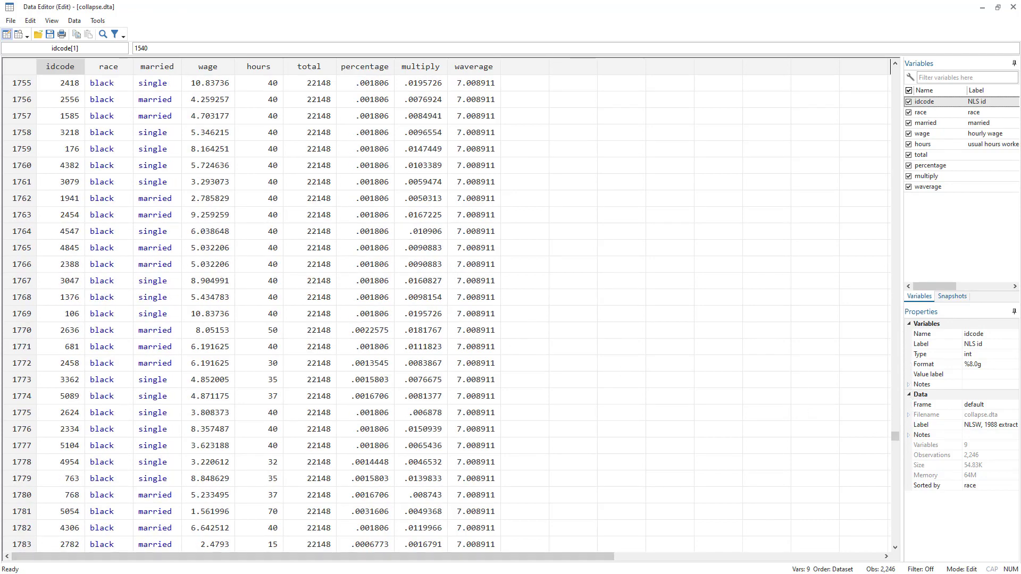
pyautogui.hotkey('alt', 'Tab')
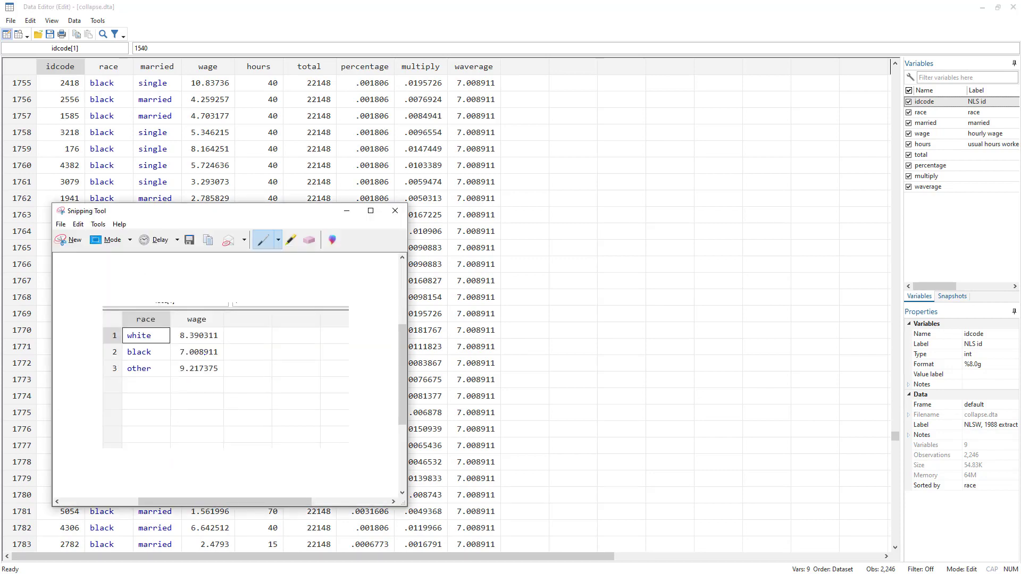
# Check the waverage of the race "other" observations against the snip and pen-mark the snip's other and white rows.
pyautogui.moveTo(895, 436); pyautogui.dragTo(896, 542)
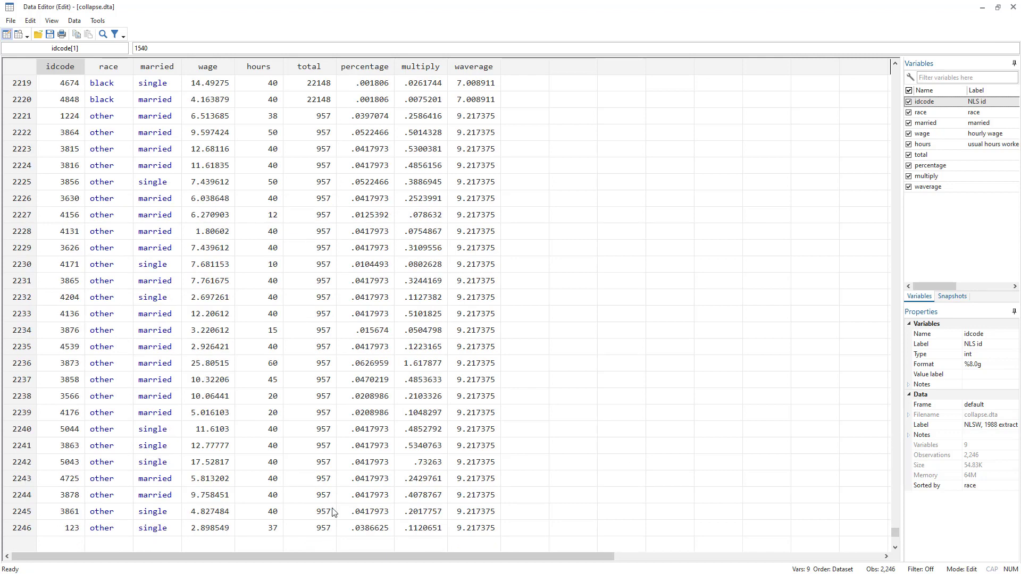
pyautogui.hotkey('alt', 'Tab')
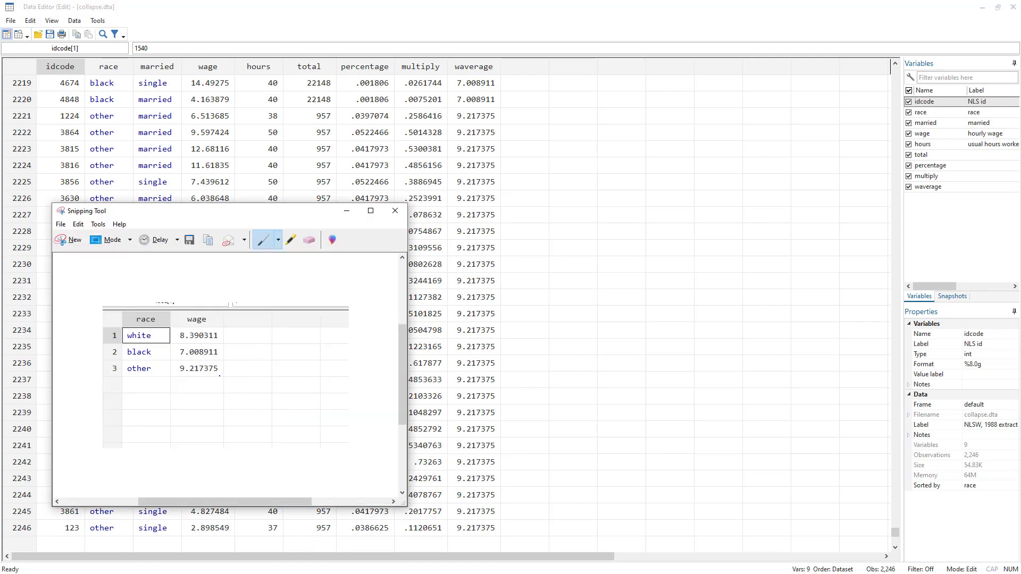
pyautogui.moveTo(224, 362); pyautogui.dragTo(257, 376)
pyautogui.moveTo(147, 349); pyautogui.dragTo(215, 336)
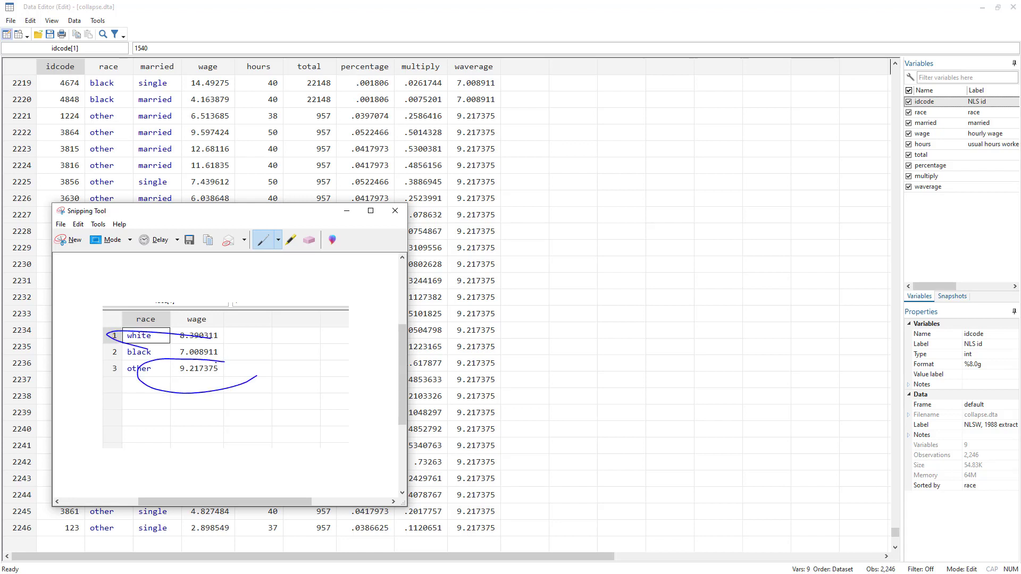